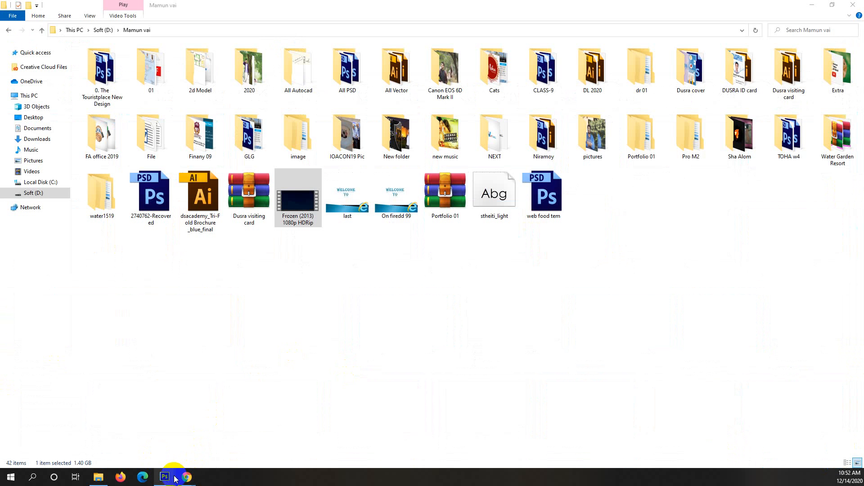
- Switch to Photoshop and close the open portrait document without saving its changes
{"action": "mouse_move", "coordinate": [165, 477]}
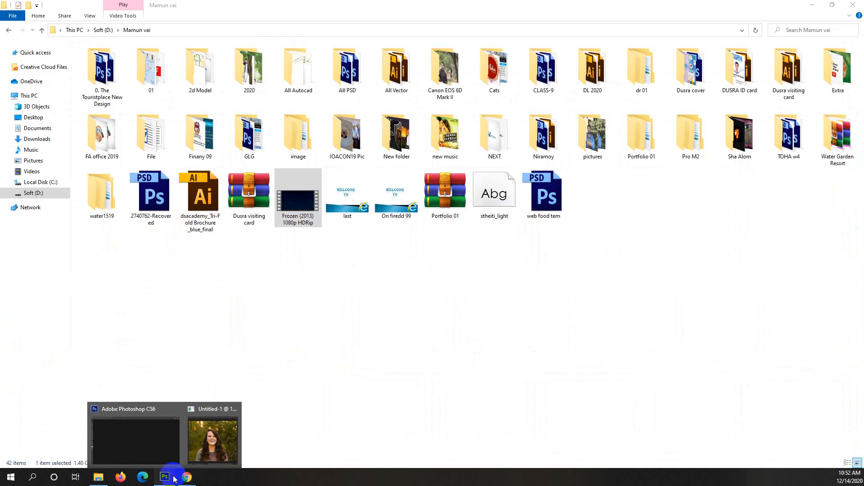
{"action": "left_click", "coordinate": [150, 457]}
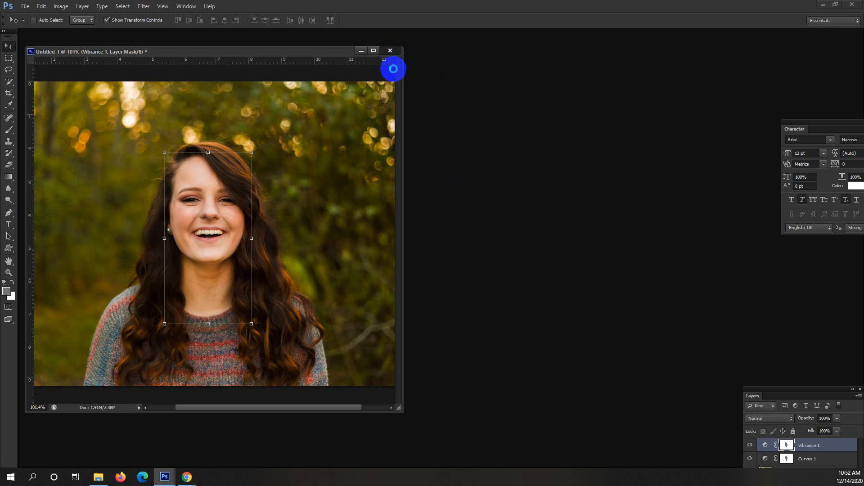
{"action": "left_click", "coordinate": [390, 50]}
{"action": "left_click", "coordinate": [436, 177]}
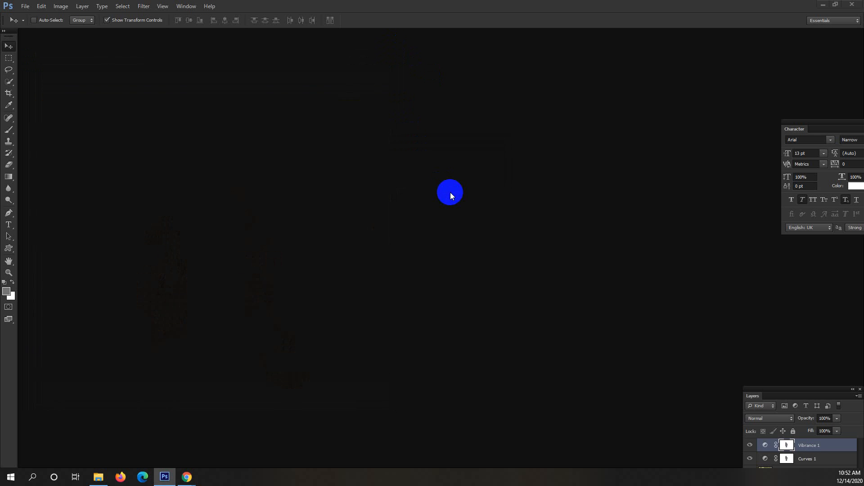
- Create a new 1000 by 1000 pixel document at 72 pixels/inch in RGB Color with a white background
{"action": "left_click", "coordinate": [25, 7]}
{"action": "left_click", "coordinate": [36, 18]}
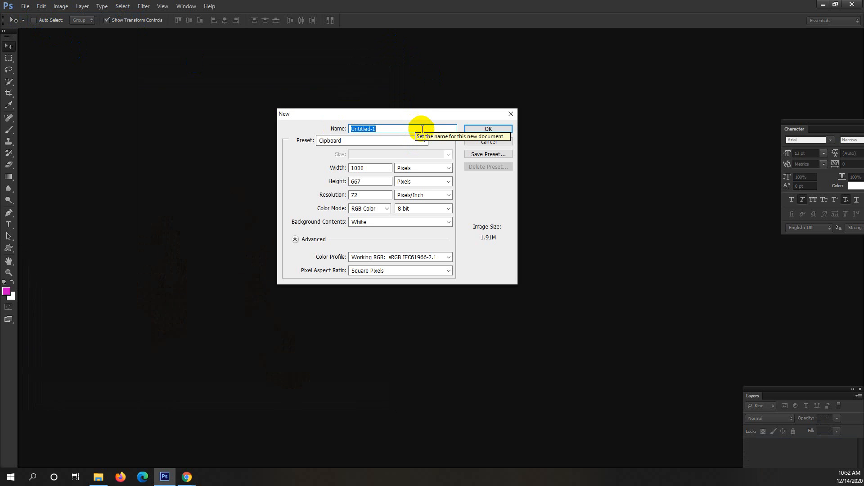
{"action": "left_click_drag", "start_coordinate": [372, 181], "coordinate": [271, 180]}
{"action": "type", "text": "1000"}
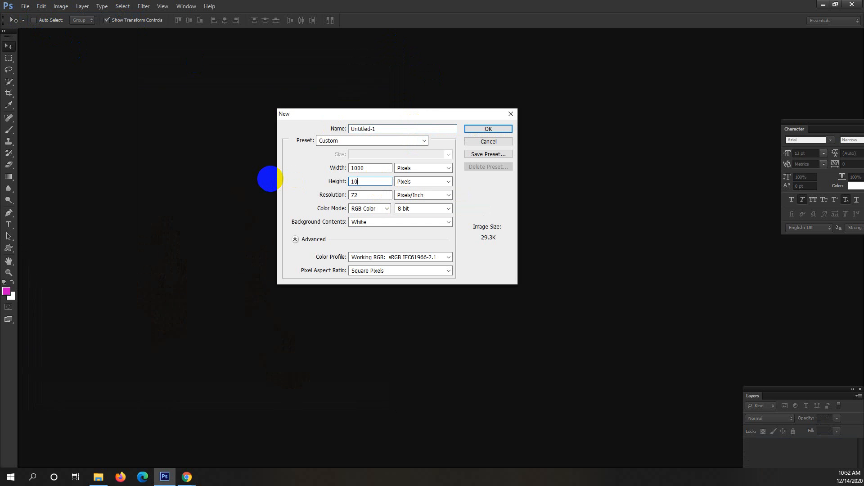
{"action": "left_click", "coordinate": [489, 129]}
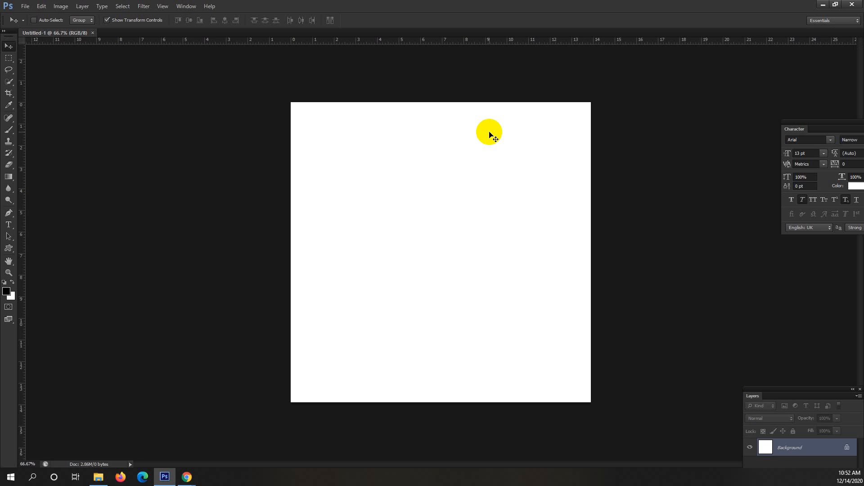
- Float the blank document in its own window, enlarge it and place it centrally in the workspace
{"action": "left_click", "coordinate": [126, 47]}
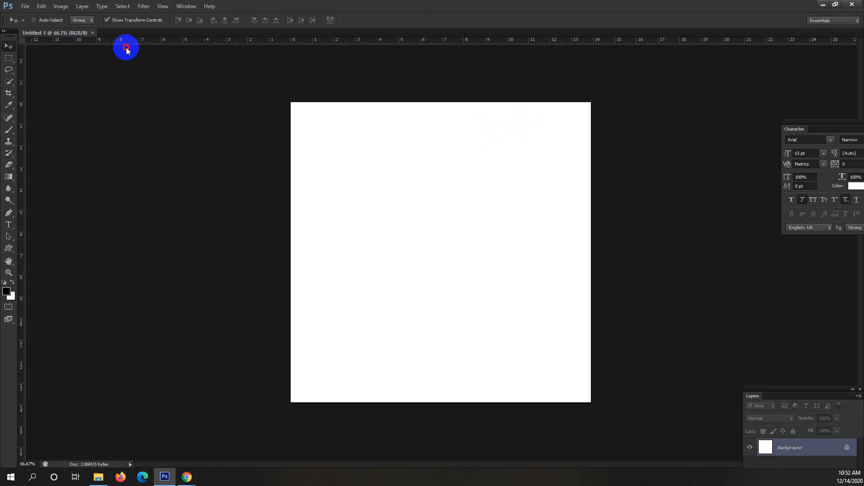
{"action": "left_click_drag", "start_coordinate": [126, 48], "coordinate": [61, 41]}
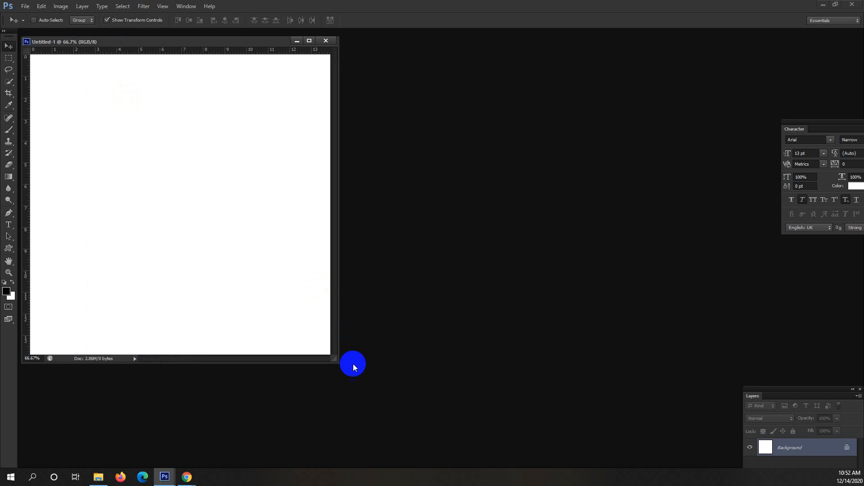
{"action": "left_click_drag", "start_coordinate": [339, 364], "coordinate": [620, 448]}
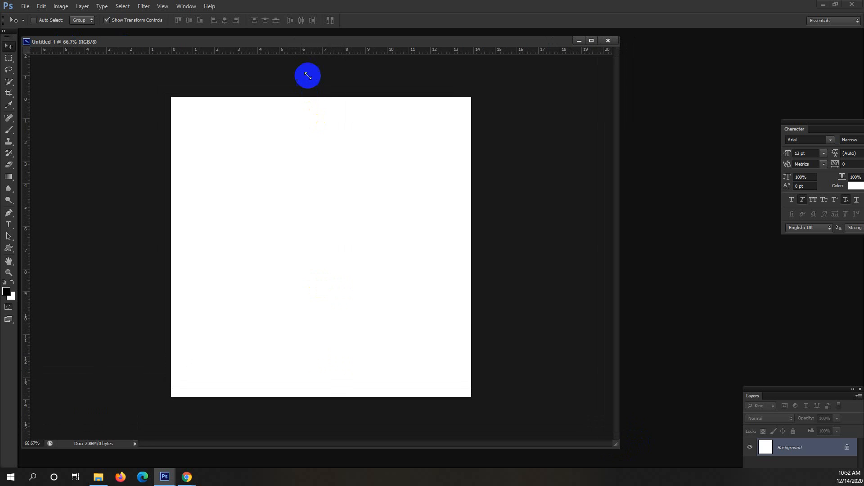
{"action": "left_click", "coordinate": [403, 48]}
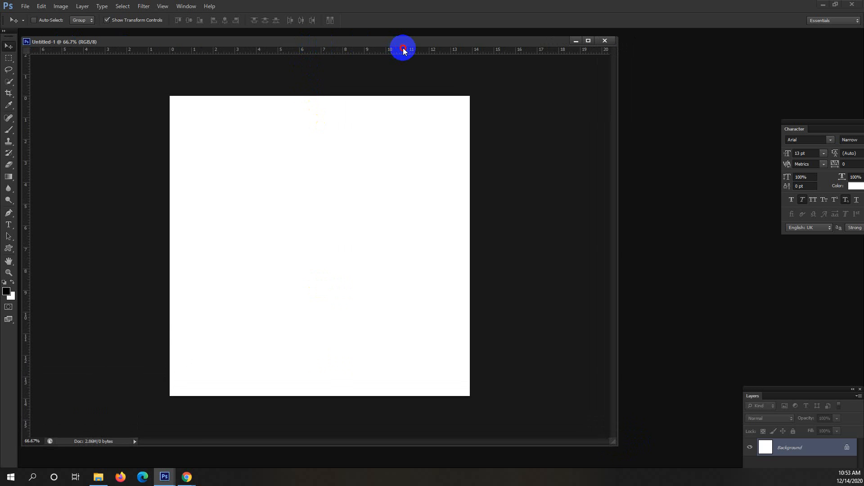
{"action": "left_click_drag", "start_coordinate": [322, 43], "coordinate": [403, 47]}
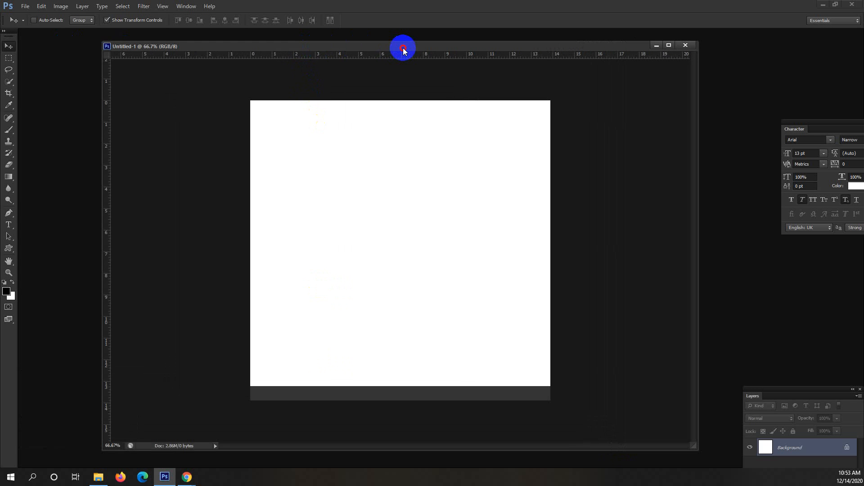
- Show the Timeline, widen it and position it along the lower edge of the document window
{"action": "left_click", "coordinate": [186, 6]}
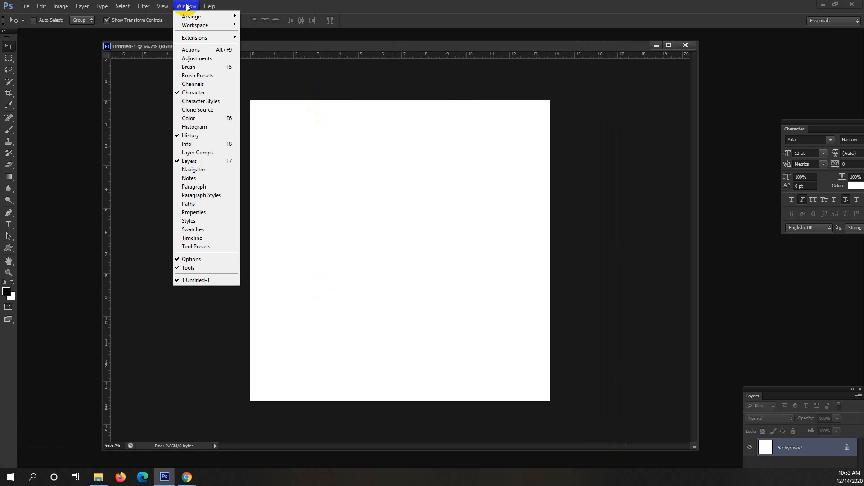
{"action": "left_click", "coordinate": [187, 6]}
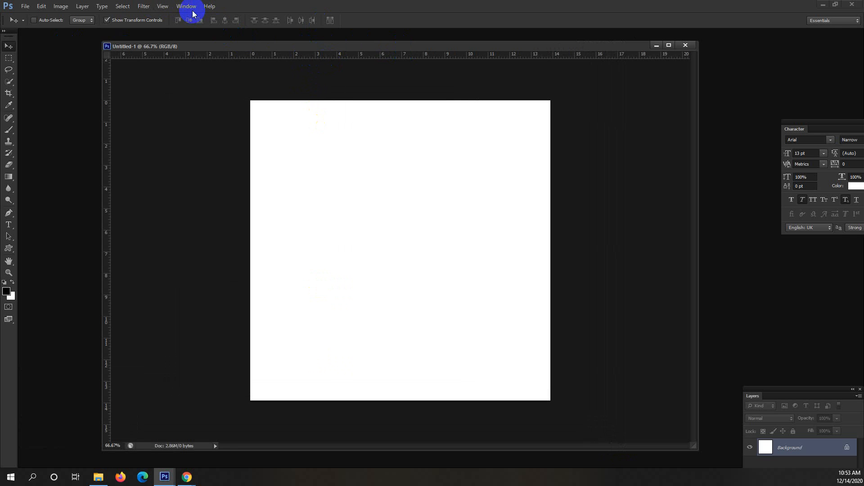
{"action": "left_click", "coordinate": [188, 8]}
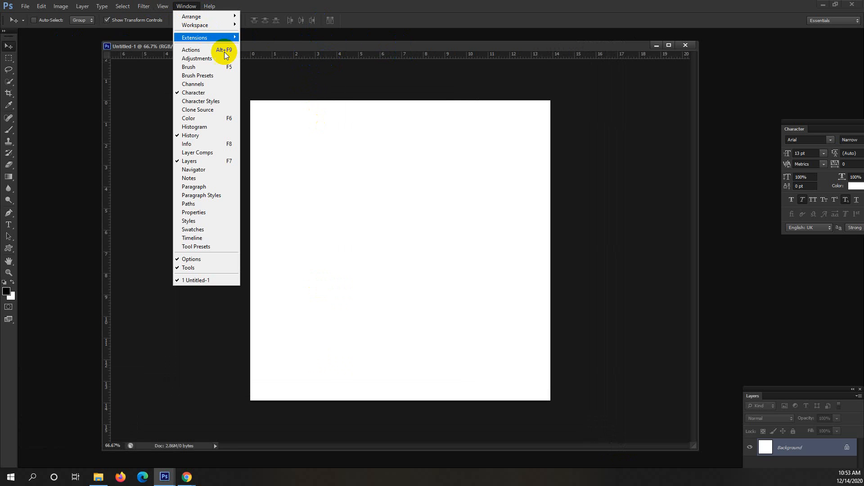
{"action": "left_click", "coordinate": [228, 239]}
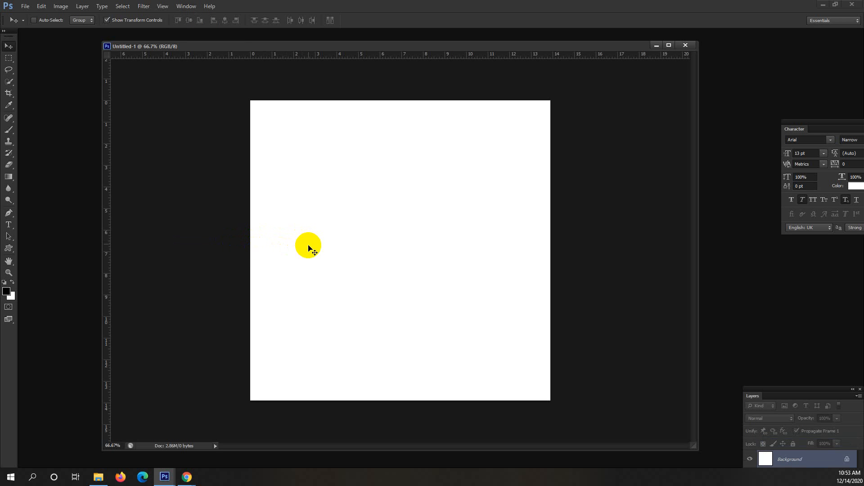
{"action": "left_click_drag", "start_coordinate": [190, 315], "coordinate": [179, 367]}
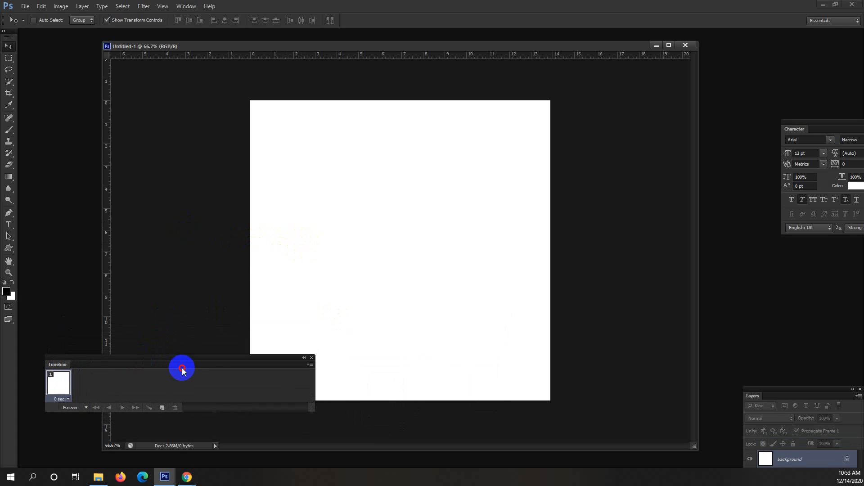
{"action": "left_click_drag", "start_coordinate": [314, 388], "coordinate": [598, 387]}
{"action": "left_click_drag", "start_coordinate": [480, 361], "coordinate": [539, 390]}
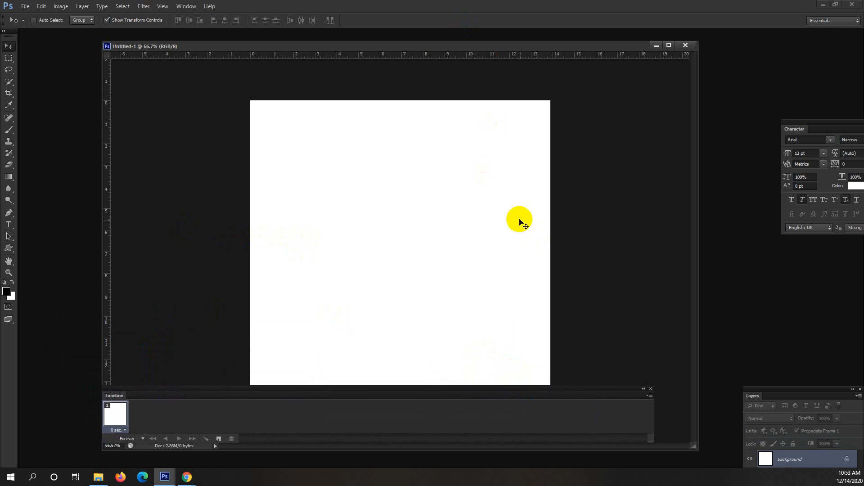
- Move the Layers and History panel group beside the canvas and convert the Background into a regular layer
{"action": "left_click_drag", "start_coordinate": [467, 216], "coordinate": [439, 215]}
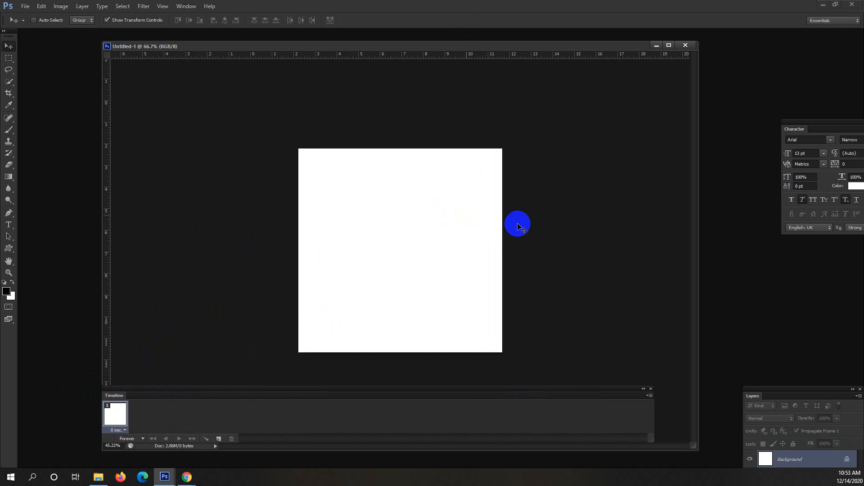
{"action": "left_click_drag", "start_coordinate": [759, 390], "coordinate": [691, 87]}
{"action": "left_click_drag", "start_coordinate": [839, 123], "coordinate": [682, 145]}
{"action": "left_click_drag", "start_coordinate": [453, 277], "coordinate": [479, 278]}
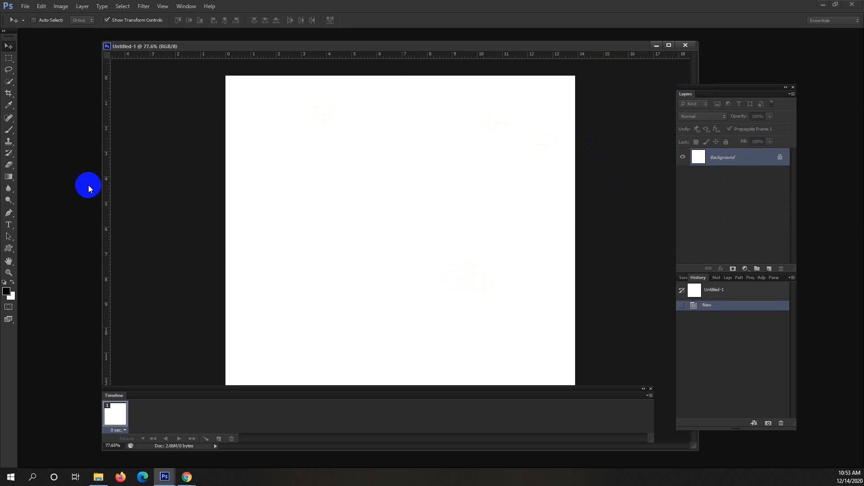
{"action": "left_click", "coordinate": [478, 256]}
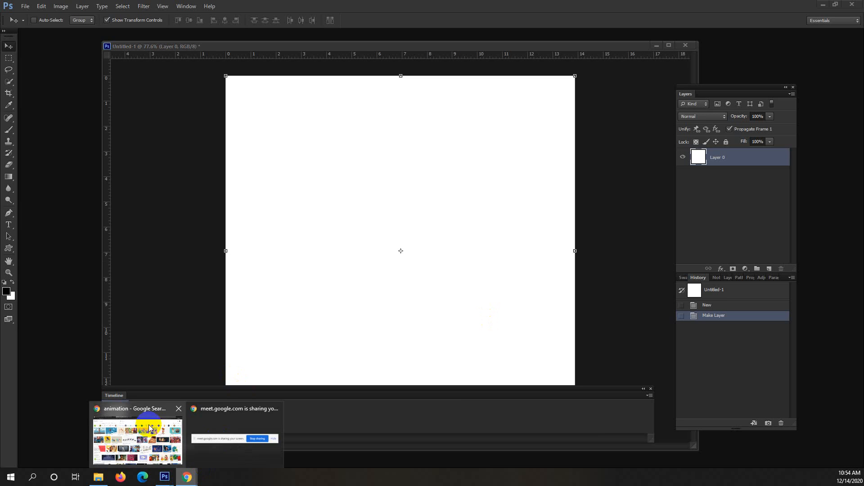
- Switch to Chrome and search Google for "animation ad" in a new tab
{"action": "left_click", "coordinate": [225, 439]}
{"action": "left_click", "coordinate": [444, 8]}
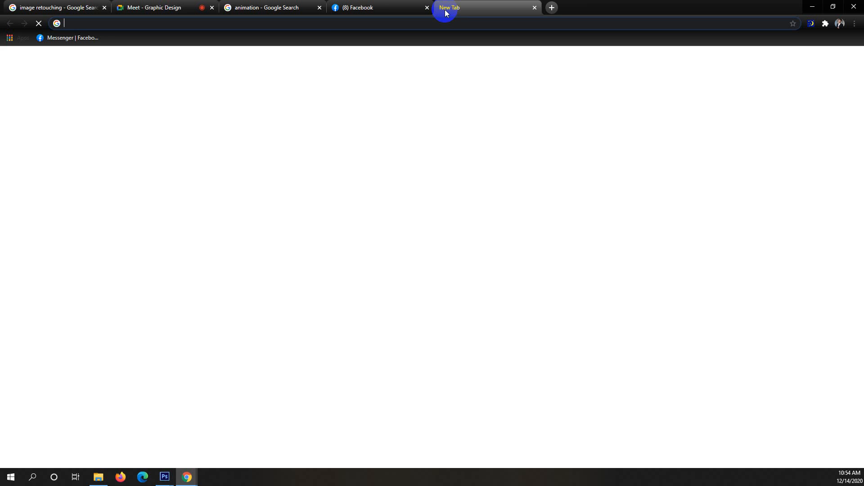
{"action": "type", "text": "animition"}
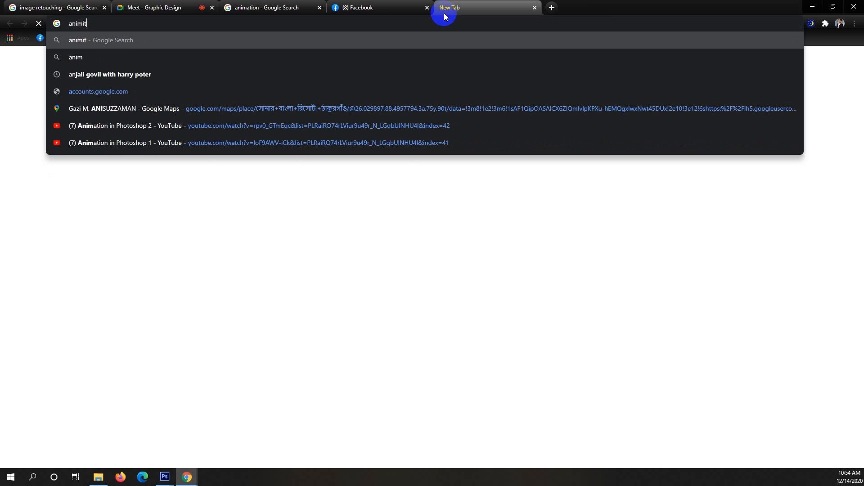
{"action": "type", "text": " ad"}
{"action": "key", "text": "Return"}
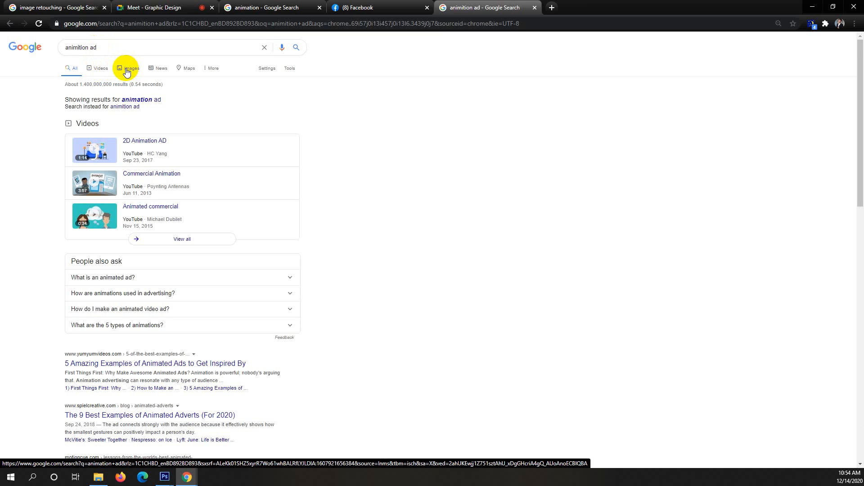
{"action": "left_click", "coordinate": [139, 100]}
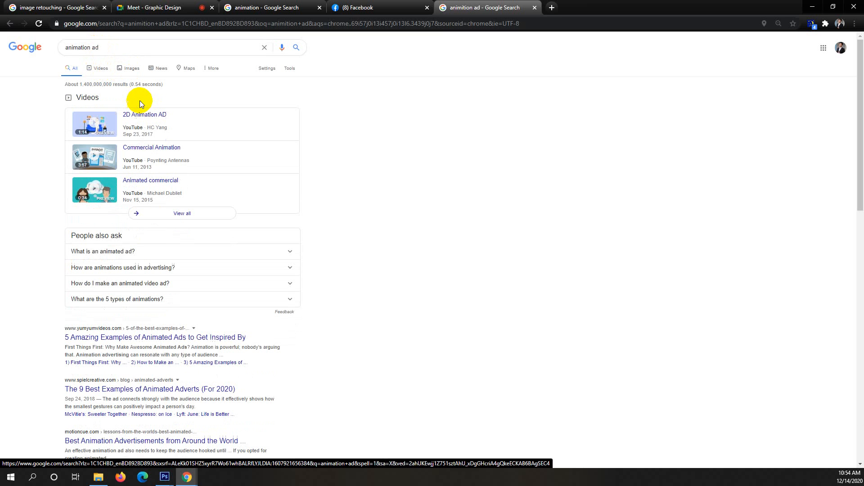
- Browse the image and video results for animation ads, watch the "Commercial Animation" video, and return to Photoshop
{"action": "left_click", "coordinate": [137, 74]}
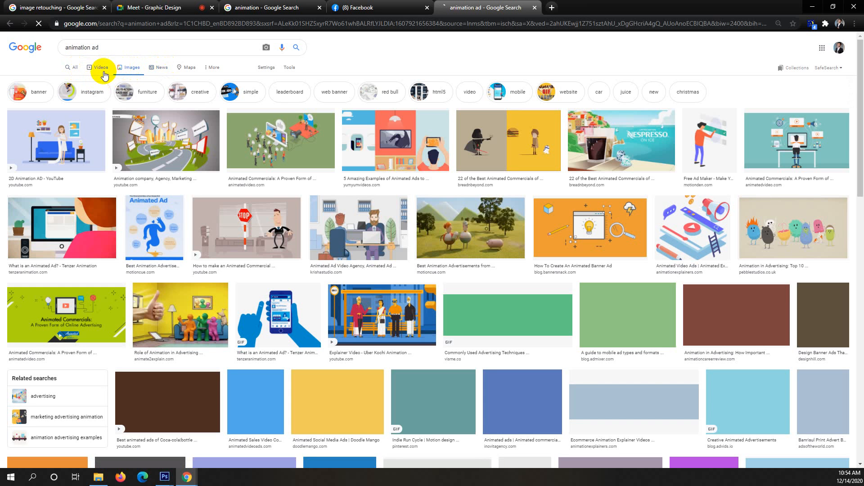
{"action": "left_click", "coordinate": [103, 68]}
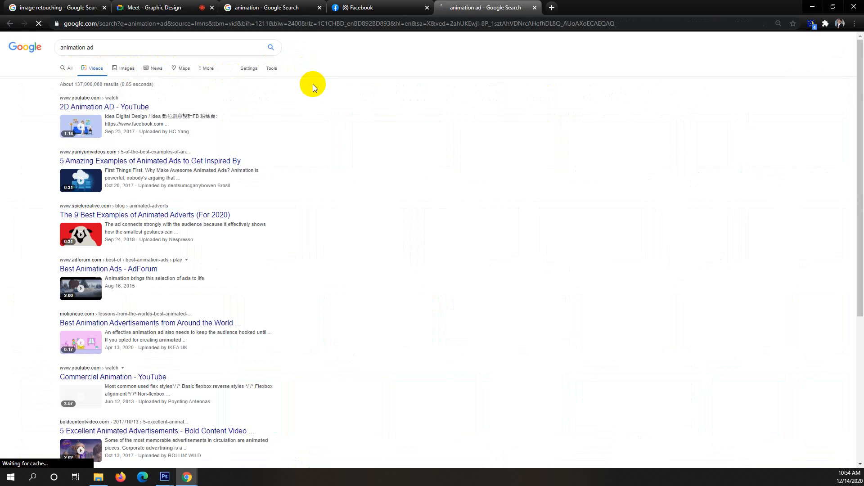
{"action": "scroll", "coordinate": [216, 169], "scroll_direction": "down", "scroll_amount": 2}
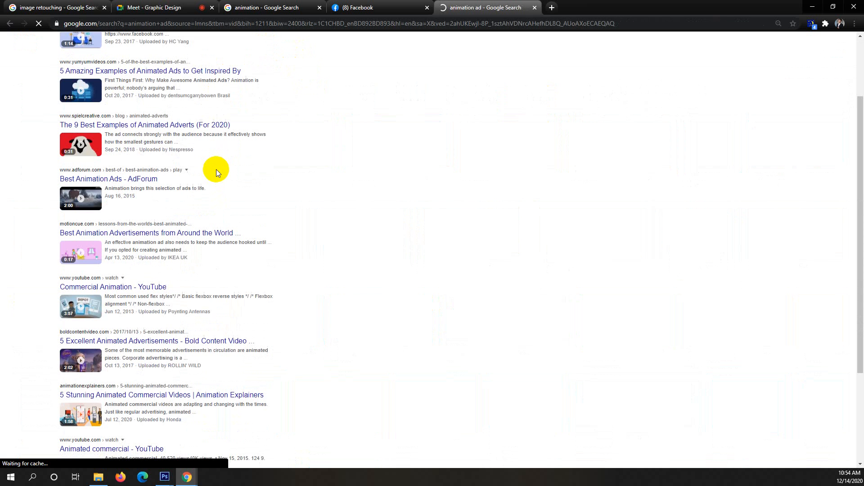
{"action": "left_click", "coordinate": [89, 310]}
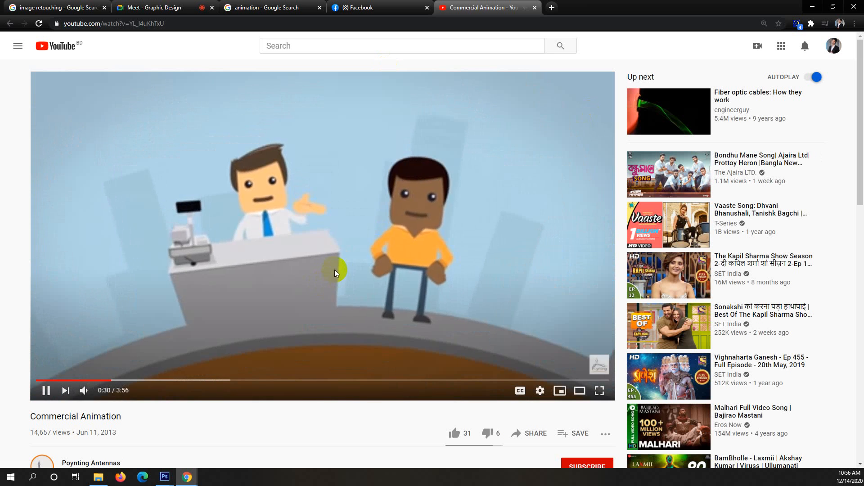
{"action": "left_click", "coordinate": [534, 8]}
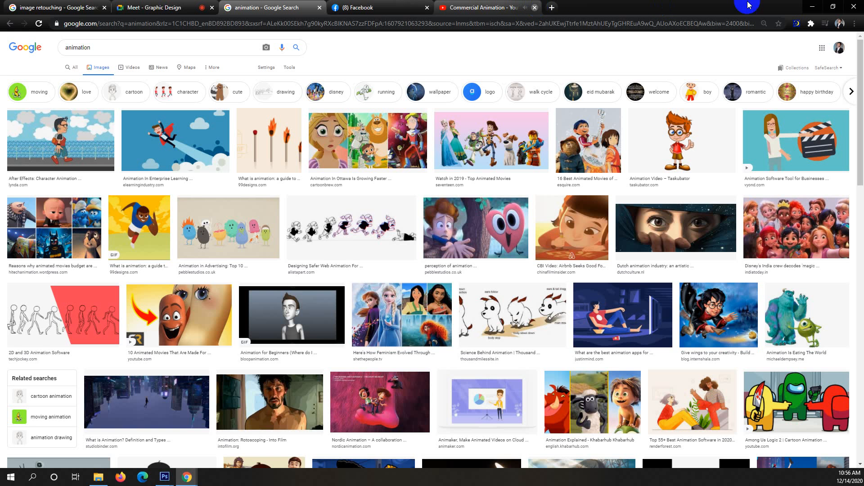
{"action": "left_click", "coordinate": [812, 7]}
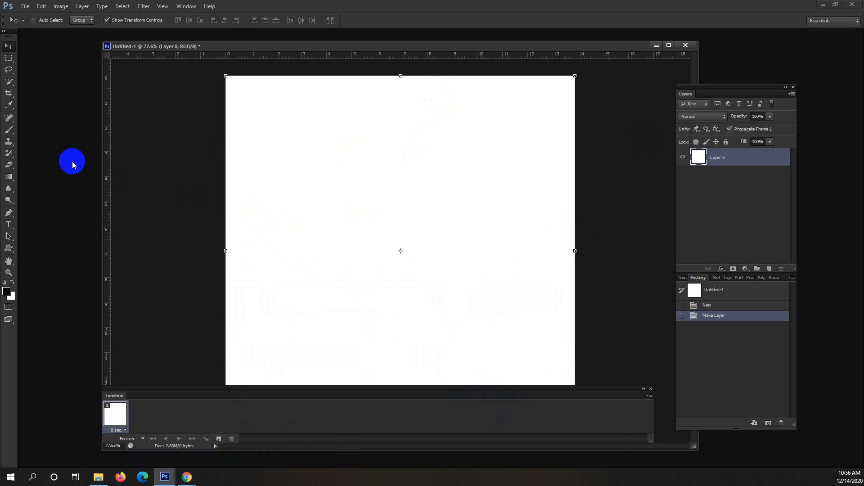
- Activate the Custom Shape tool and choose the flying bird shape
{"action": "left_click", "coordinate": [10, 249]}
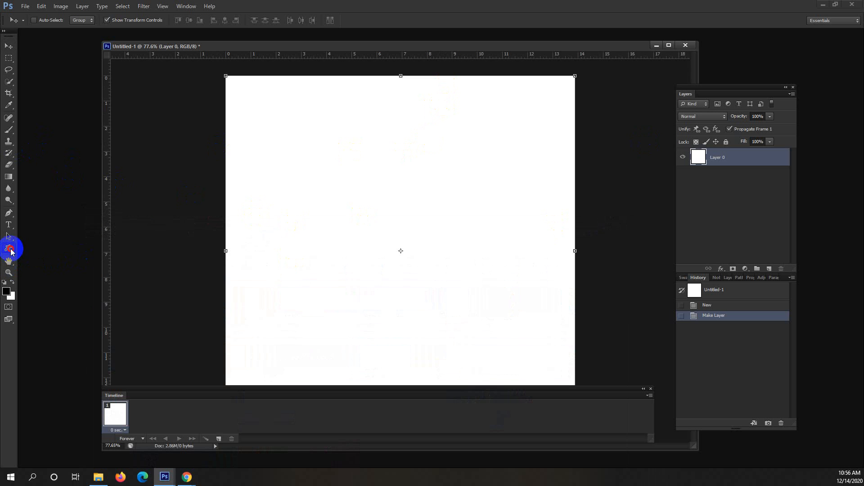
{"action": "left_click", "coordinate": [10, 250]}
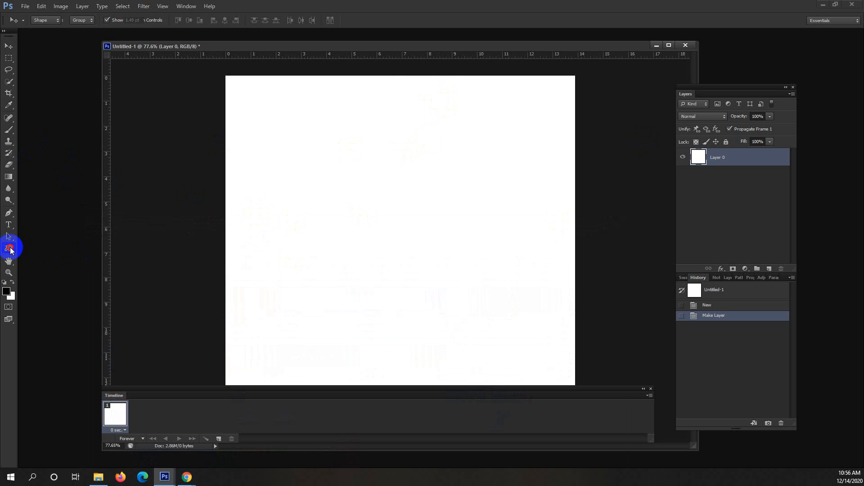
{"action": "left_click", "coordinate": [35, 289]}
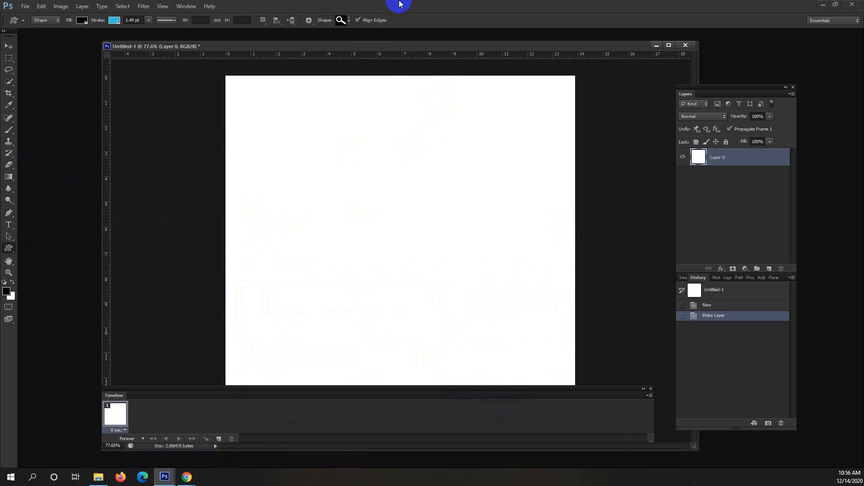
{"action": "left_click", "coordinate": [348, 20]}
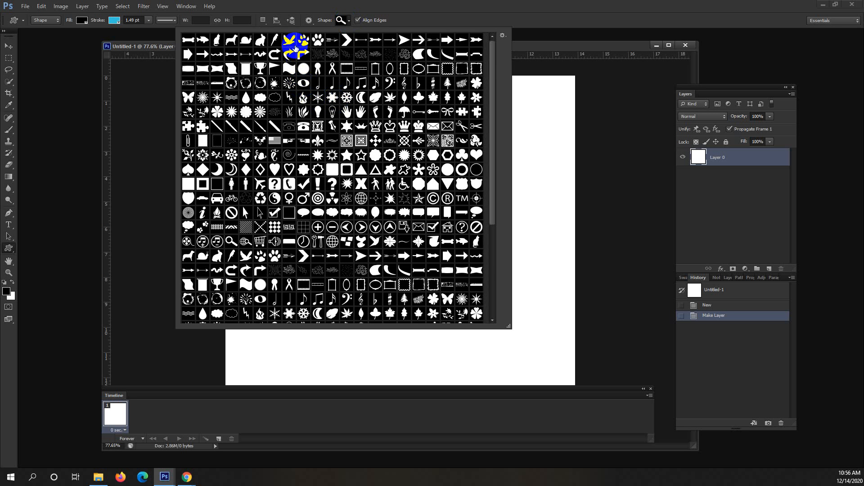
{"action": "left_click", "coordinate": [289, 39]}
{"action": "left_click", "coordinate": [527, 46]}
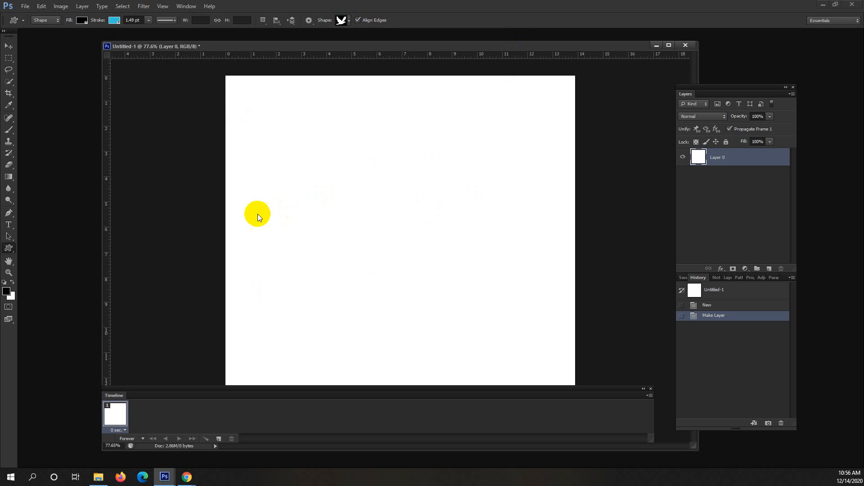
- Draw the flying bird about 124 by 99 px near the canvas's left edge and remove its stroke
{"action": "left_click_drag", "start_coordinate": [241, 195], "coordinate": [282, 230]}
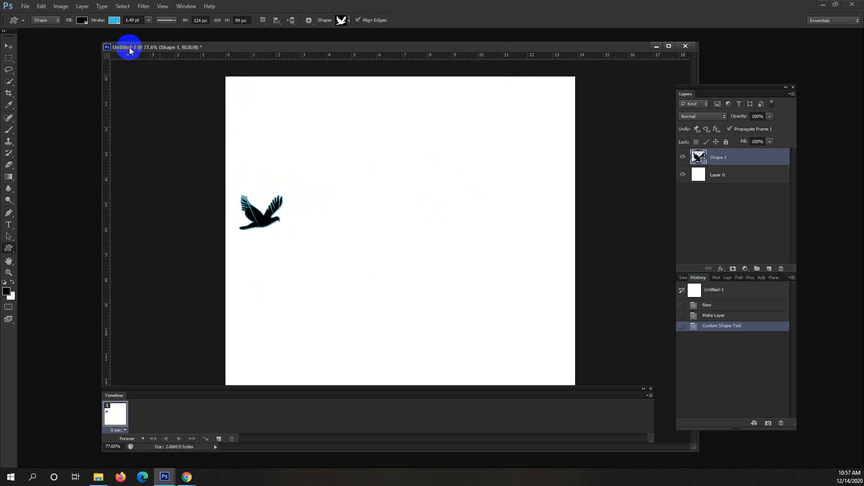
{"action": "left_click", "coordinate": [116, 20]}
{"action": "left_click", "coordinate": [81, 21]}
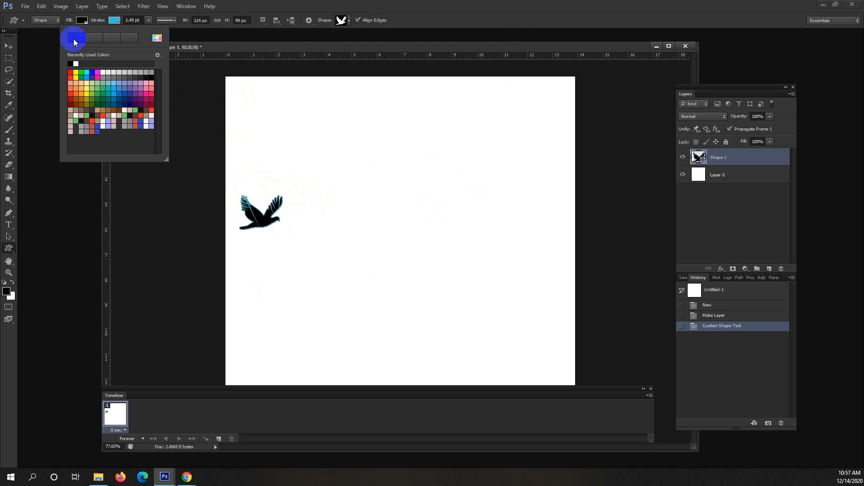
{"action": "left_click", "coordinate": [75, 39]}
{"action": "left_click", "coordinate": [292, 51]}
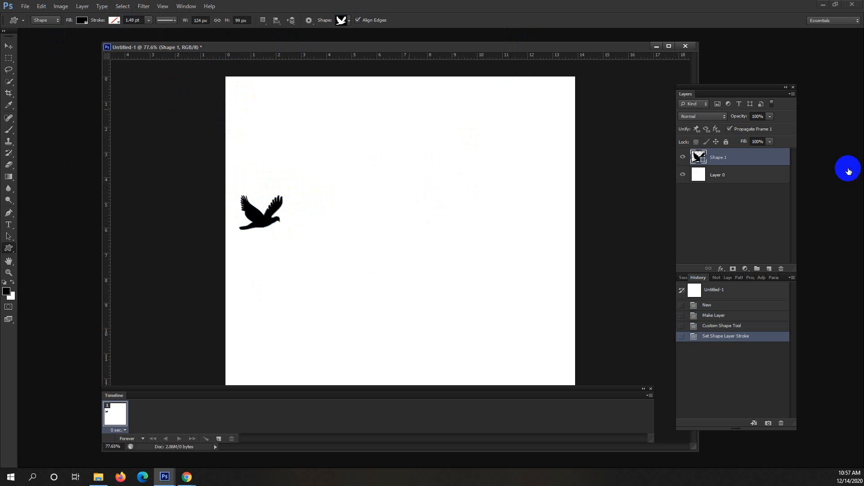
- Duplicate the bird's shape layer and add a second frame to the animation
{"action": "left_click", "coordinate": [125, 420]}
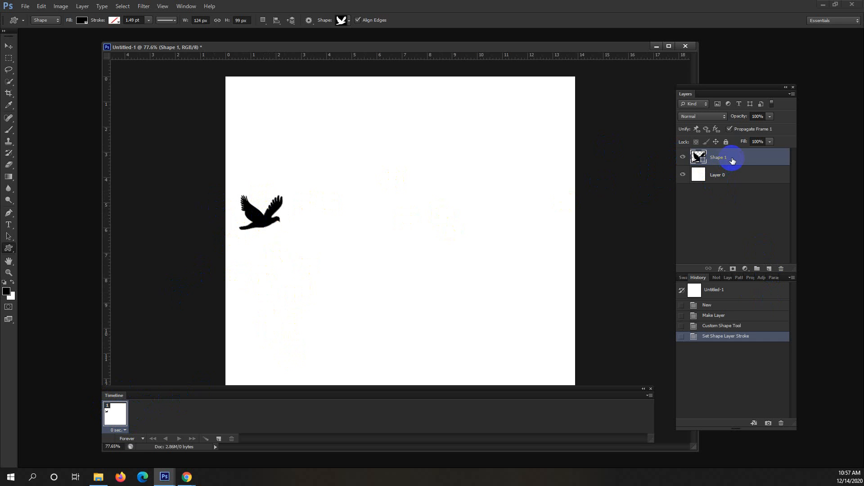
{"action": "key", "text": "ctrl+j"}
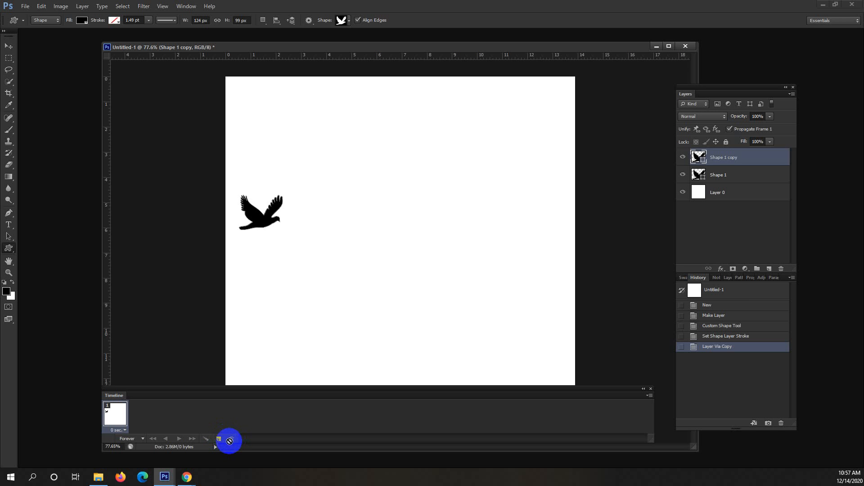
{"action": "left_click", "coordinate": [218, 438]}
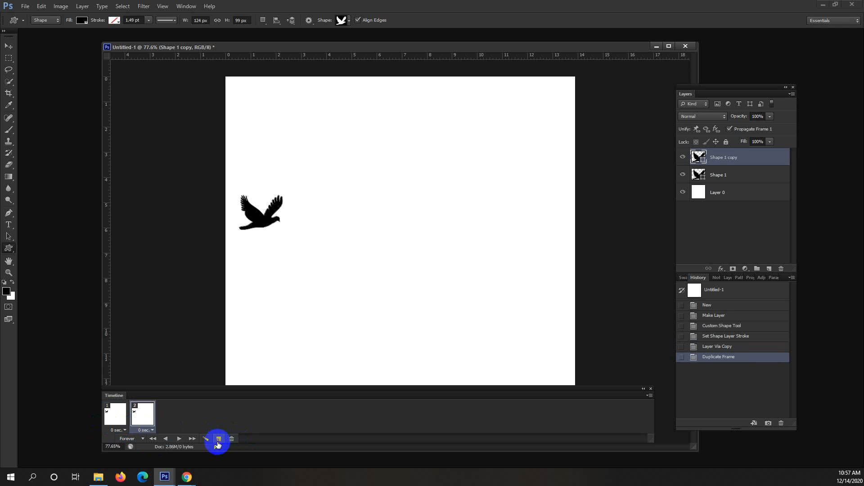
{"action": "left_click", "coordinate": [144, 414]}
{"action": "left_click", "coordinate": [113, 413]}
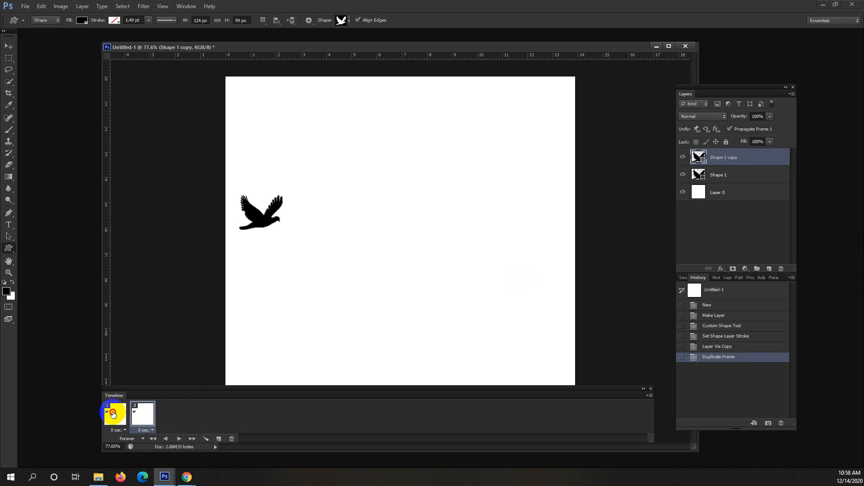
{"action": "left_click", "coordinate": [143, 414]}
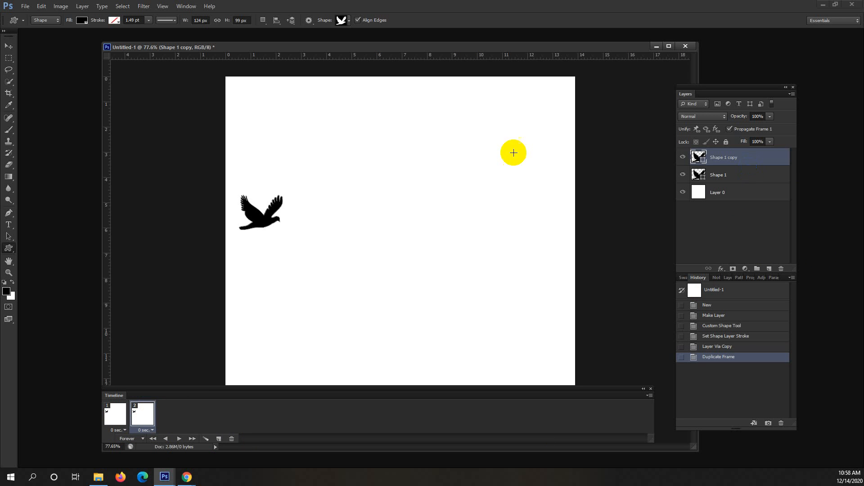
{"action": "left_click", "coordinate": [115, 414]}
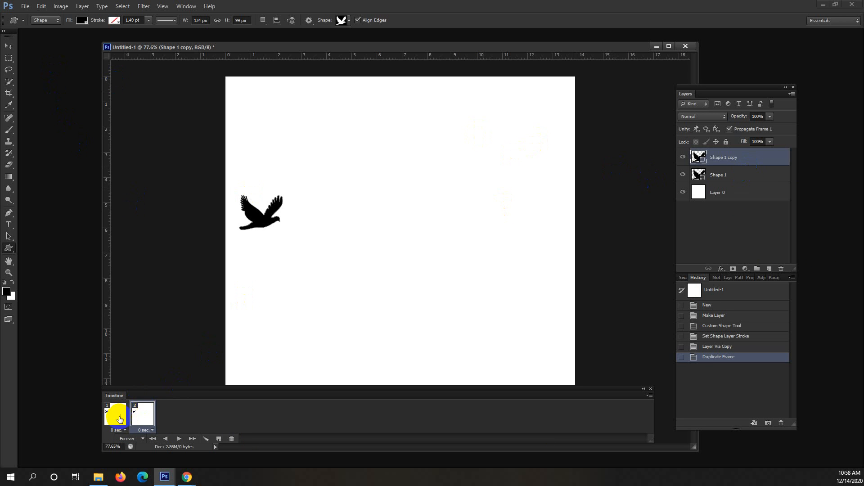
{"action": "left_click", "coordinate": [723, 181]}
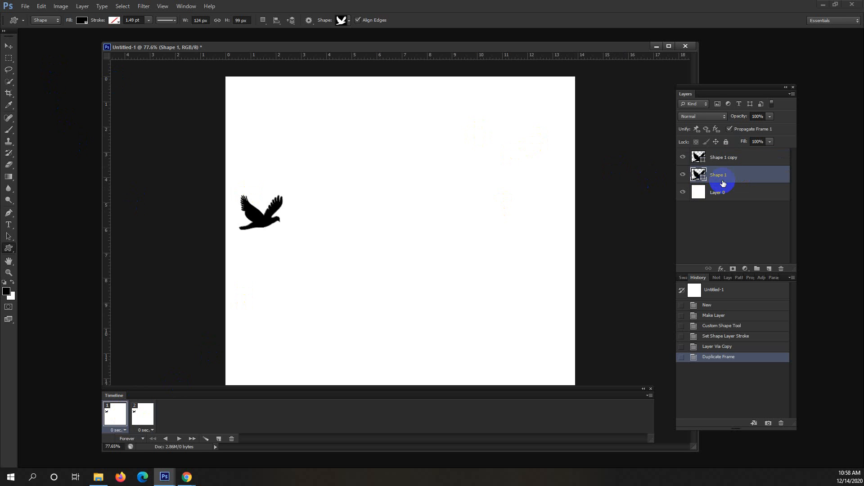
{"action": "left_click", "coordinate": [730, 159]}
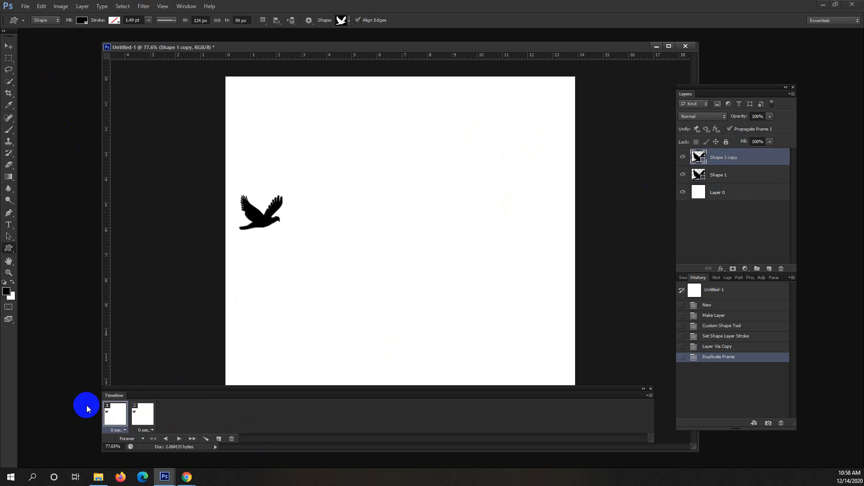
- In frame 2, move the copied bird straight across to the canvas's right side and hide the original Shape 1 layer
{"action": "left_click", "coordinate": [142, 412]}
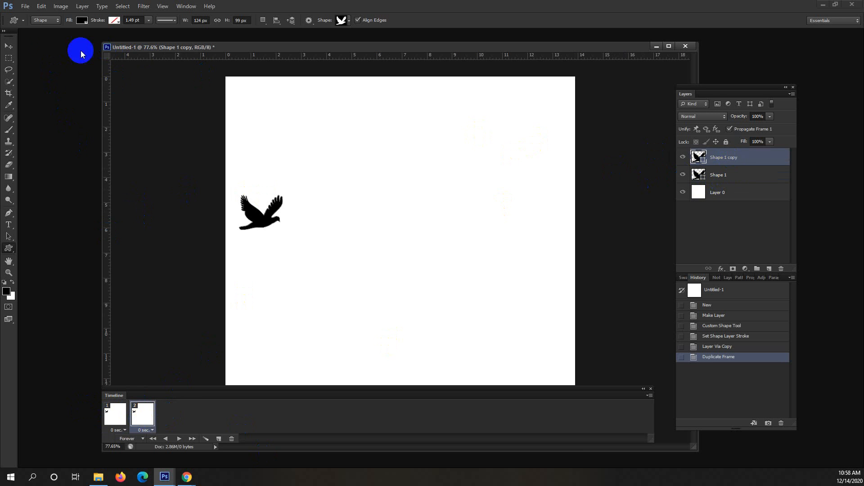
{"action": "left_click", "coordinate": [8, 46]}
{"action": "left_click_drag", "start_coordinate": [257, 218], "coordinate": [565, 222]}
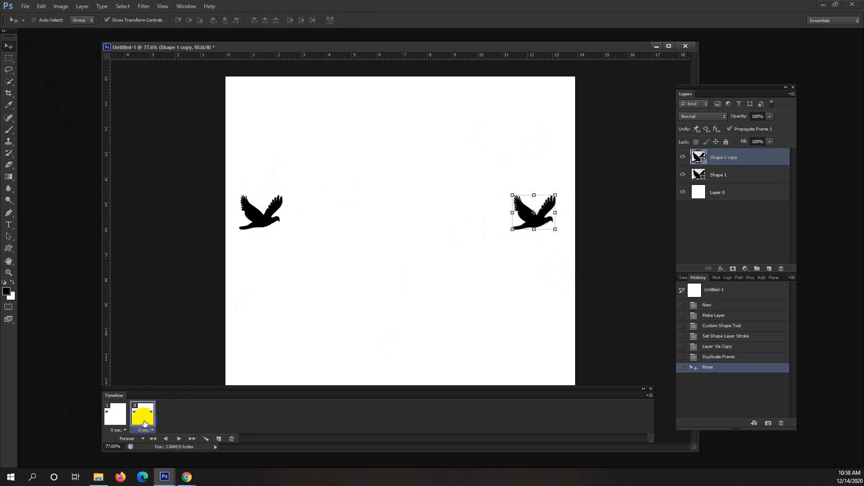
{"action": "left_click", "coordinate": [683, 176]}
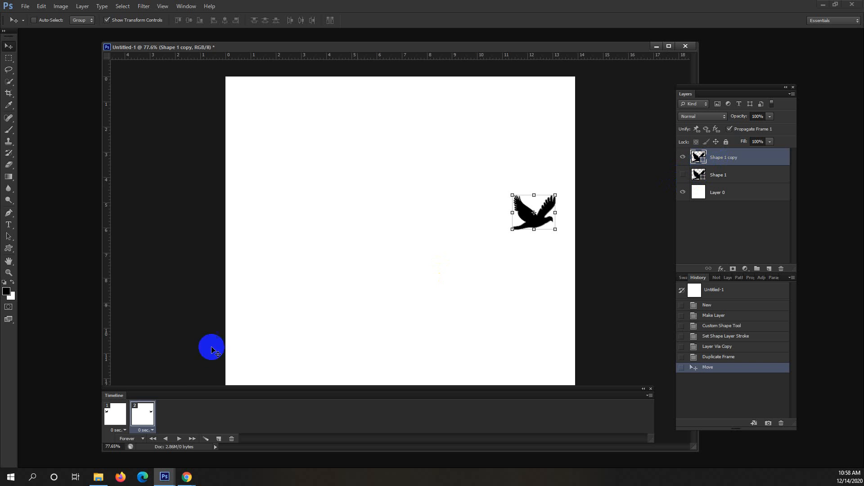
- Compare the two frames and tween them with 10 added frames, using all layers and the position, opacity and effects parameters
{"action": "left_click", "coordinate": [145, 419]}
{"action": "left_click", "coordinate": [114, 417]}
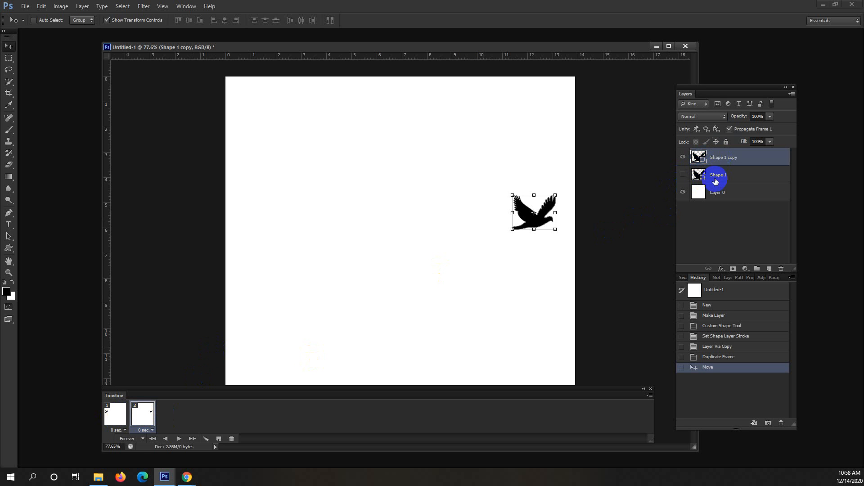
{"action": "left_click", "coordinate": [117, 418]}
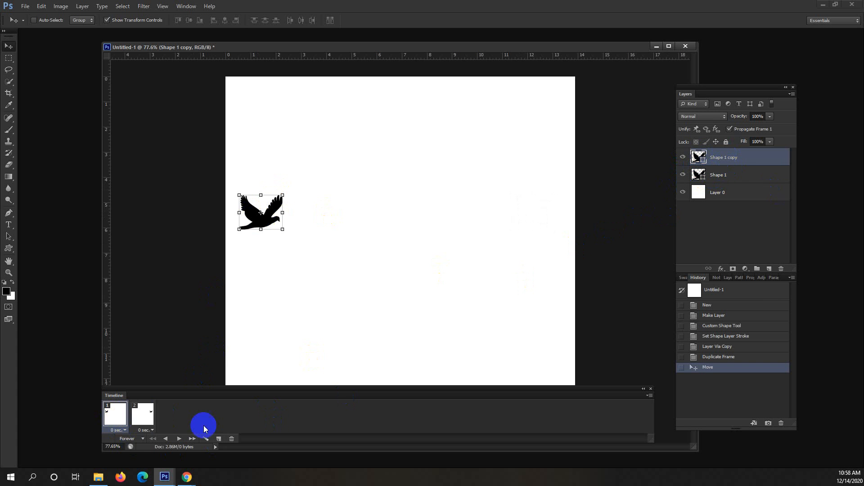
{"action": "left_click", "coordinate": [147, 419]}
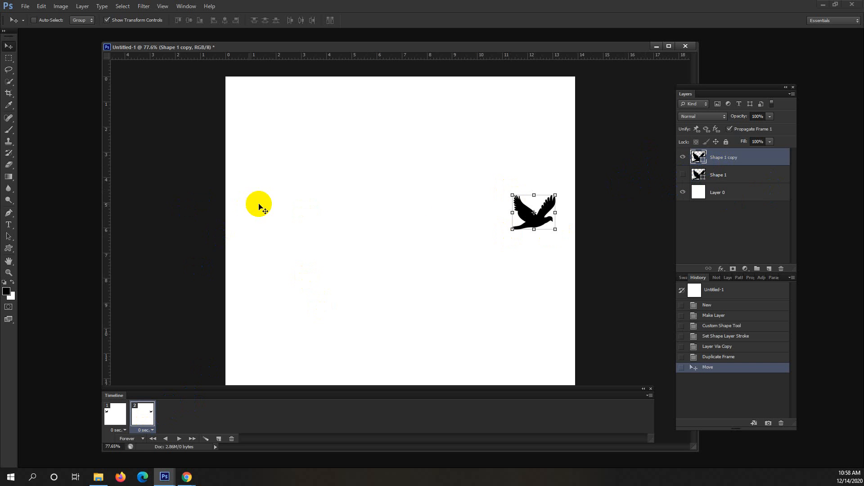
{"action": "left_click", "coordinate": [119, 423]}
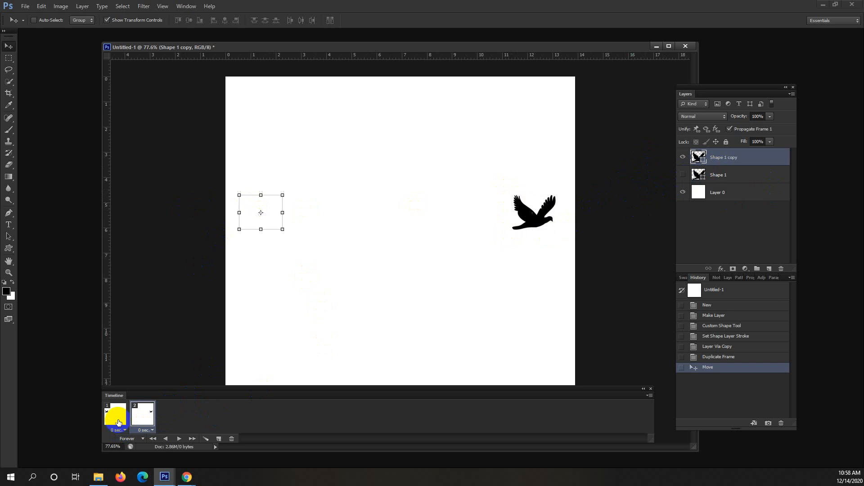
{"action": "left_click", "coordinate": [140, 419]}
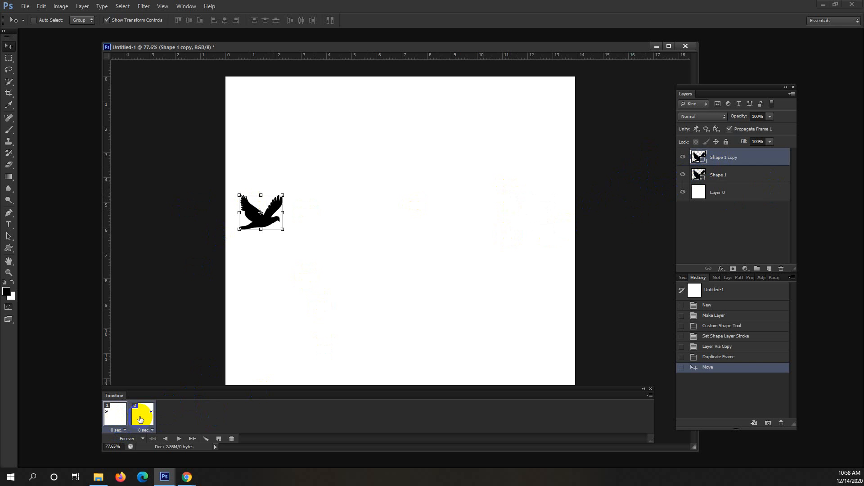
{"action": "left_click", "coordinate": [207, 439]}
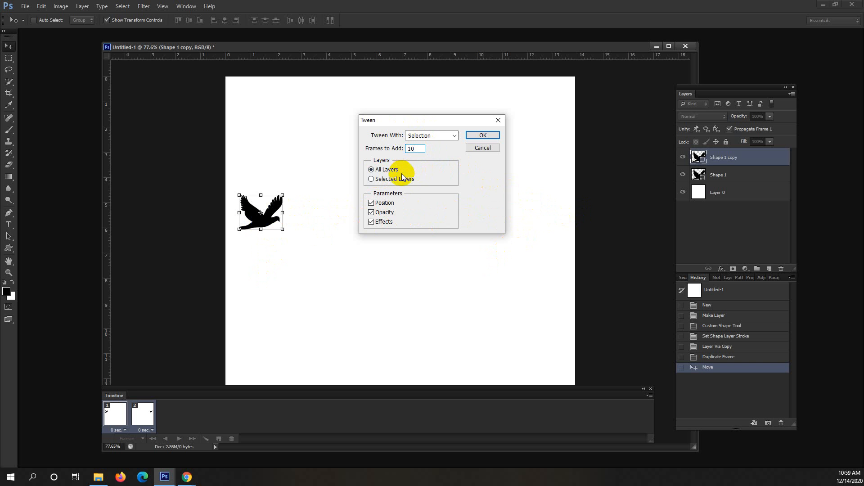
{"action": "left_click", "coordinate": [482, 136]}
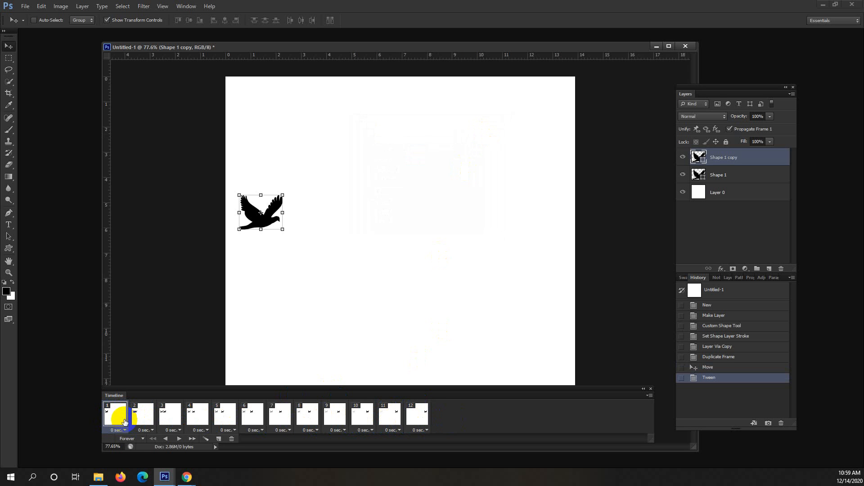
- Preview the tweened animation with all frames selected, and undo the tween and the copied bird's move
{"action": "left_click", "coordinate": [414, 416], "text": "shift"}
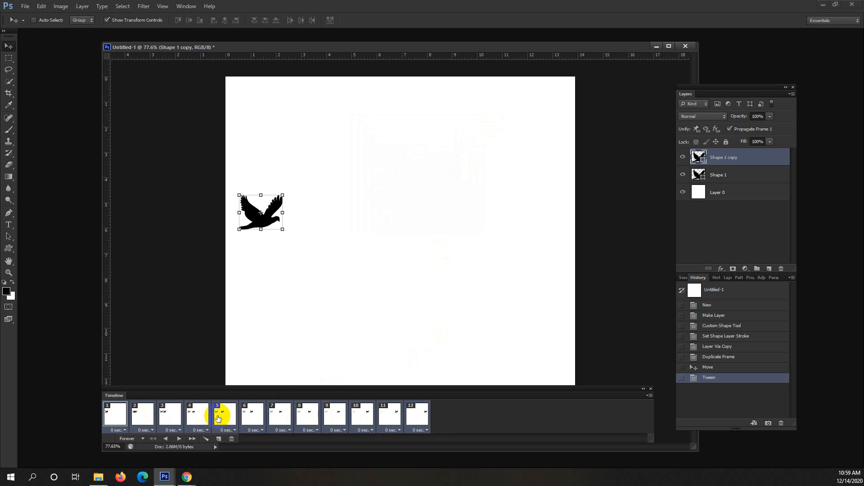
{"action": "left_click", "coordinate": [180, 440]}
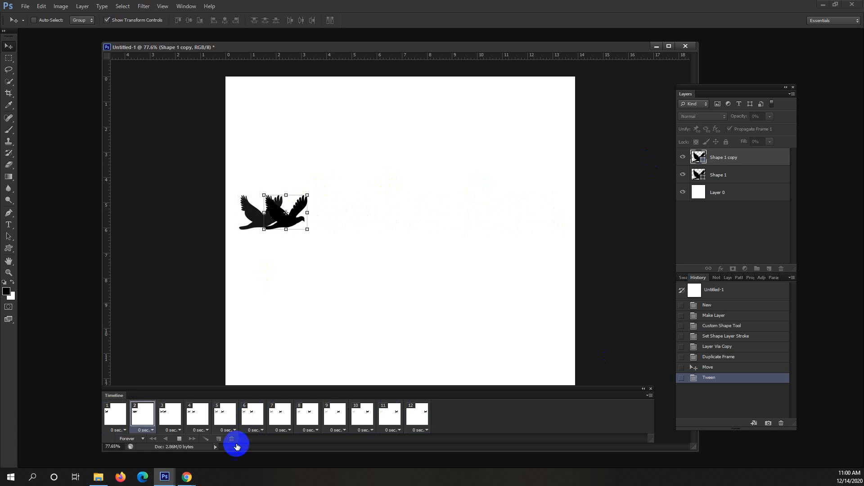
{"action": "left_click", "coordinate": [180, 440]}
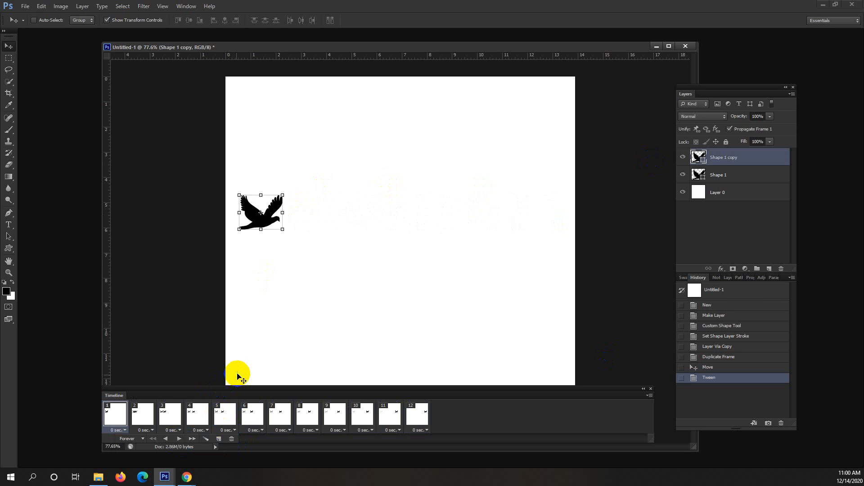
{"action": "key", "text": "ctrl+z"}
{"action": "key", "text": "ctrl+z"}
- Hide the Shape 1 layer in frame 1 and move the copied bird to the canvas's right side in frame 2
{"action": "left_click", "coordinate": [115, 415]}
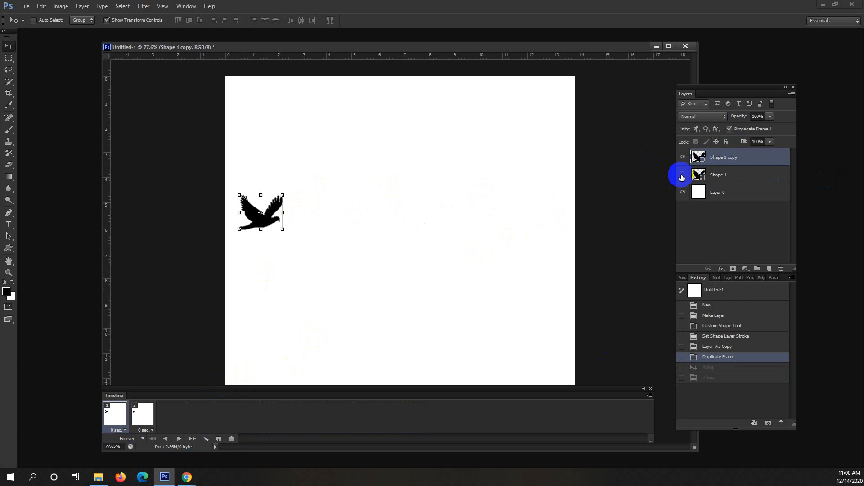
{"action": "left_click", "coordinate": [681, 175]}
{"action": "left_click", "coordinate": [135, 418]}
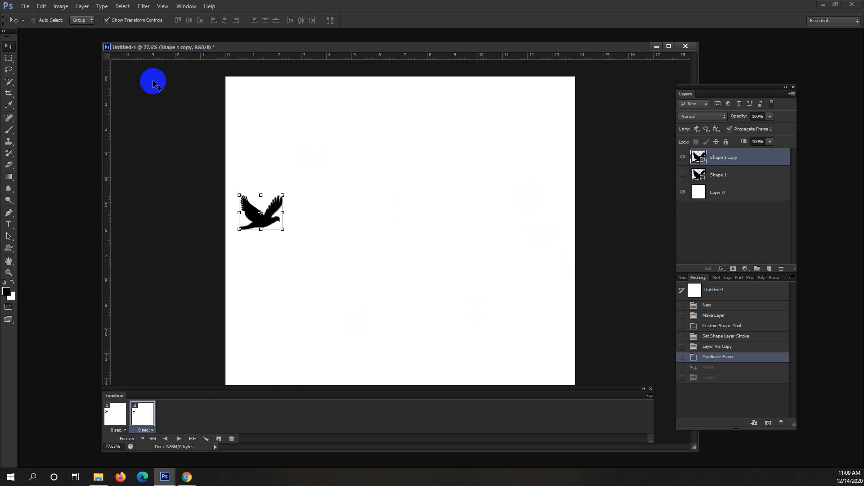
{"action": "left_click_drag", "start_coordinate": [265, 199], "coordinate": [561, 199]}
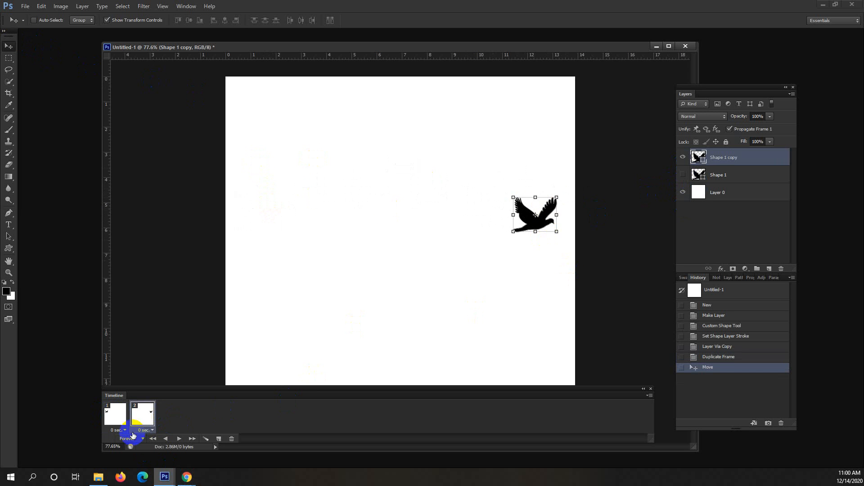
- Check both frames, and in frame 1 show the Shape 1 layer and hide the Shape 1 copy layer
{"action": "left_click", "coordinate": [115, 412]}
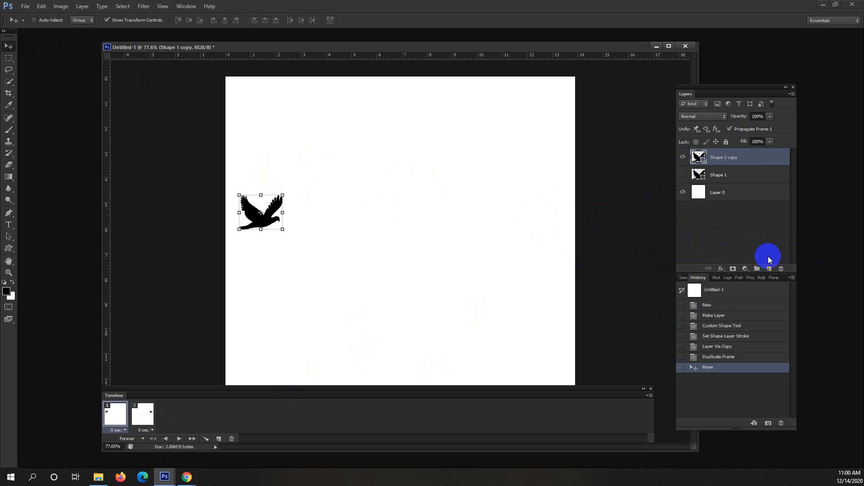
{"action": "left_click", "coordinate": [143, 415]}
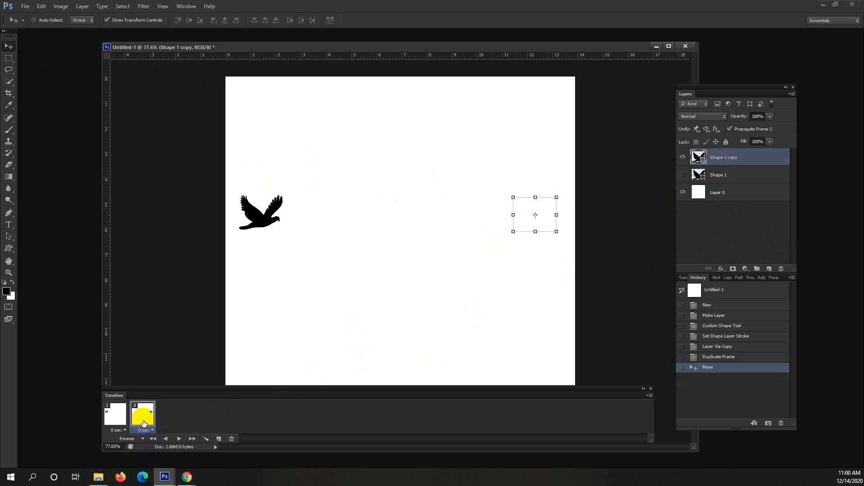
{"action": "left_click", "coordinate": [113, 414]}
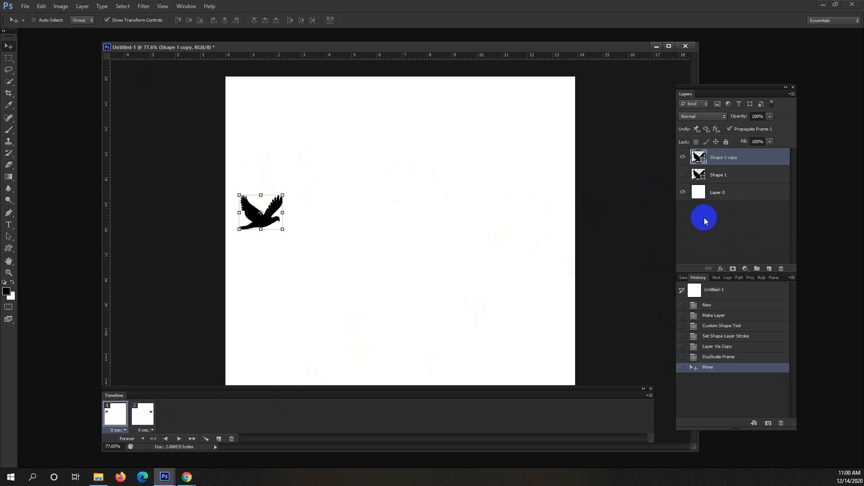
{"action": "left_click", "coordinate": [682, 176]}
{"action": "left_click", "coordinate": [681, 157]}
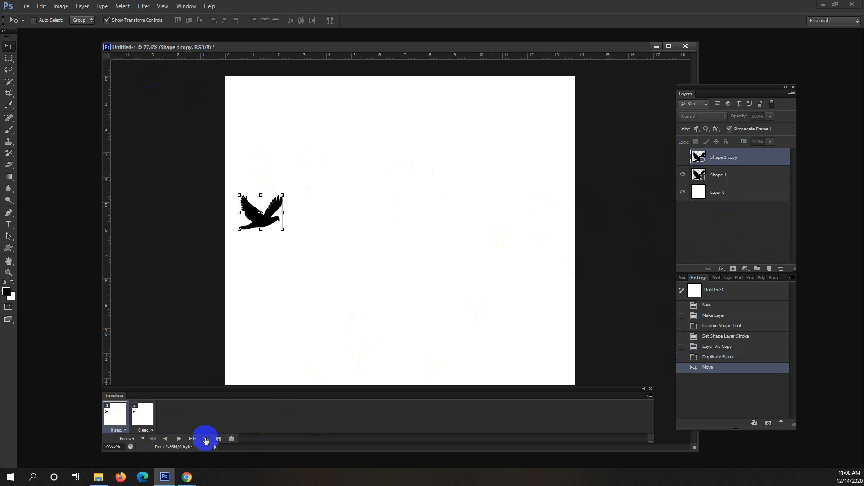
- In frame 2, show the Shape 1 copy layer and hide the Shape 1 layer
{"action": "left_click", "coordinate": [145, 422]}
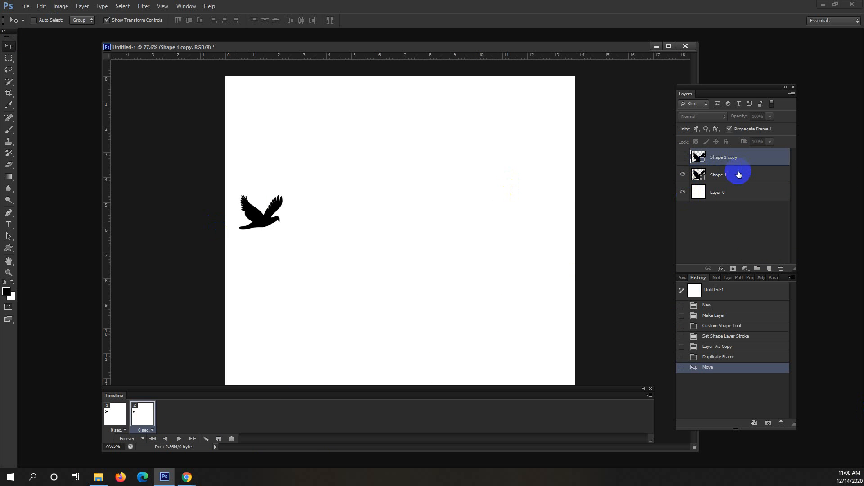
{"action": "left_click", "coordinate": [112, 417]}
{"action": "left_click", "coordinate": [769, 181]}
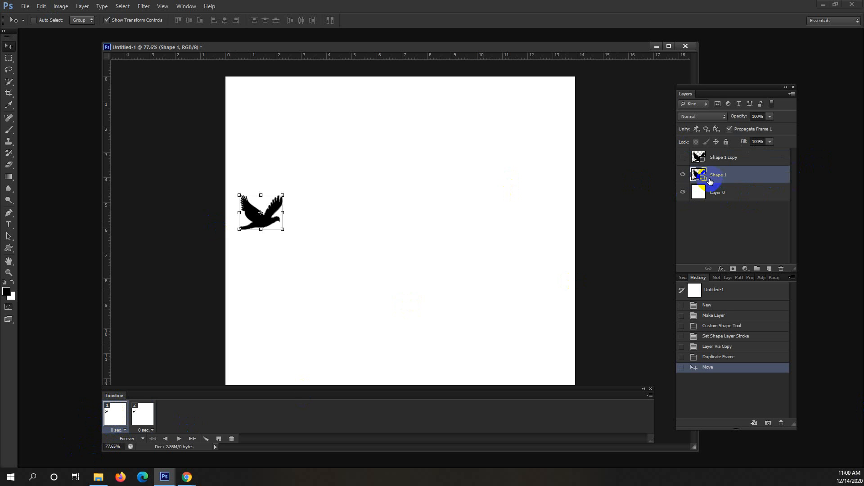
{"action": "left_click", "coordinate": [117, 421]}
{"action": "left_click", "coordinate": [146, 427]}
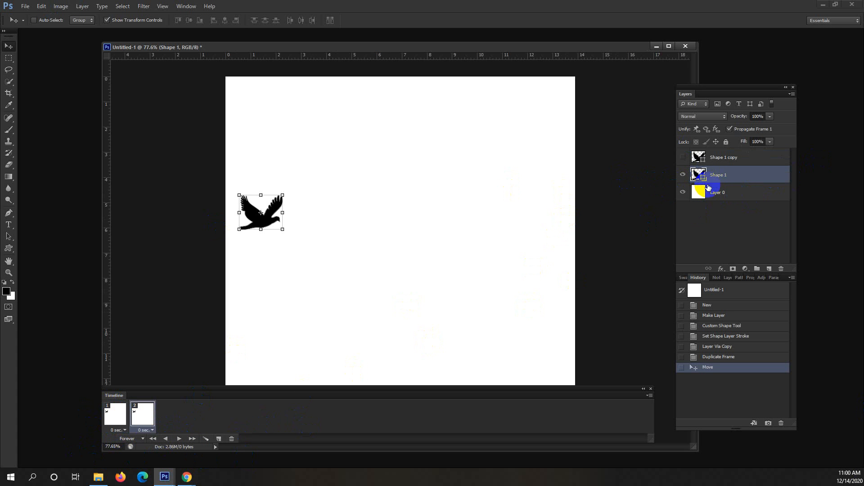
{"action": "left_click", "coordinate": [739, 161]}
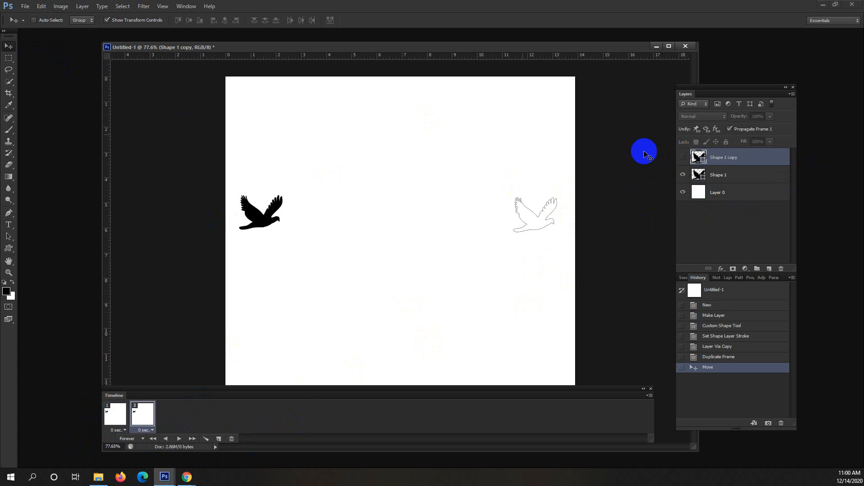
{"action": "left_click", "coordinate": [683, 158]}
{"action": "left_click", "coordinate": [683, 176]}
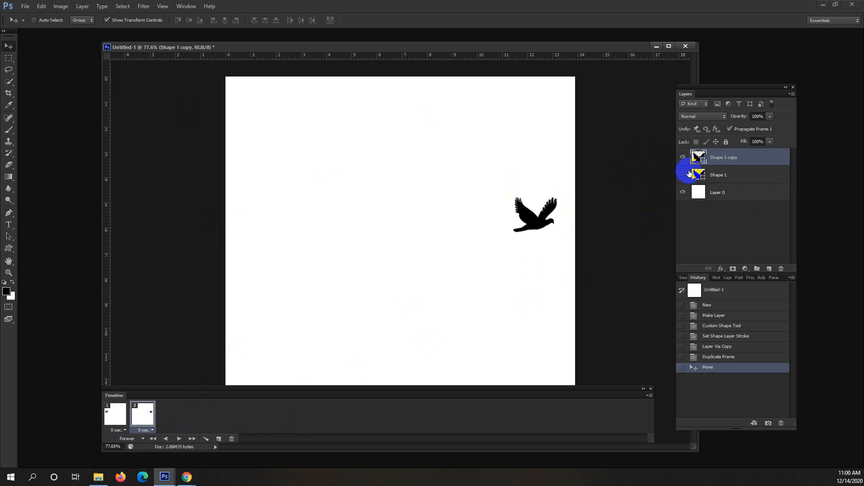
- Compare the bird's position in frames 1 and 2, examining Shape 1 in frame 1 and Shape 1 copy in frame 2
{"action": "left_click", "coordinate": [116, 423]}
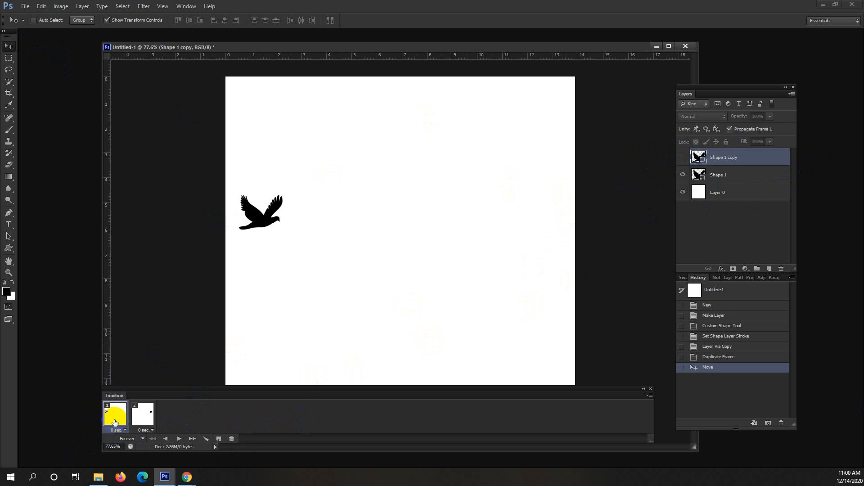
{"action": "left_click", "coordinate": [142, 419]}
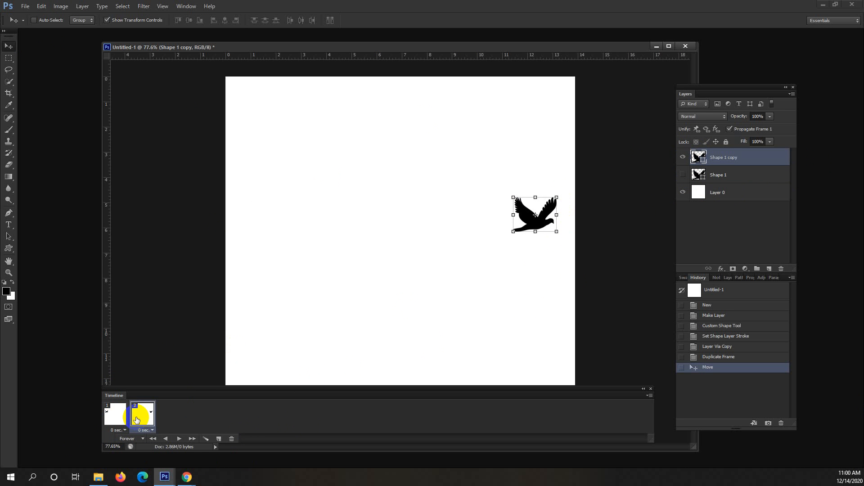
{"action": "left_click", "coordinate": [114, 420]}
{"action": "left_click", "coordinate": [145, 420]}
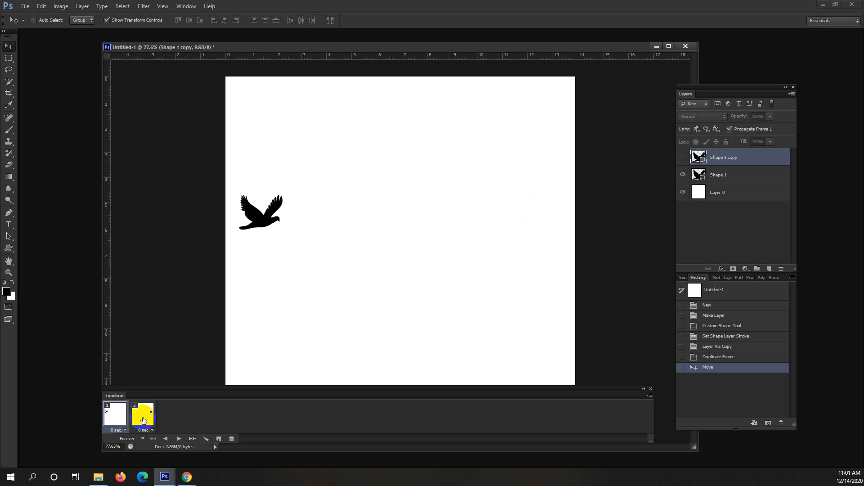
{"action": "left_click", "coordinate": [116, 416]}
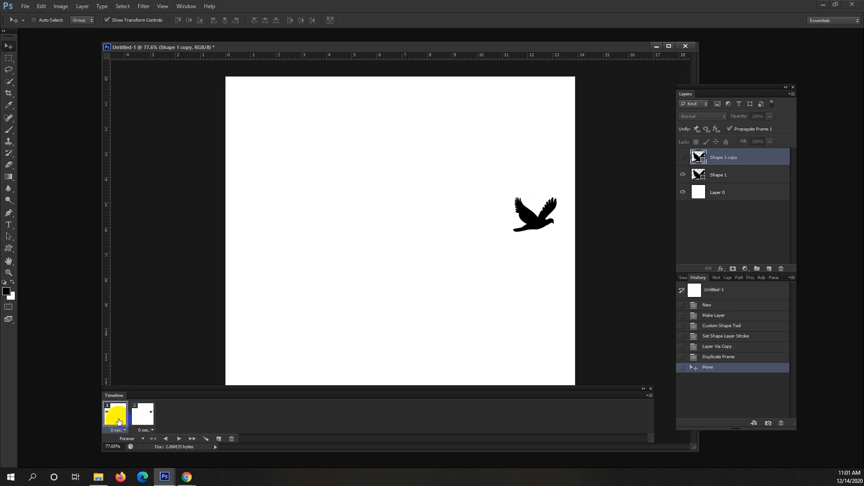
{"action": "left_click", "coordinate": [734, 179]}
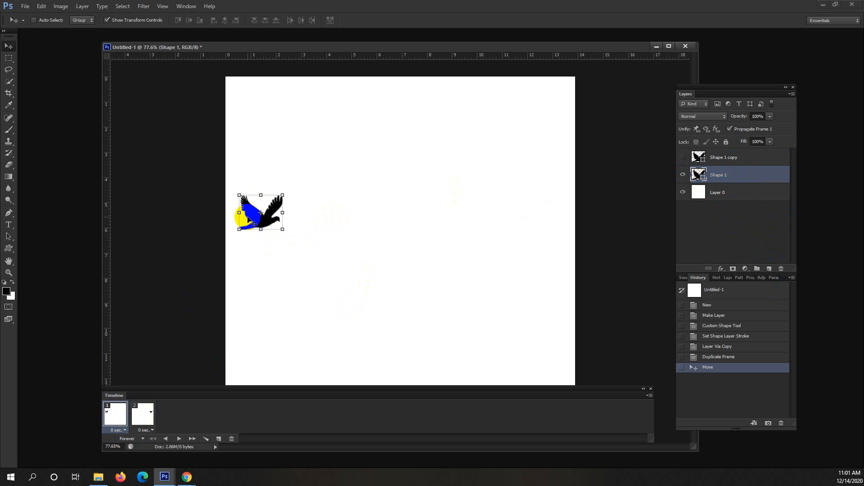
{"action": "left_click", "coordinate": [120, 418]}
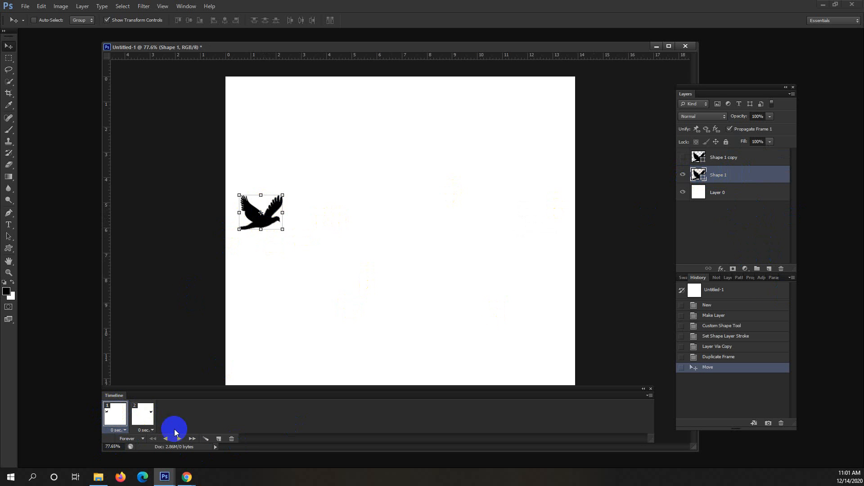
{"action": "left_click", "coordinate": [145, 421]}
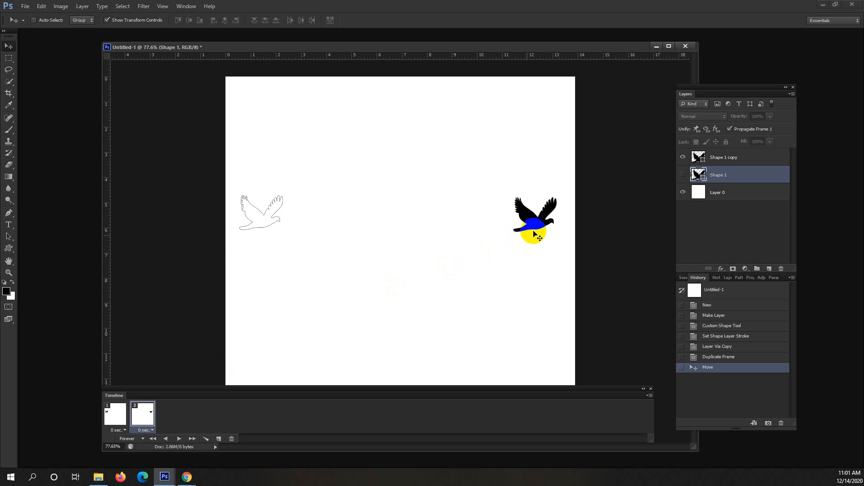
{"action": "left_click", "coordinate": [751, 161]}
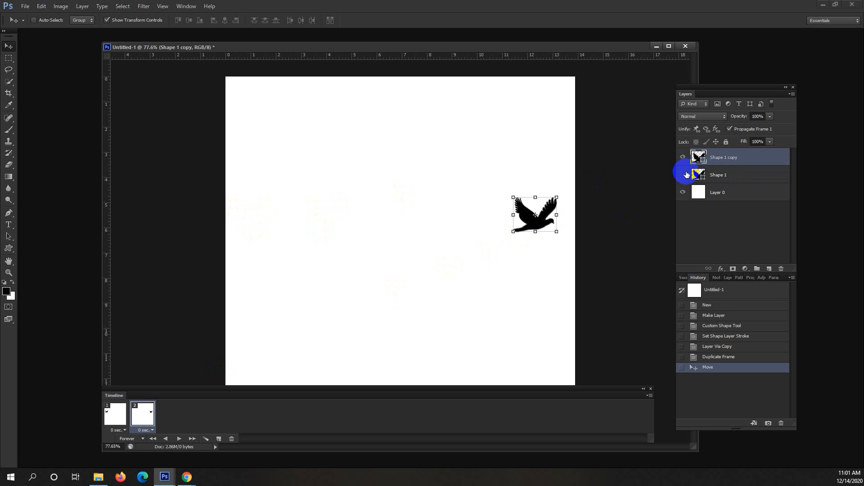
{"action": "left_click", "coordinate": [116, 415]}
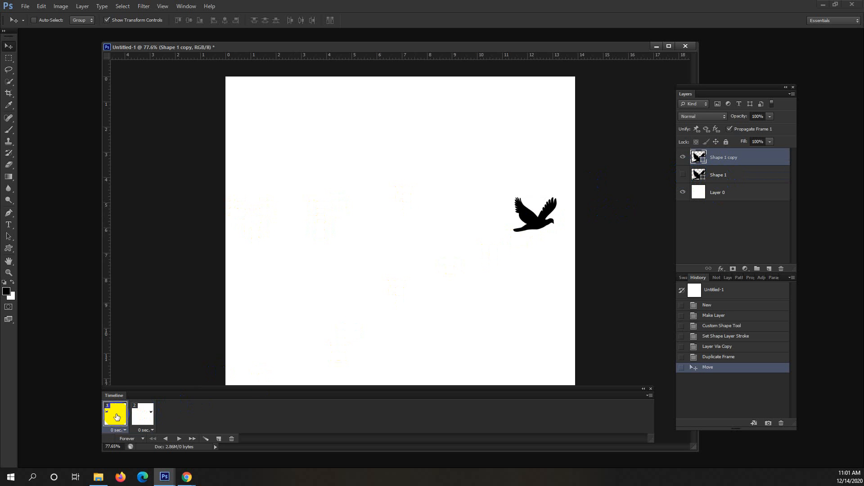
{"action": "left_click", "coordinate": [735, 174]}
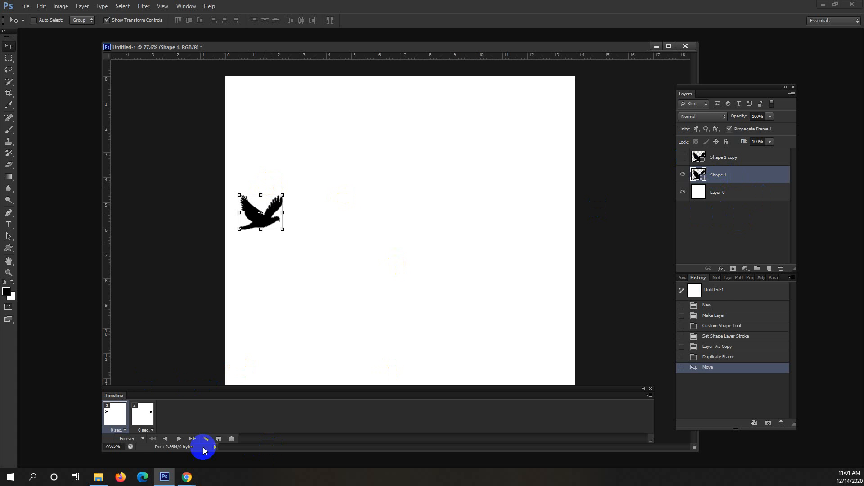
- Review the visibility of the Shape 1 and Shape 1 copy layers in each of the two frames
{"action": "left_click", "coordinate": [134, 421]}
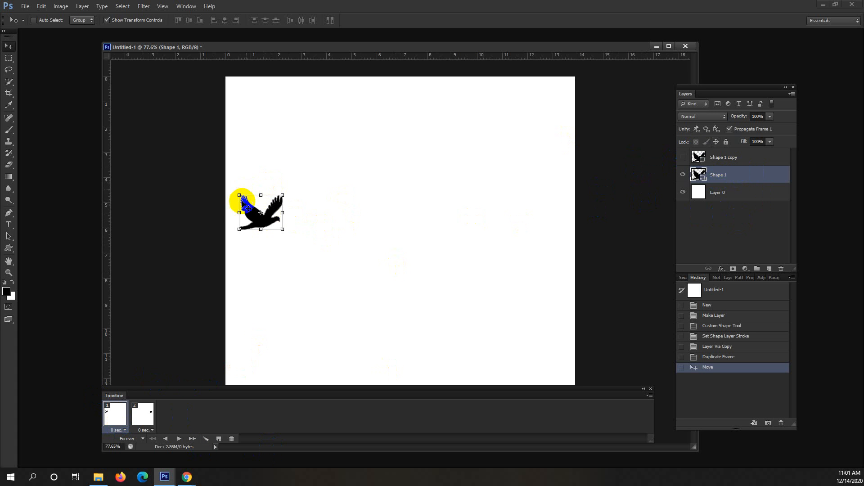
{"action": "left_click", "coordinate": [683, 157]}
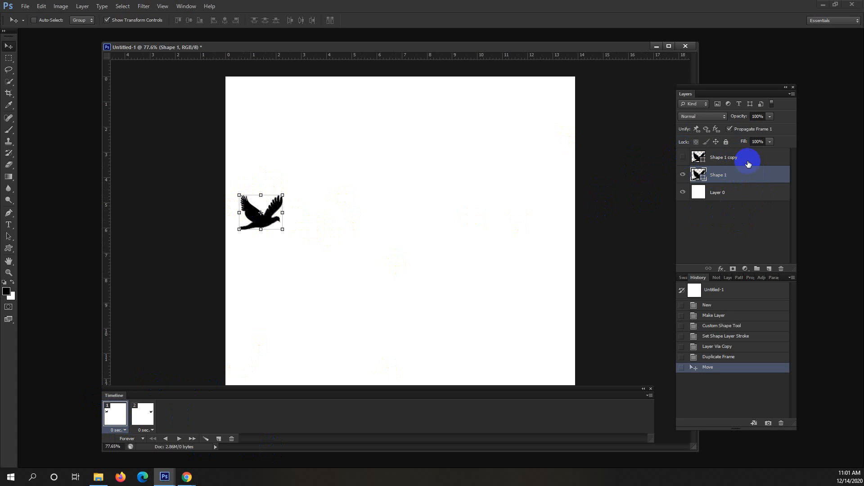
{"action": "left_click", "coordinate": [752, 162]}
{"action": "left_click", "coordinate": [138, 416]}
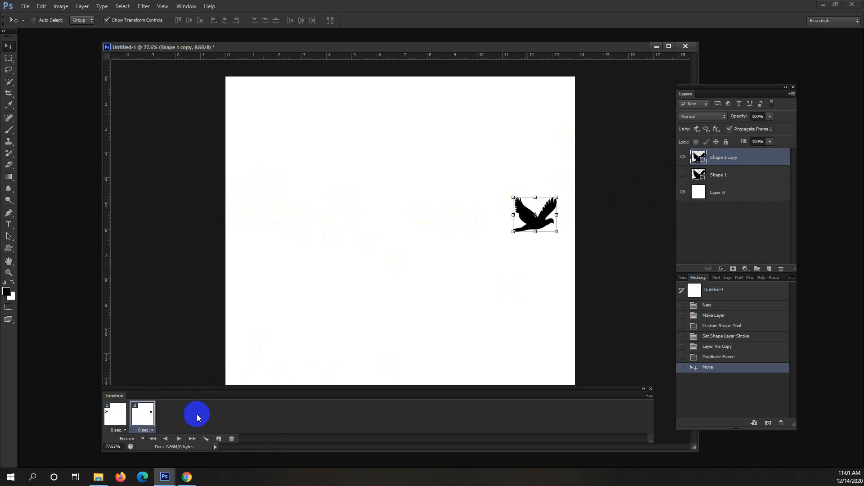
{"action": "left_click", "coordinate": [743, 176]}
{"action": "left_click", "coordinate": [744, 161]}
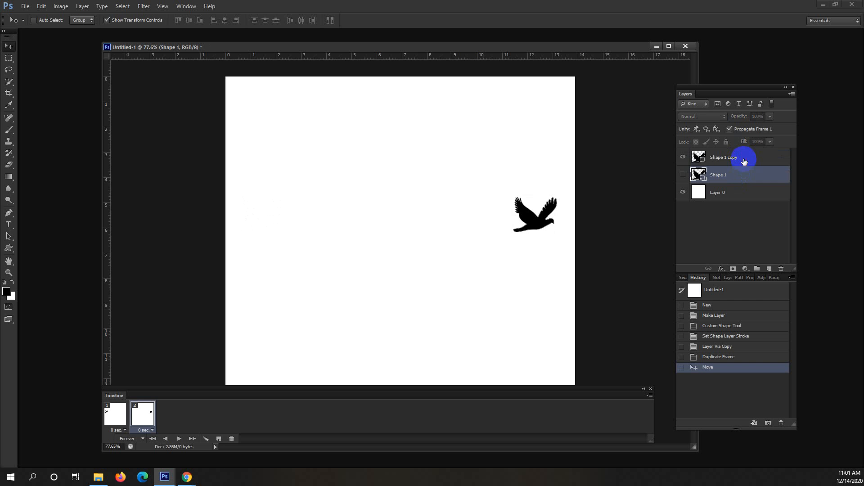
{"action": "left_click", "coordinate": [115, 413]}
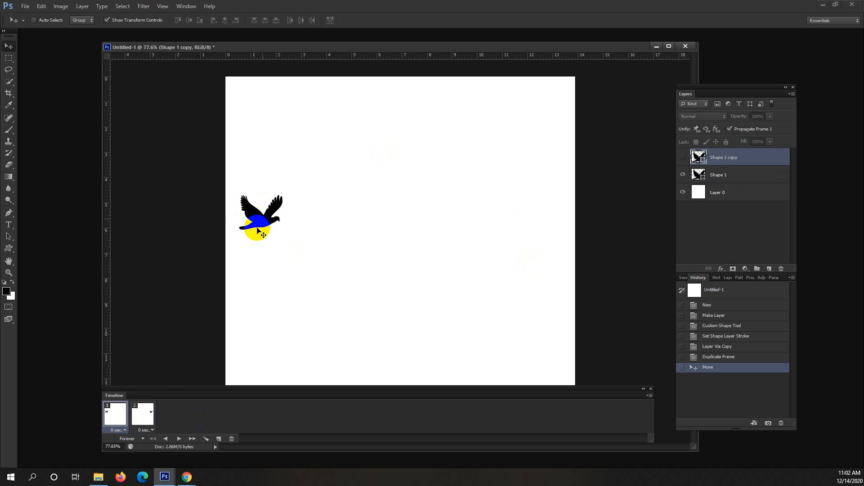
{"action": "left_click", "coordinate": [143, 414]}
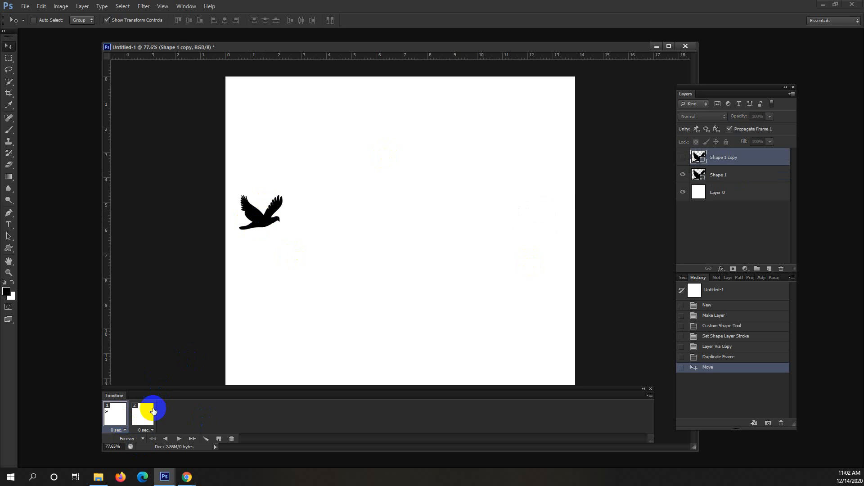
{"action": "left_click", "coordinate": [114, 421]}
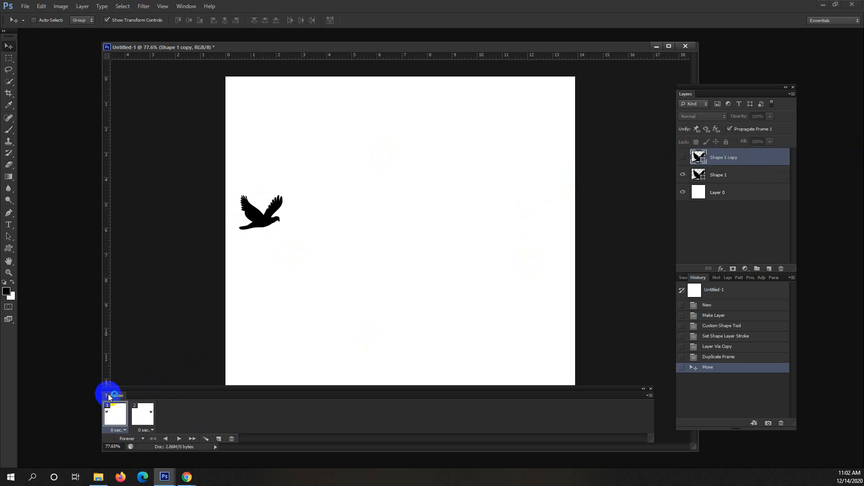
{"action": "left_click", "coordinate": [140, 415]}
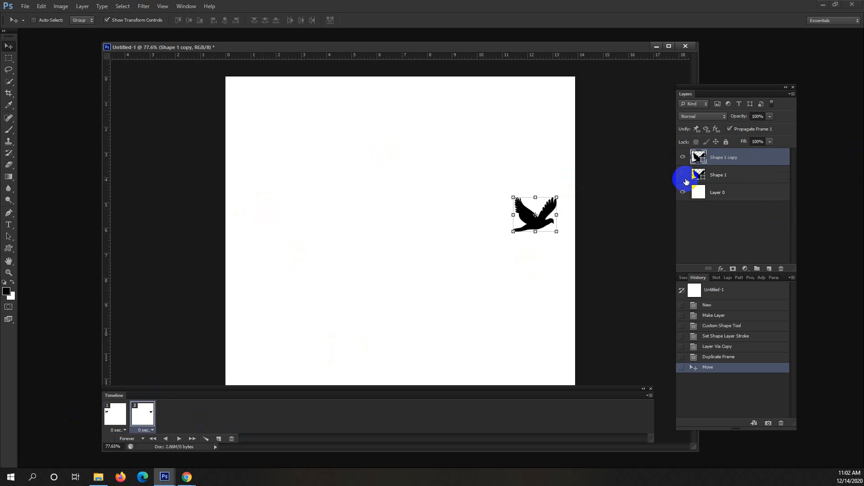
- Tween the two selected frames with 10 added frames, using all layers and the position, opacity and effects parameters
{"action": "left_click", "coordinate": [113, 416]}
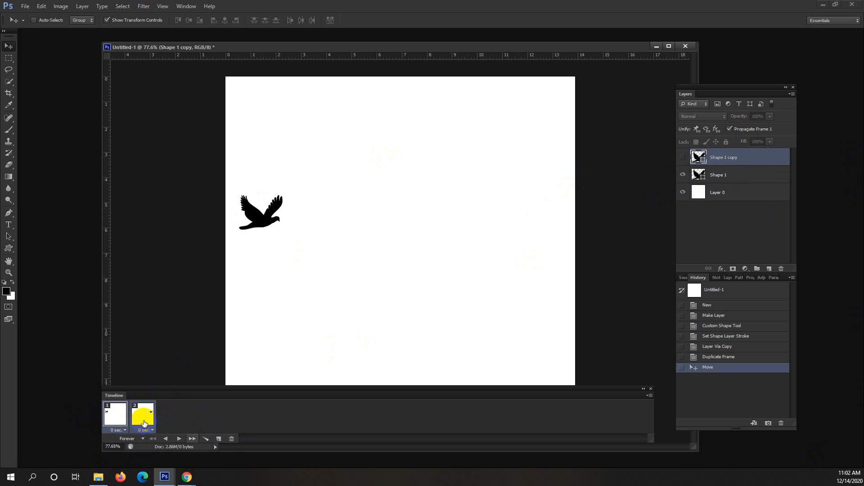
{"action": "left_click", "coordinate": [206, 440]}
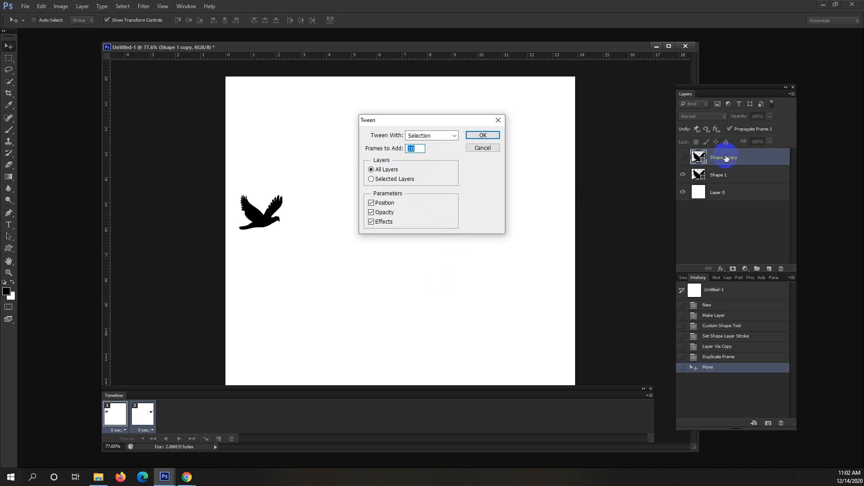
{"action": "left_click", "coordinate": [490, 136]}
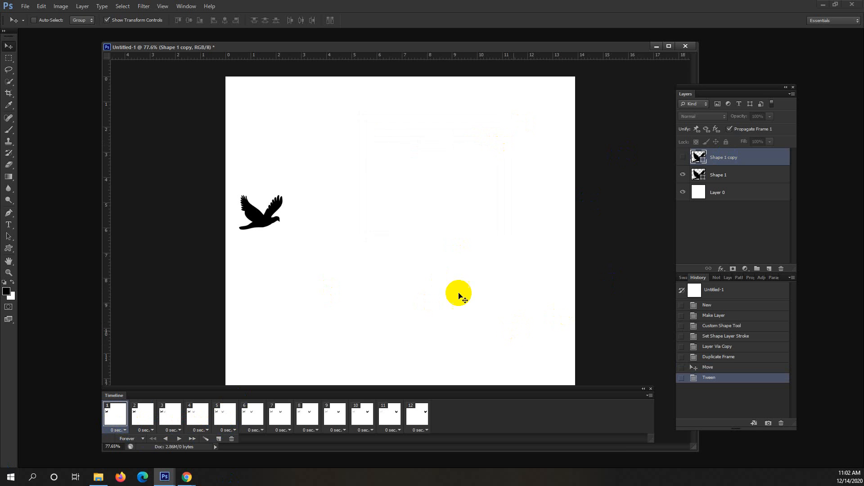
- Preview the animation with all 12 frames selected, stop playback and undo the tween
{"action": "left_click", "coordinate": [415, 417], "text": "shift"}
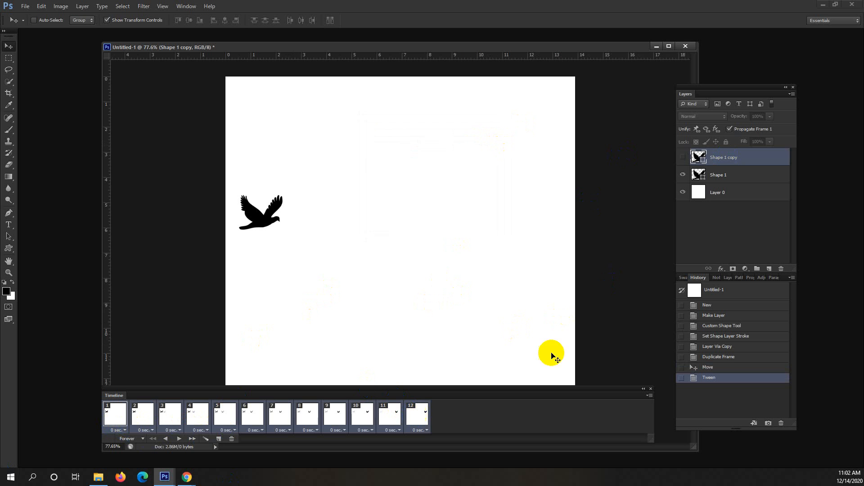
{"action": "left_click", "coordinate": [180, 439]}
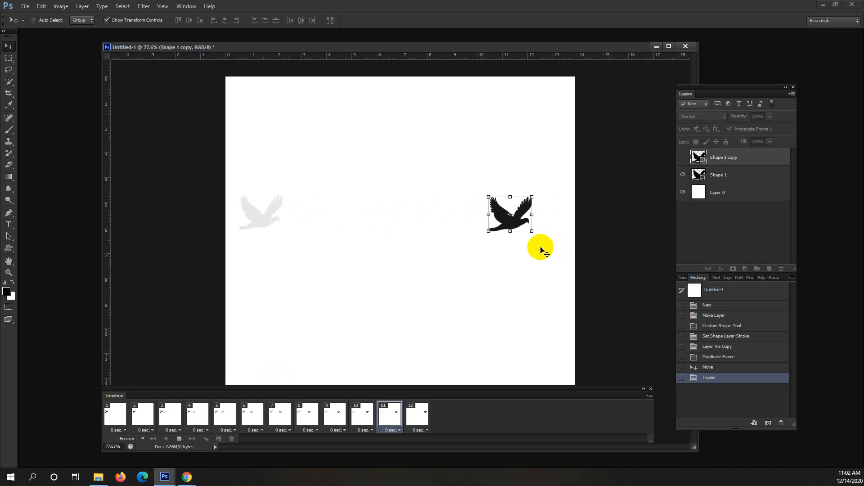
{"action": "left_click", "coordinate": [180, 439]}
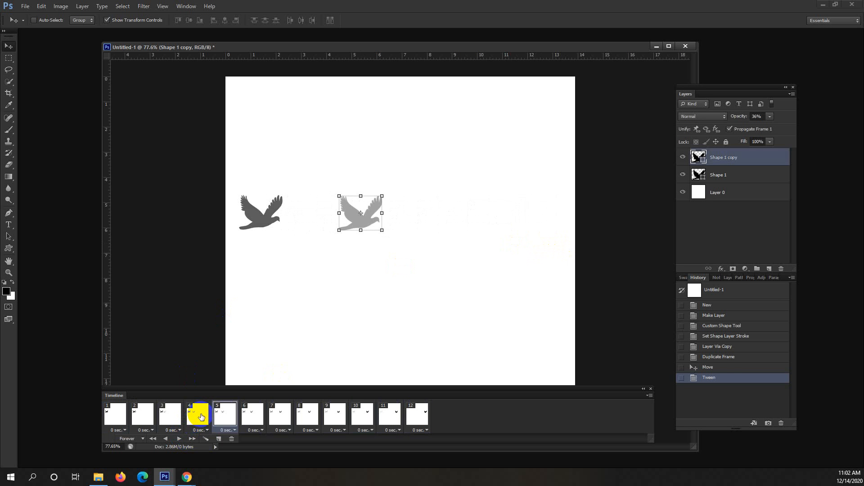
{"action": "key", "text": "ctrl+z"}
- Compare frames 1 and 2 for the copied bird's position and the visibility of both shape layers
{"action": "left_click", "coordinate": [122, 410]}
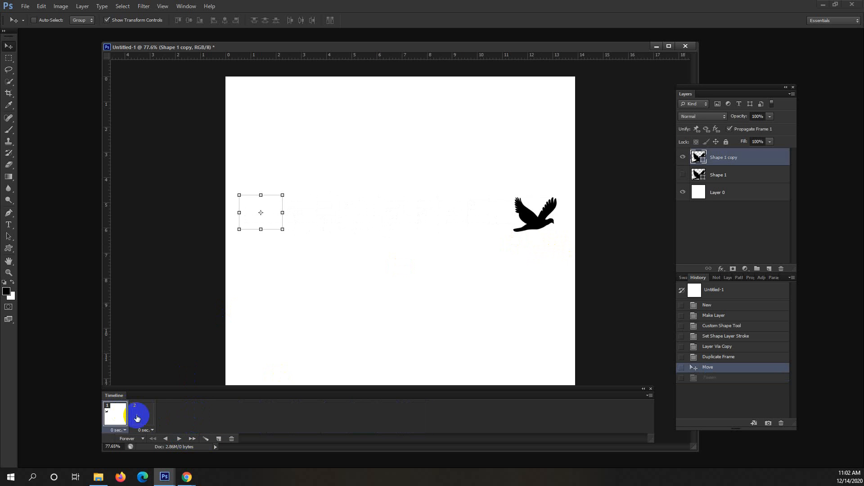
{"action": "left_click", "coordinate": [138, 419]}
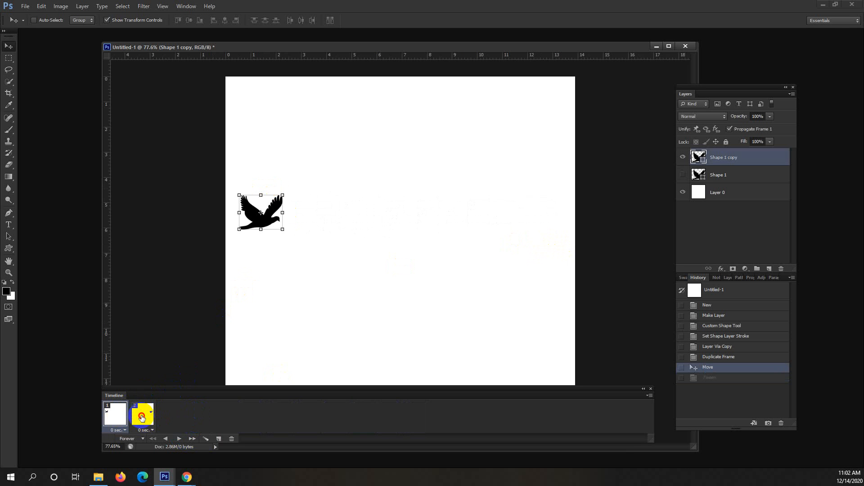
{"action": "left_click", "coordinate": [141, 418]}
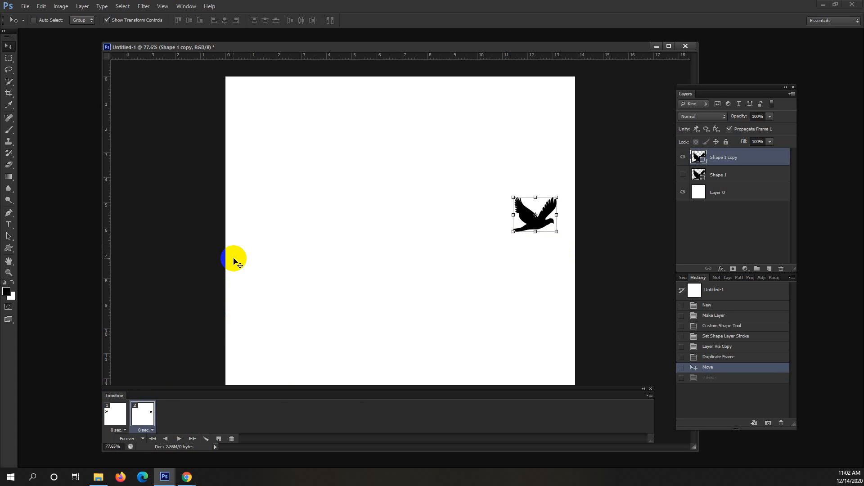
{"action": "left_click", "coordinate": [115, 413]}
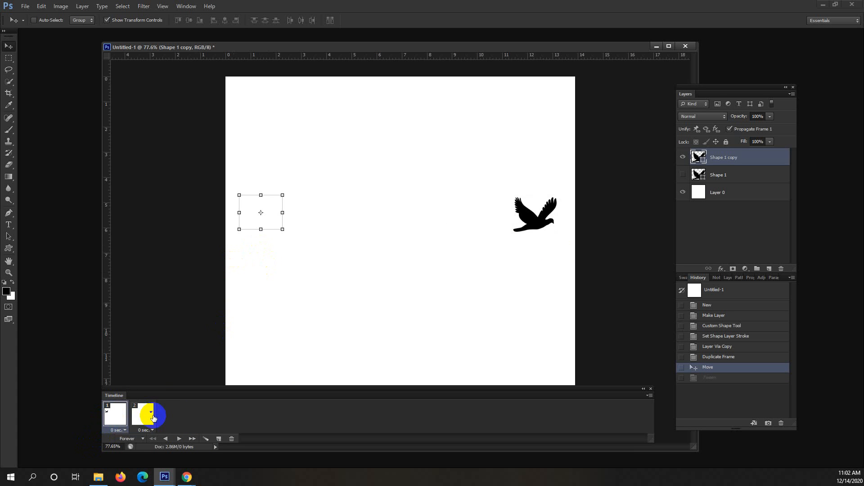
{"action": "left_click", "coordinate": [153, 417]}
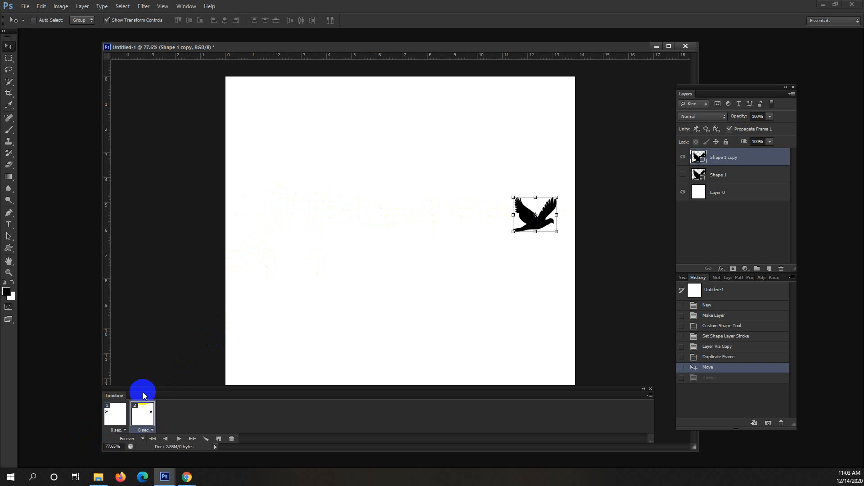
{"action": "left_click", "coordinate": [114, 421]}
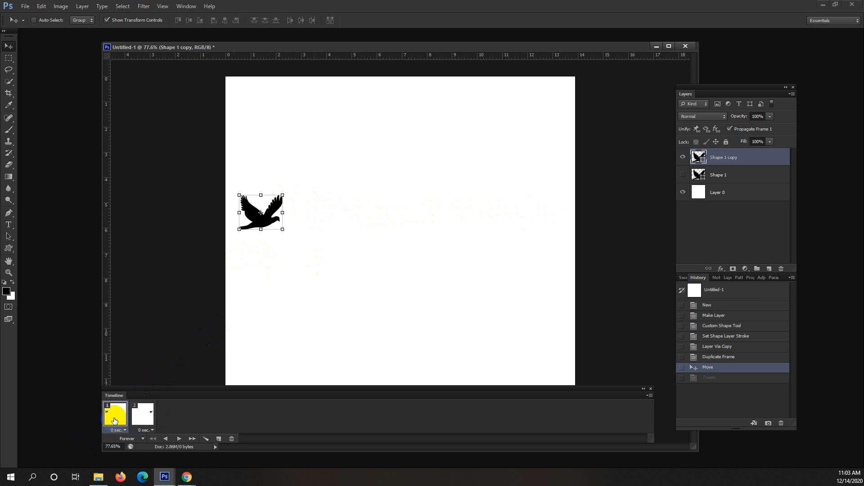
- Tween frames 1 and 2 with 10 added frames, using all layers and the position, opacity and effects parameters
{"action": "left_click", "coordinate": [143, 416]}
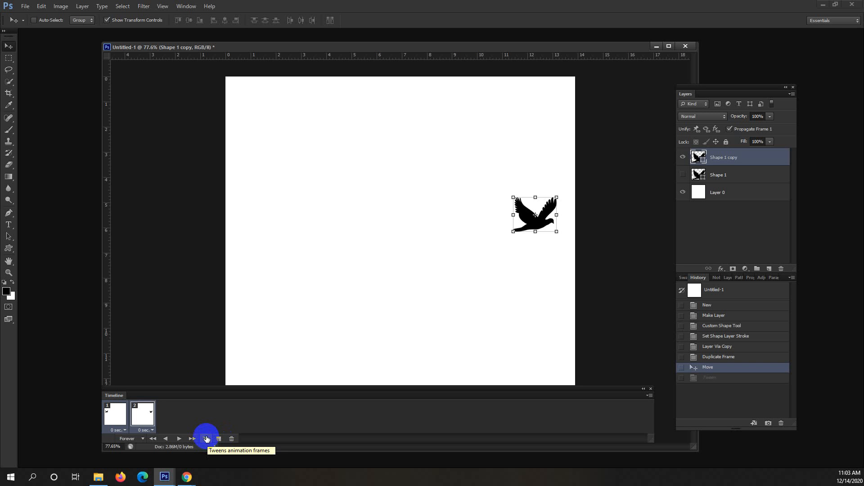
{"action": "left_click", "coordinate": [207, 439]}
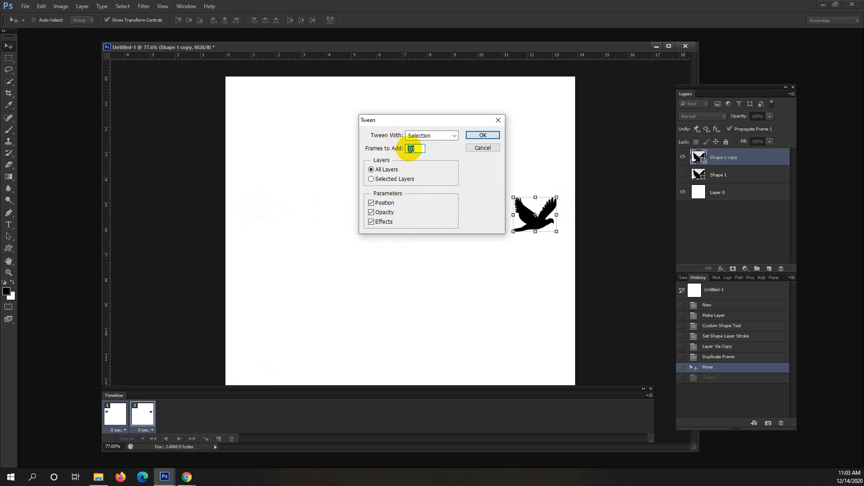
{"action": "left_click", "coordinate": [483, 136]}
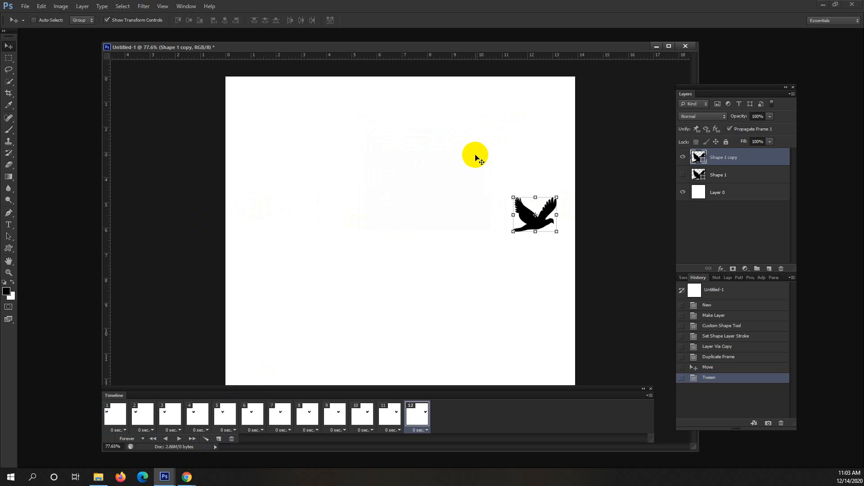
- Preview the bird animation with frames 1 to 12 selected, stop playback and return to frame 1
{"action": "left_click", "coordinate": [116, 421]}
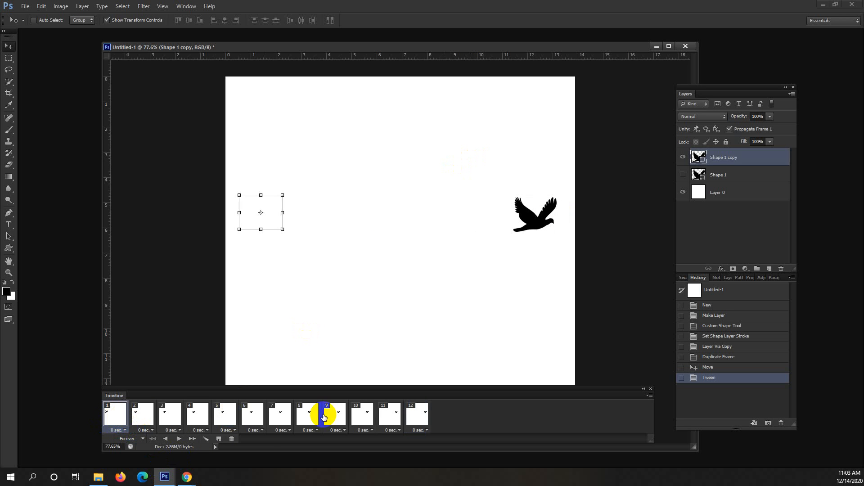
{"action": "left_click", "coordinate": [419, 419], "text": "shift"}
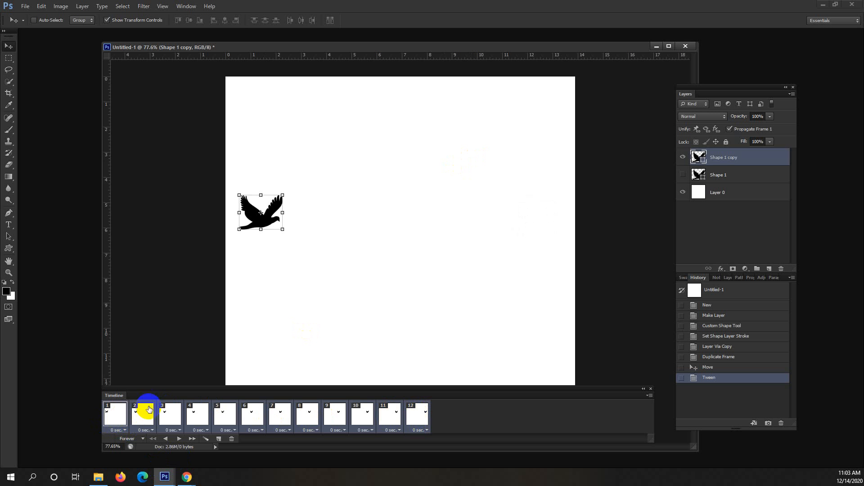
{"action": "left_click", "coordinate": [180, 439]}
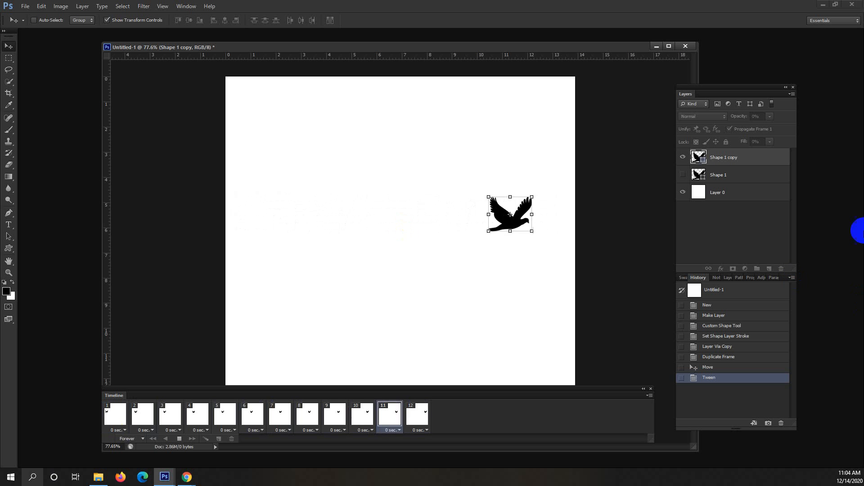
{"action": "left_click", "coordinate": [178, 439]}
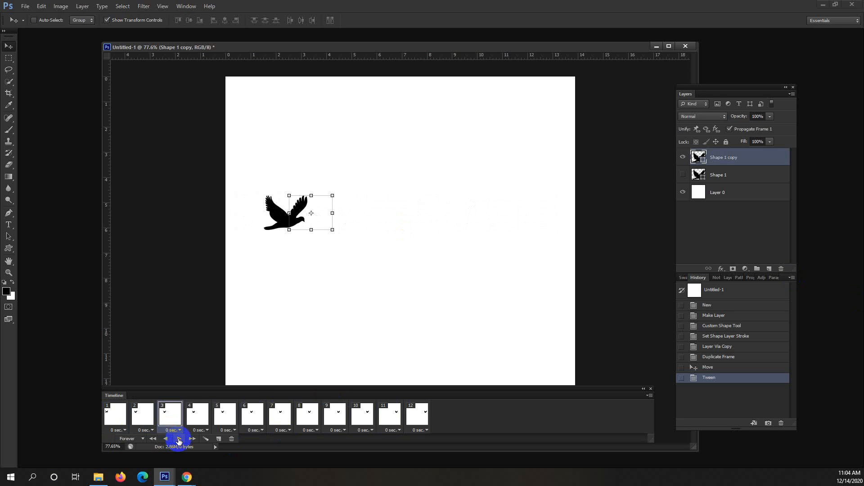
{"action": "left_click", "coordinate": [115, 414]}
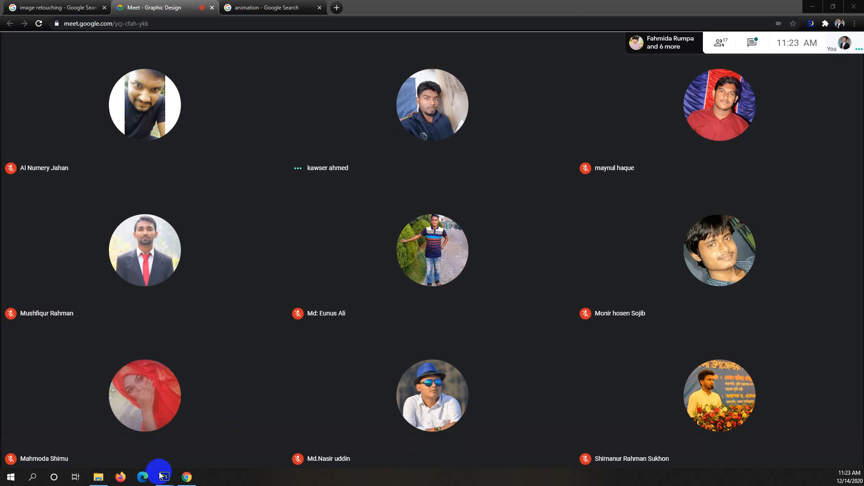
- Switch back to Photoshop and delete the Shape 1 copy and Shape 1 layers, keeping only Layer 0
{"action": "mouse_move", "coordinate": [169, 478]}
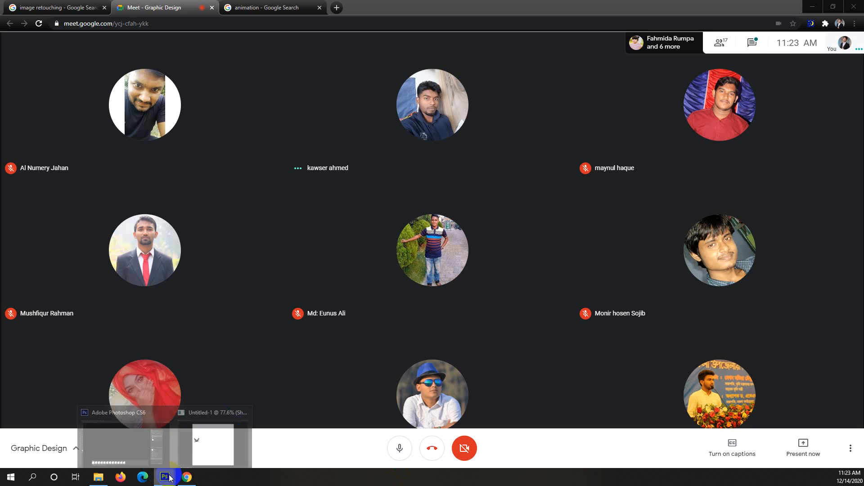
{"action": "left_click", "coordinate": [143, 445]}
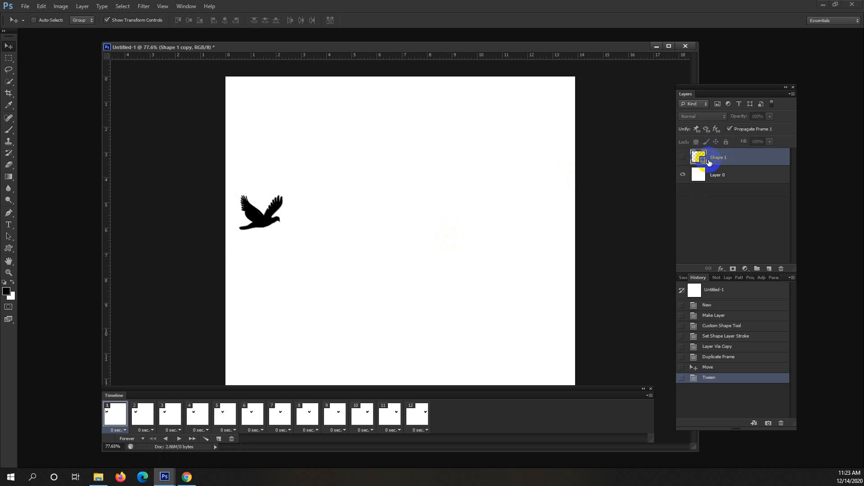
{"action": "key", "text": "Delete"}
{"action": "key", "text": "Delete"}
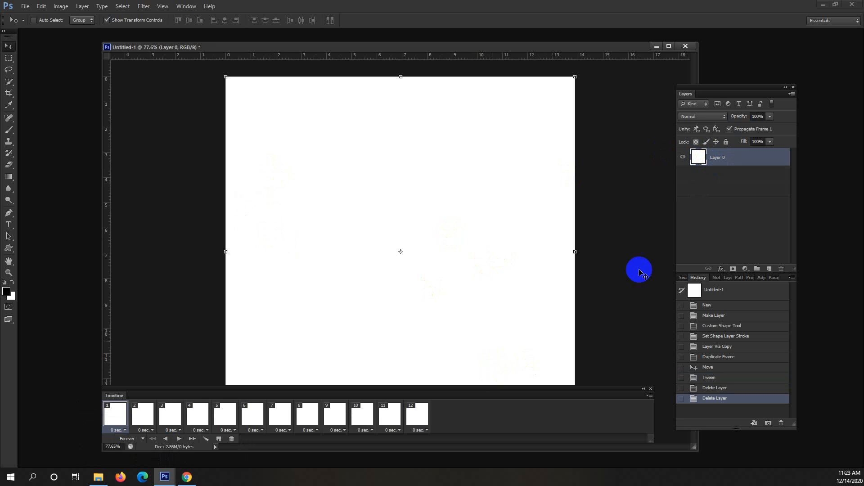
- Close the Timeline, shift the document window sideways, and reopen the Timeline along the lower edge of the document
{"action": "left_click", "coordinate": [643, 389]}
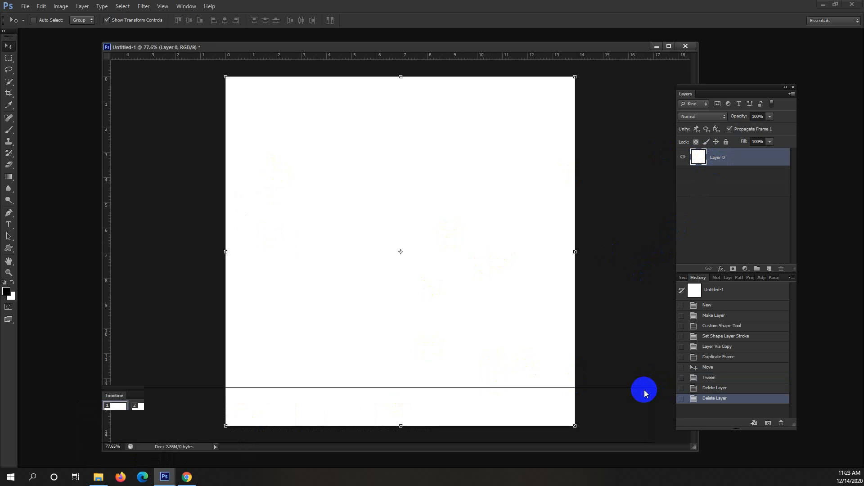
{"action": "left_click", "coordinate": [140, 390]}
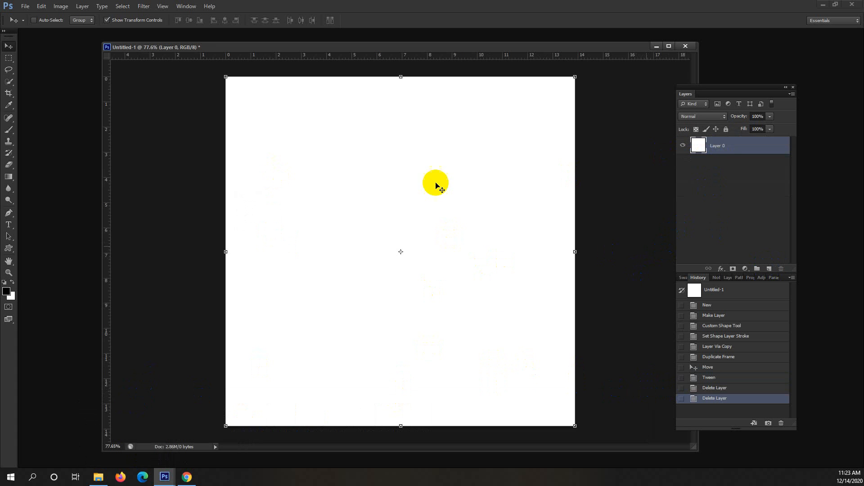
{"action": "left_click_drag", "start_coordinate": [286, 48], "coordinate": [227, 46]}
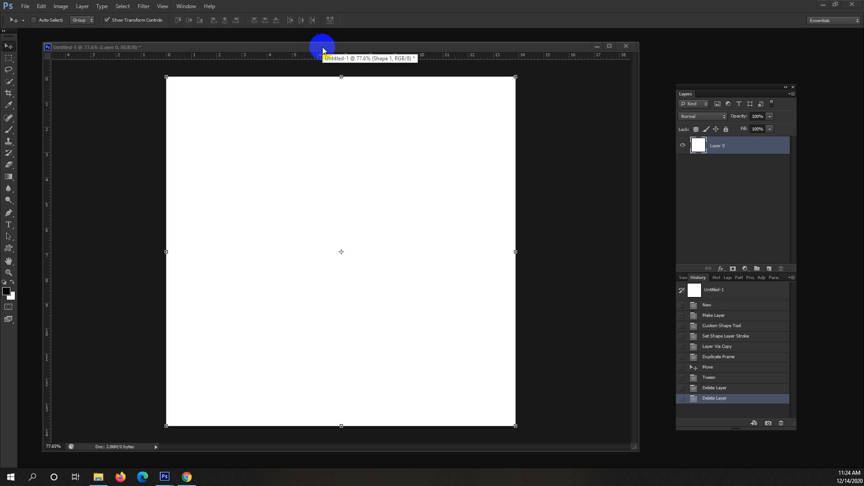
{"action": "left_click", "coordinate": [188, 9]}
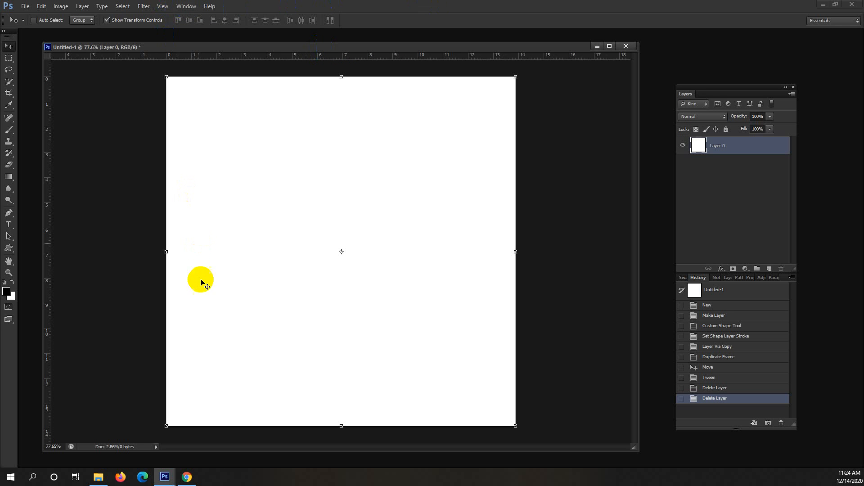
{"action": "left_click", "coordinate": [186, 6]}
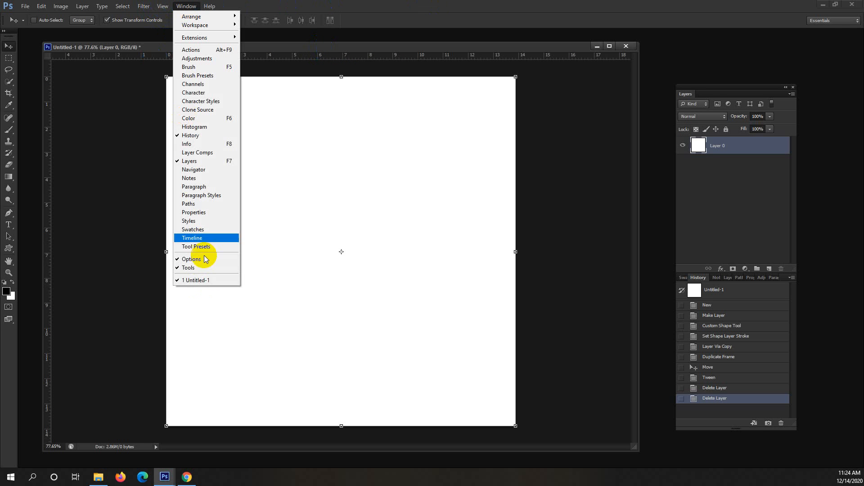
{"action": "left_click", "coordinate": [202, 239]}
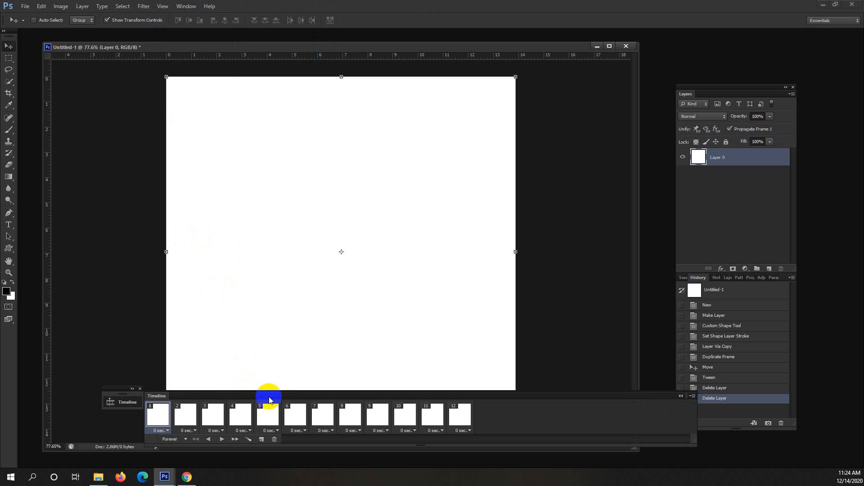
{"action": "left_click_drag", "start_coordinate": [270, 400], "coordinate": [179, 394]}
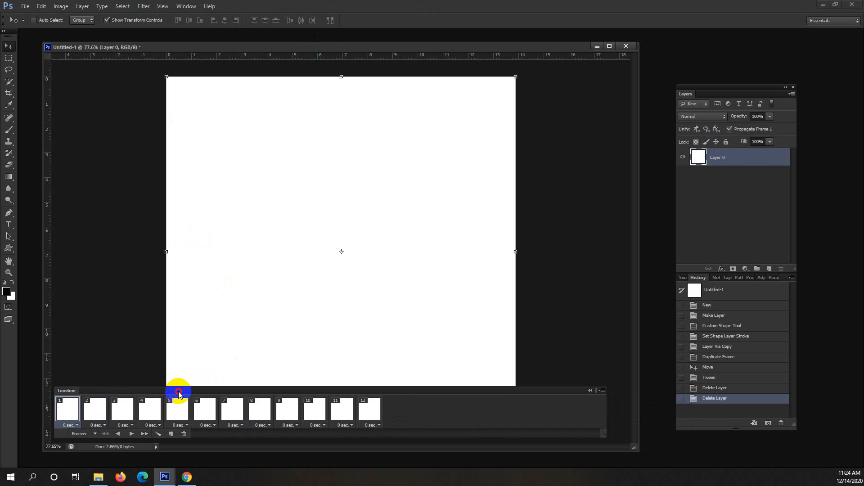
- Switch to the Google Meet call in Chrome and present the entire screen, sharing Screen 2
{"action": "left_click", "coordinate": [186, 475]}
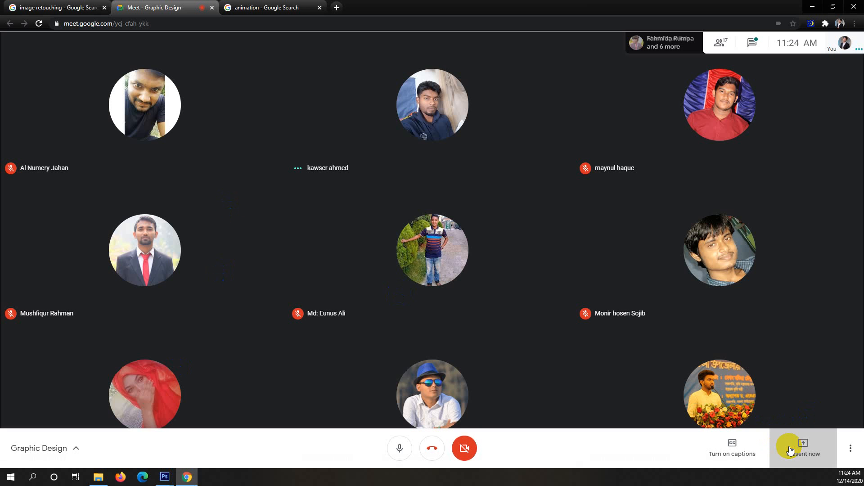
{"action": "left_click", "coordinate": [790, 451]}
{"action": "left_click", "coordinate": [787, 367]}
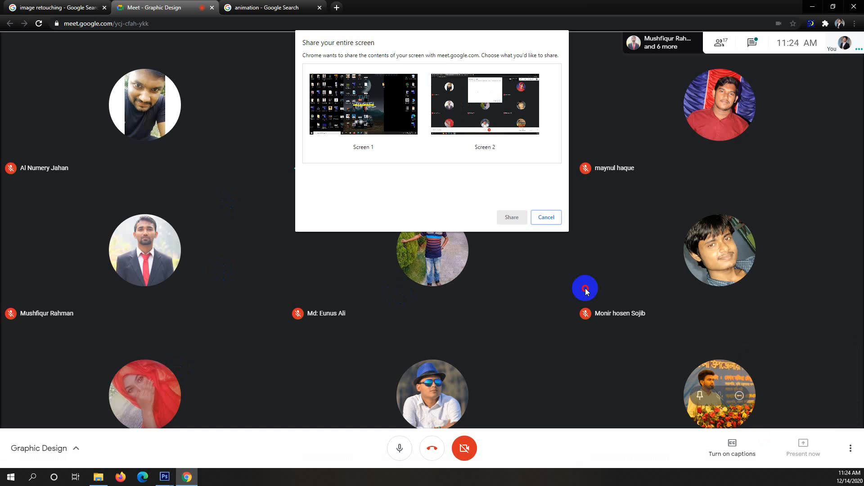
{"action": "left_click", "coordinate": [501, 118]}
{"action": "left_click", "coordinate": [516, 217]}
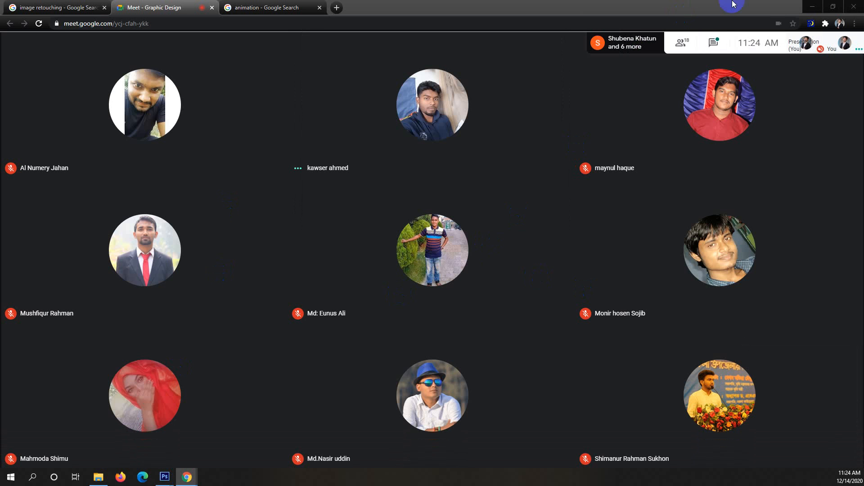
- Check the meeting chat and minimize Chrome to return to Photoshop
{"action": "left_click", "coordinate": [695, 41]}
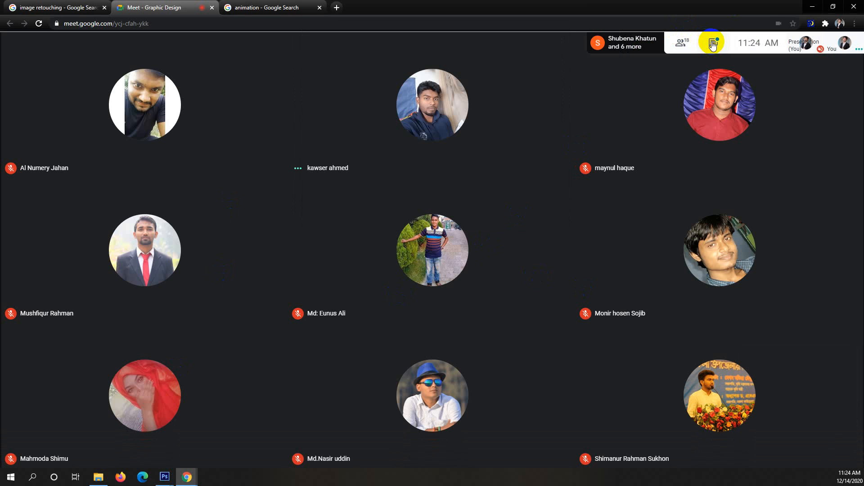
{"action": "left_click", "coordinate": [713, 44]}
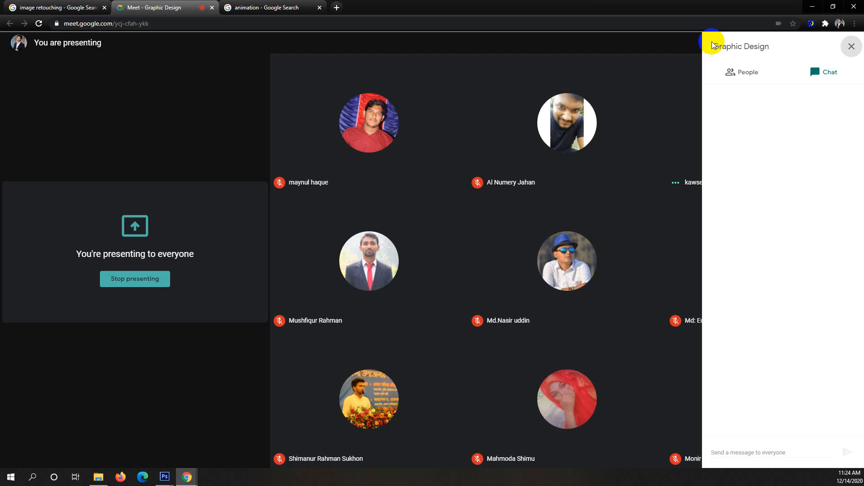
{"action": "left_click", "coordinate": [819, 7]}
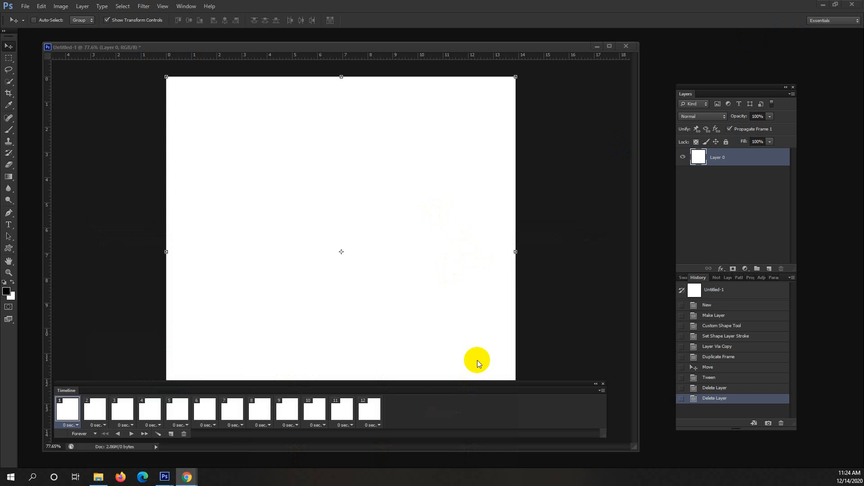
- Close the Timeline and display it again for the open document
{"action": "left_click", "coordinate": [603, 385]}
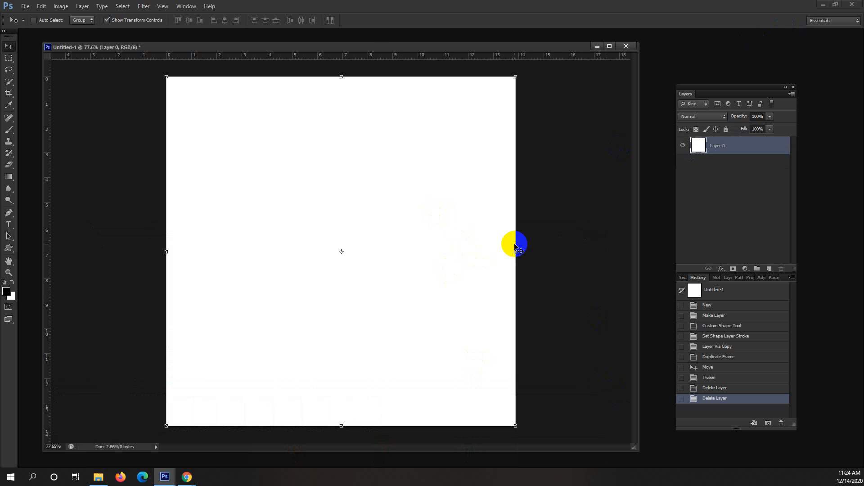
{"action": "left_click", "coordinate": [189, 7]}
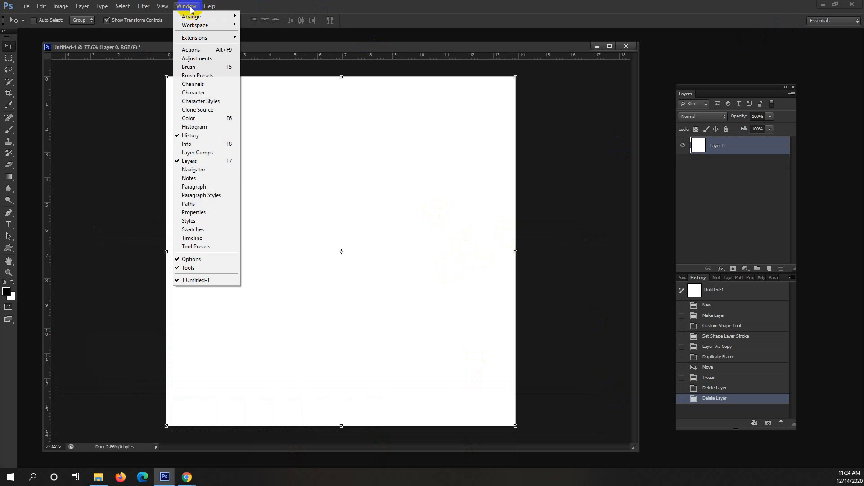
{"action": "left_click", "coordinate": [201, 237]}
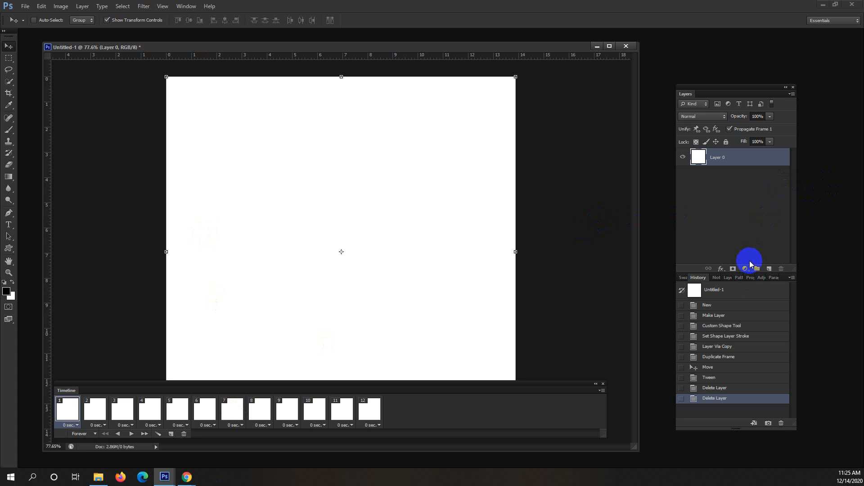
- Lengthen the Layers panel's layer list and move the floating panel group slightly up
{"action": "left_click_drag", "start_coordinate": [737, 273], "coordinate": [698, 390]}
{"action": "left_click", "coordinate": [85, 415]}
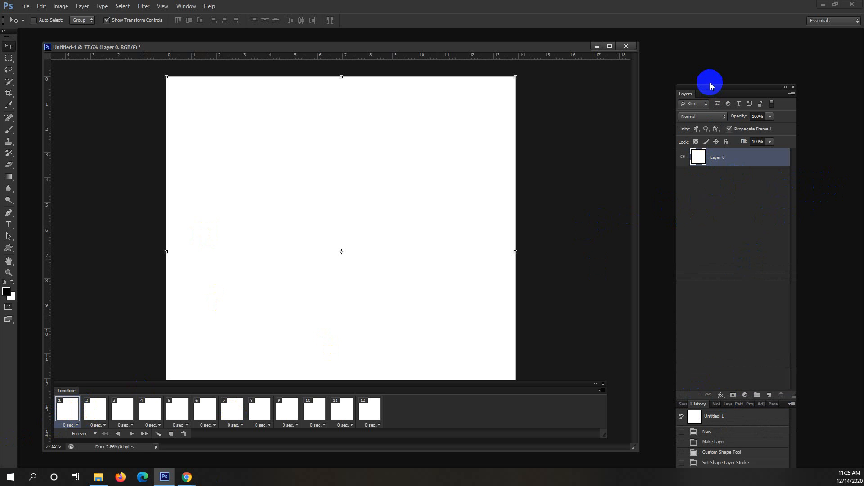
{"action": "left_click_drag", "start_coordinate": [711, 85], "coordinate": [713, 72]}
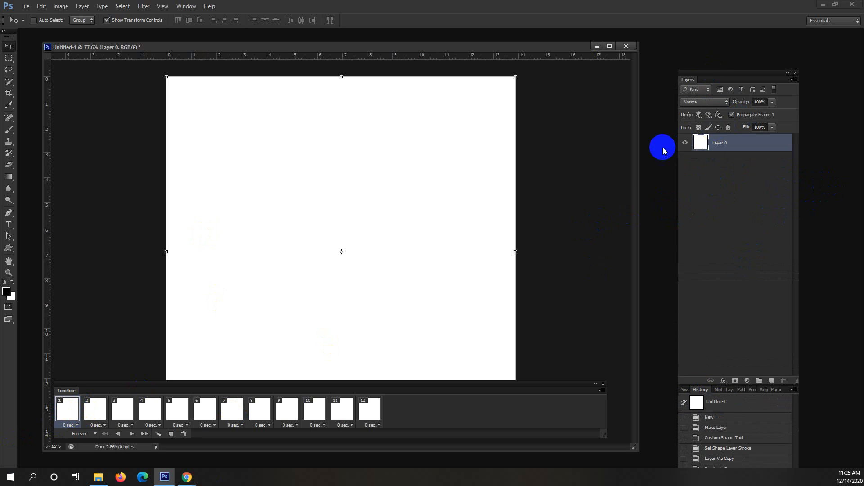
- Delete frames 2 to 12 from the Timeline so only the first frame is left
{"action": "left_click", "coordinate": [68, 418]}
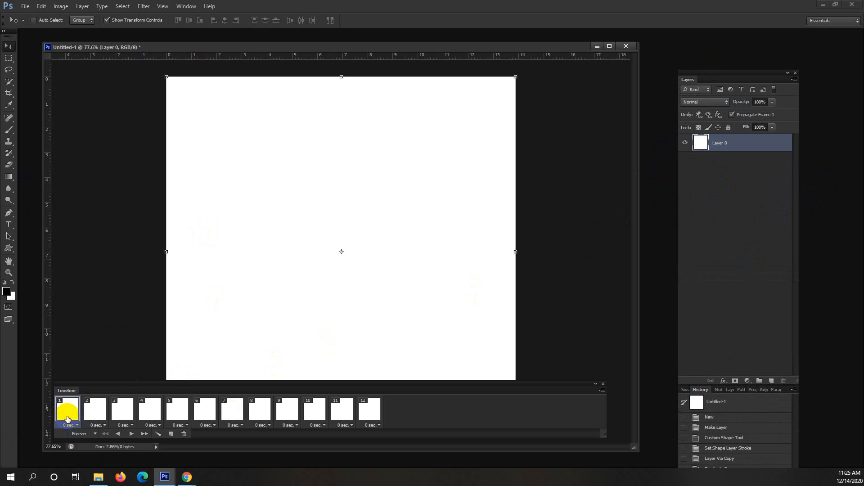
{"action": "left_click_drag", "start_coordinate": [68, 418], "coordinate": [355, 412]}
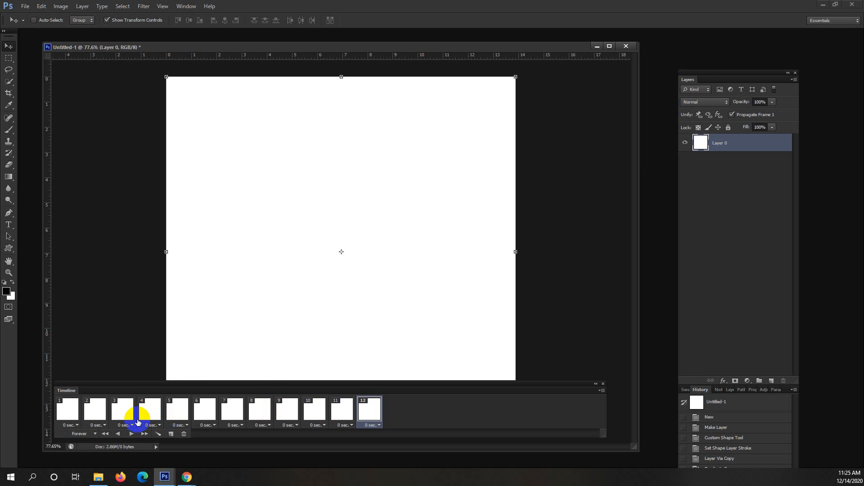
{"action": "left_click", "coordinate": [99, 414], "text": "shift"}
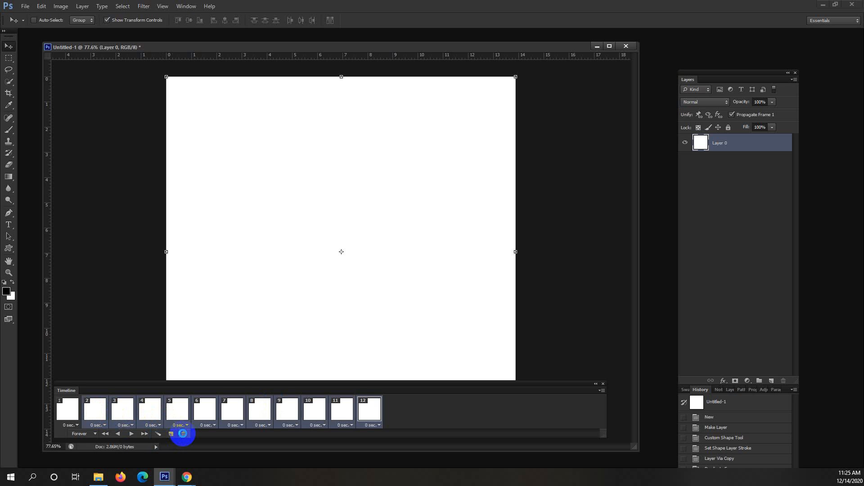
{"action": "left_click", "coordinate": [184, 434]}
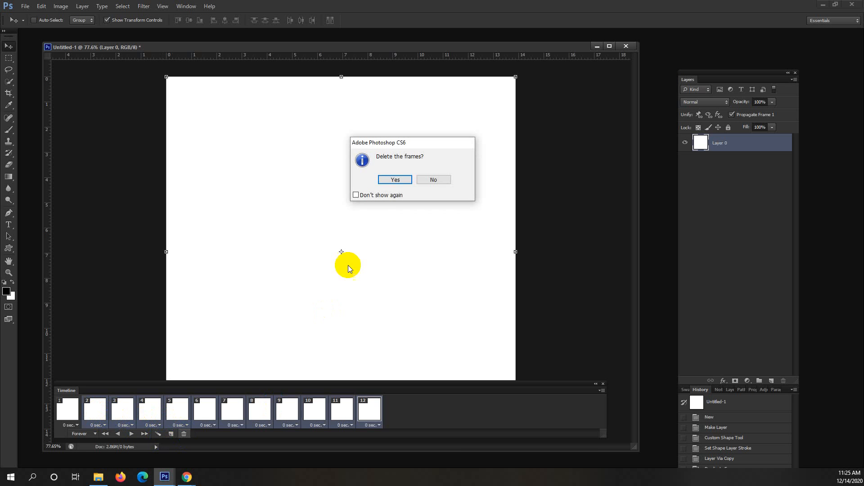
{"action": "left_click", "coordinate": [395, 179]}
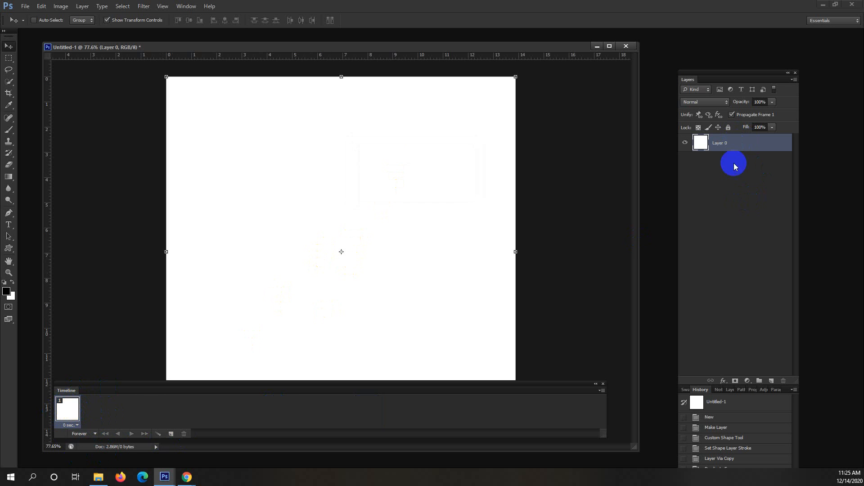
- Add a new empty layer above Layer 0
{"action": "left_click", "coordinate": [771, 381]}
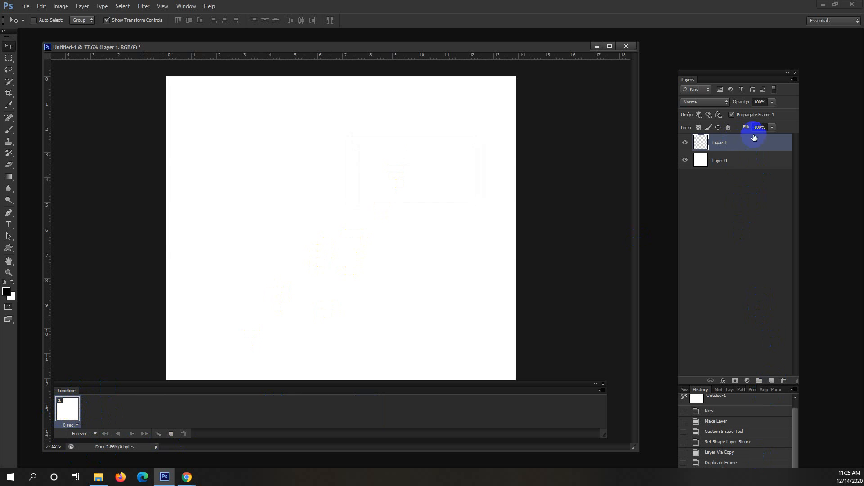
- Draw a flying bird custom shape about 91 by 77 px on Layer 1, near the canvas's left edge
{"action": "left_click", "coordinate": [701, 142]}
{"action": "left_click", "coordinate": [70, 408]}
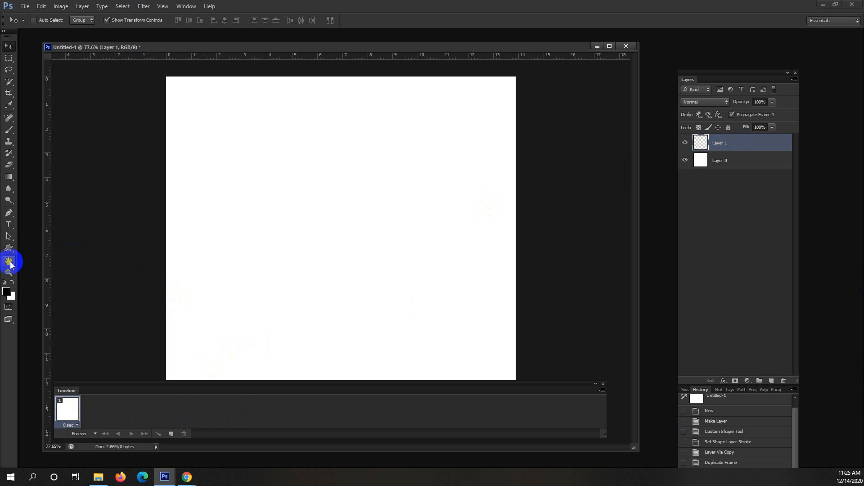
{"action": "left_click", "coordinate": [731, 141]}
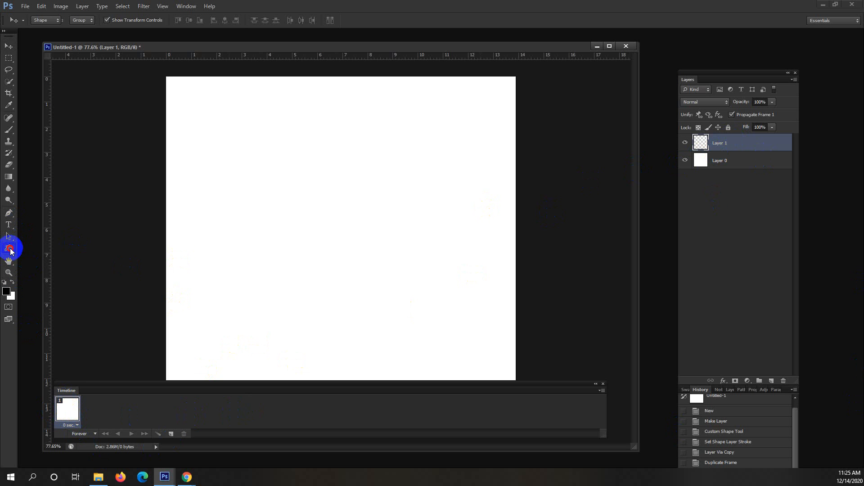
{"action": "left_click_drag", "start_coordinate": [10, 249], "coordinate": [61, 287]}
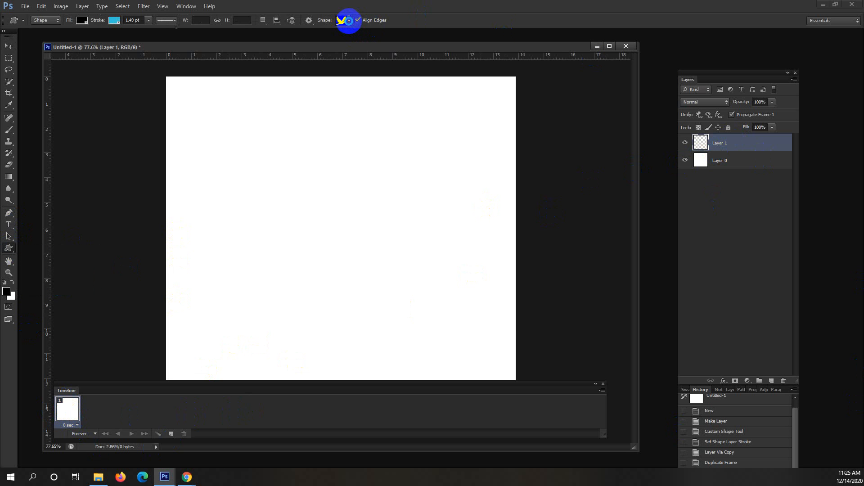
{"action": "left_click", "coordinate": [348, 21]}
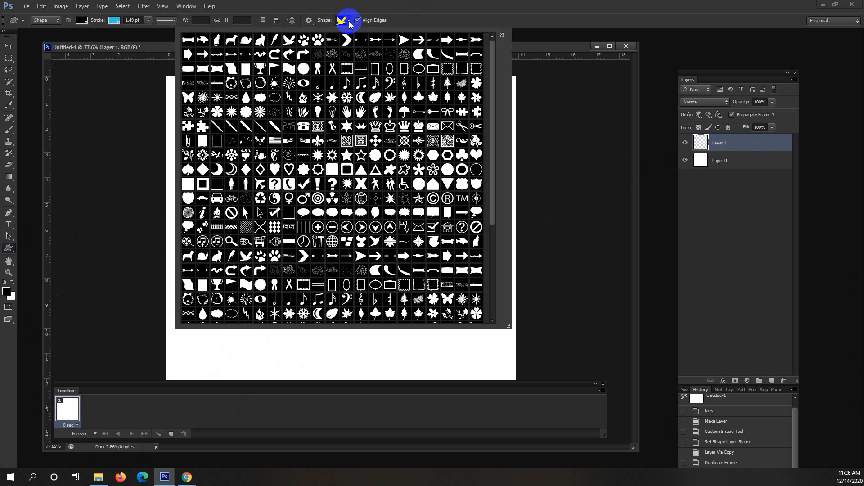
{"action": "left_click", "coordinate": [350, 23]}
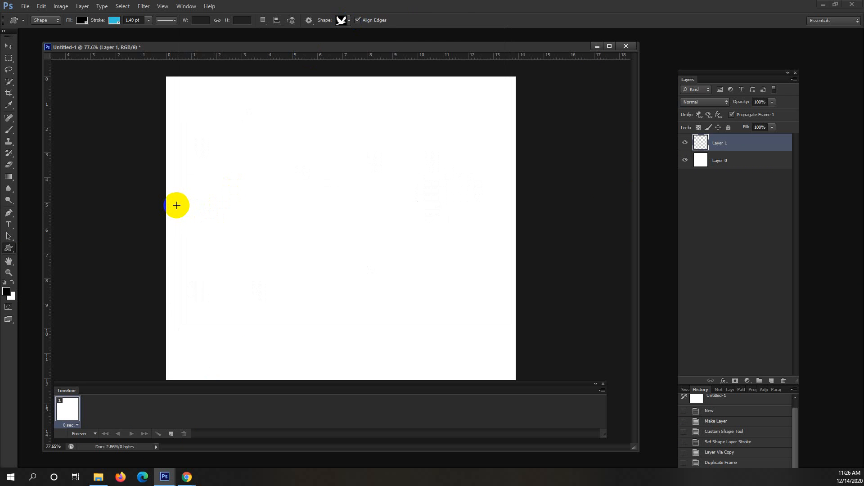
{"action": "left_click_drag", "start_coordinate": [177, 205], "coordinate": [219, 233]}
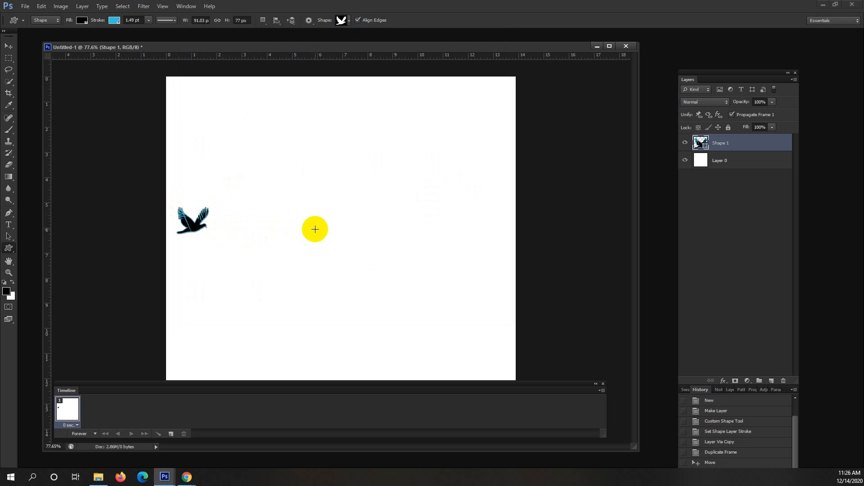
- Remove the stroke from the bird shape
{"action": "left_click", "coordinate": [114, 20]}
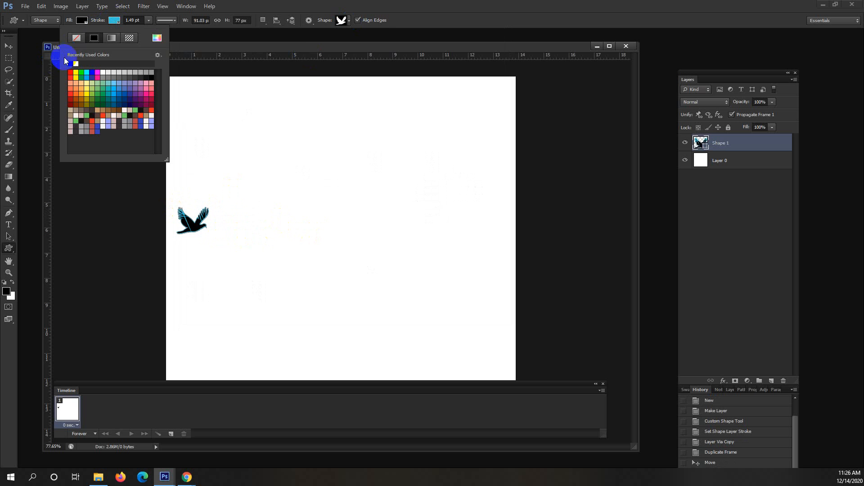
{"action": "left_click", "coordinate": [76, 37]}
{"action": "left_click", "coordinate": [236, 212]}
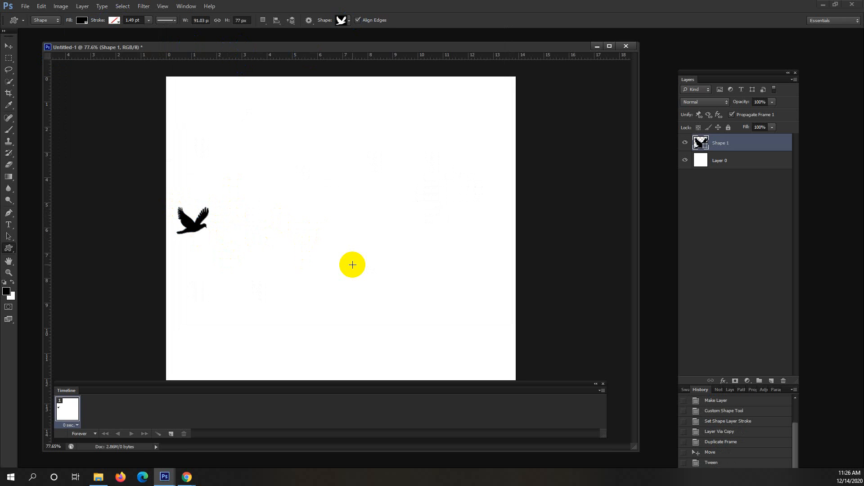
- Duplicate the animation frame and duplicate the Shape 1 layer with its default name
{"action": "left_click", "coordinate": [171, 434]}
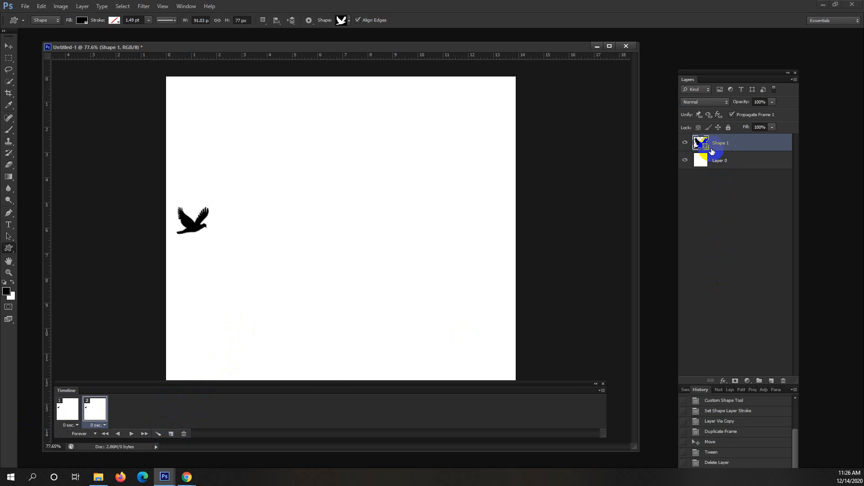
{"action": "right_click", "coordinate": [738, 147]}
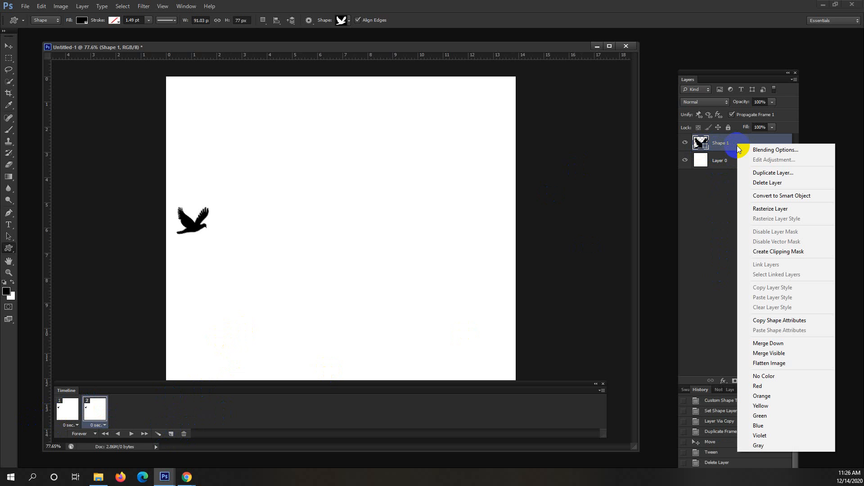
{"action": "left_click", "coordinate": [813, 172]}
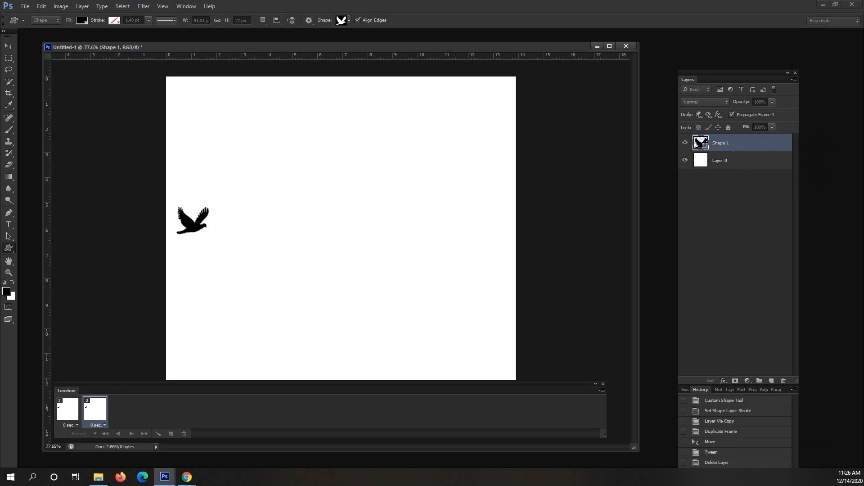
{"action": "key", "text": "Return"}
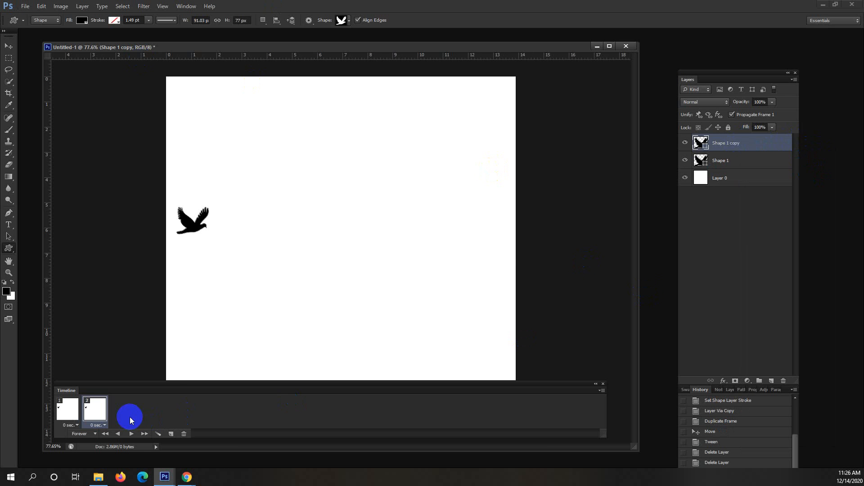
- In frame 2, move the Shape 1 copy bird straight across to the canvas's right side
{"action": "left_click", "coordinate": [70, 416]}
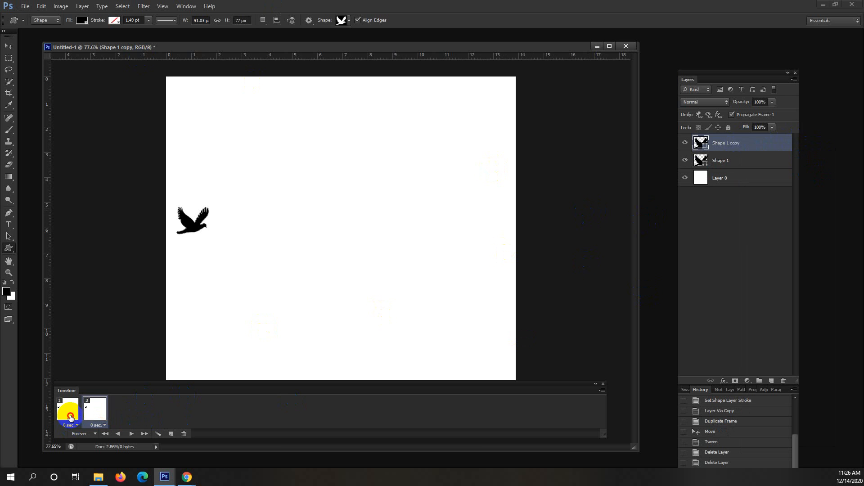
{"action": "left_click", "coordinate": [750, 165]}
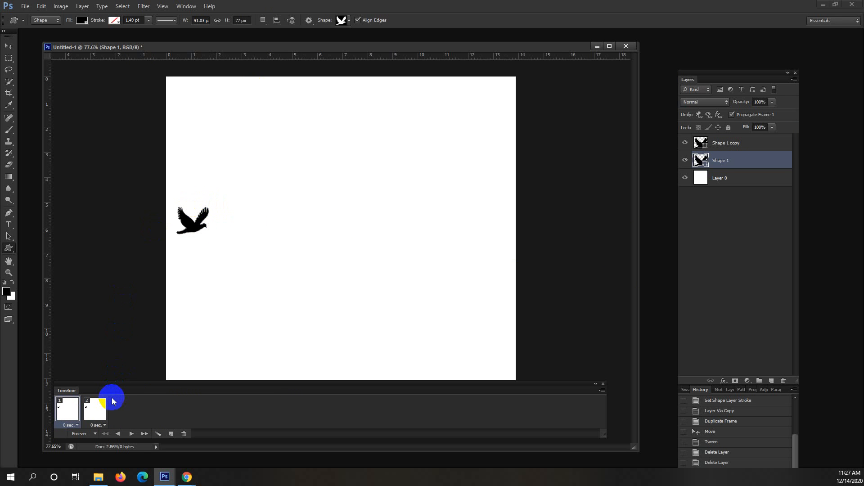
{"action": "left_click", "coordinate": [96, 407]}
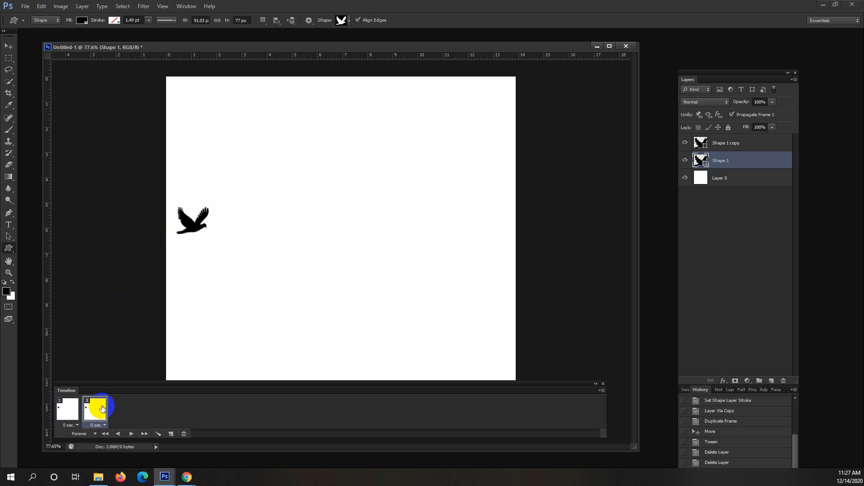
{"action": "left_click", "coordinate": [759, 143]}
{"action": "left_click", "coordinate": [9, 45]}
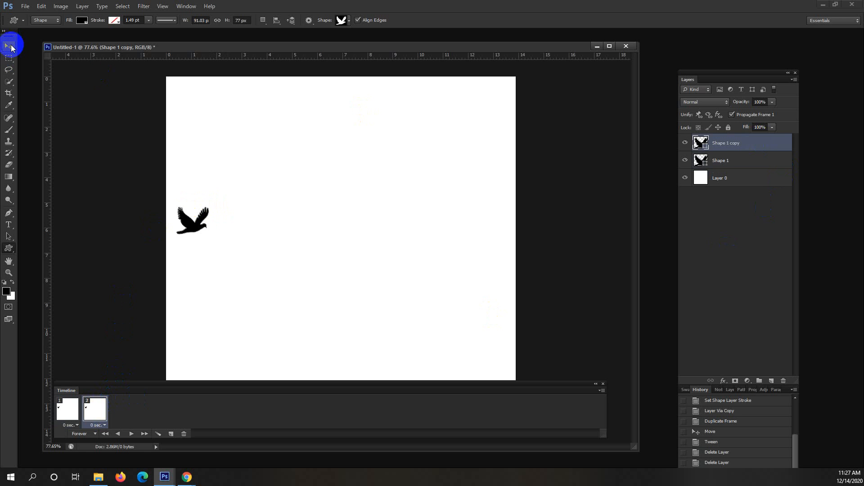
{"action": "left_click_drag", "start_coordinate": [221, 211], "coordinate": [490, 228]}
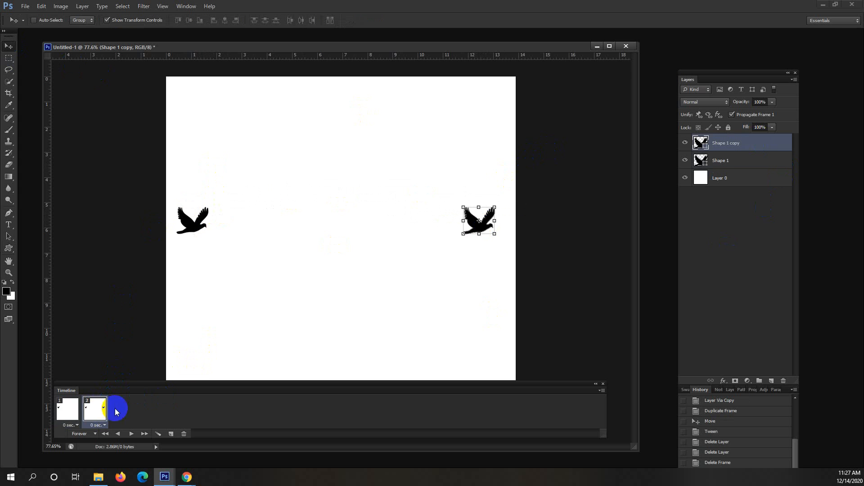
- Compare the bird positions in frames 1 and 2 using the Shape 1 and Shape 1 copy layers
{"action": "left_click", "coordinate": [68, 411]}
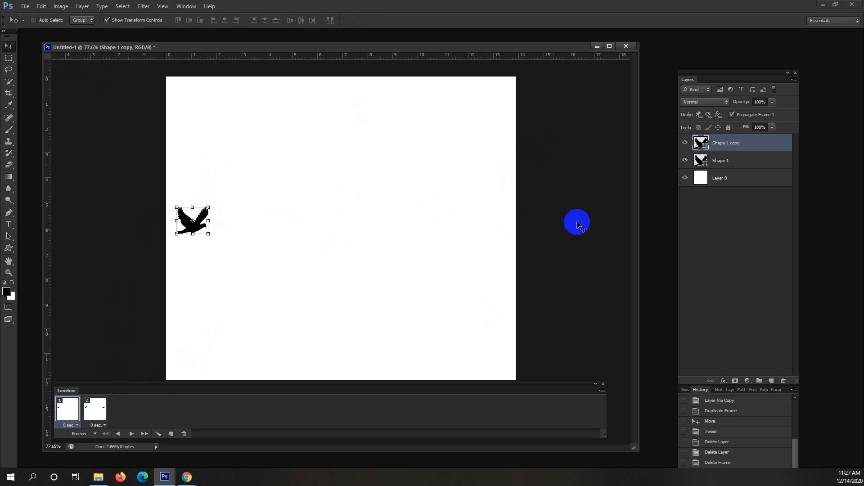
{"action": "left_click", "coordinate": [755, 167]}
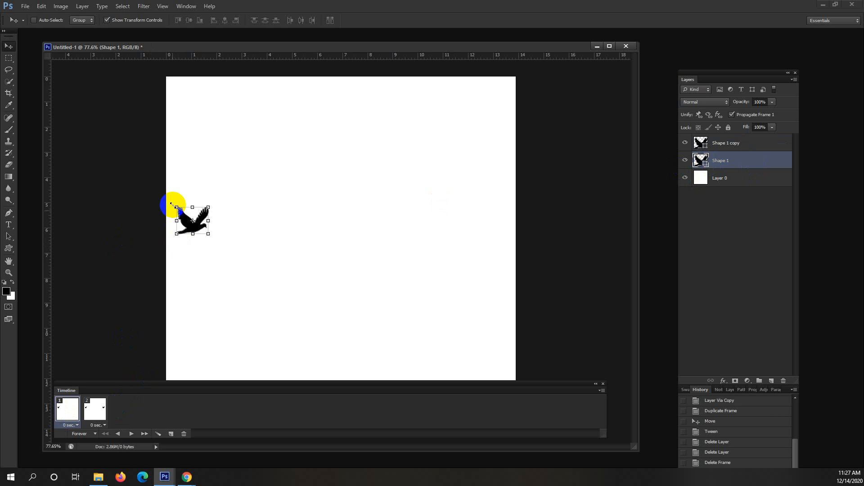
{"action": "left_click", "coordinate": [95, 419]}
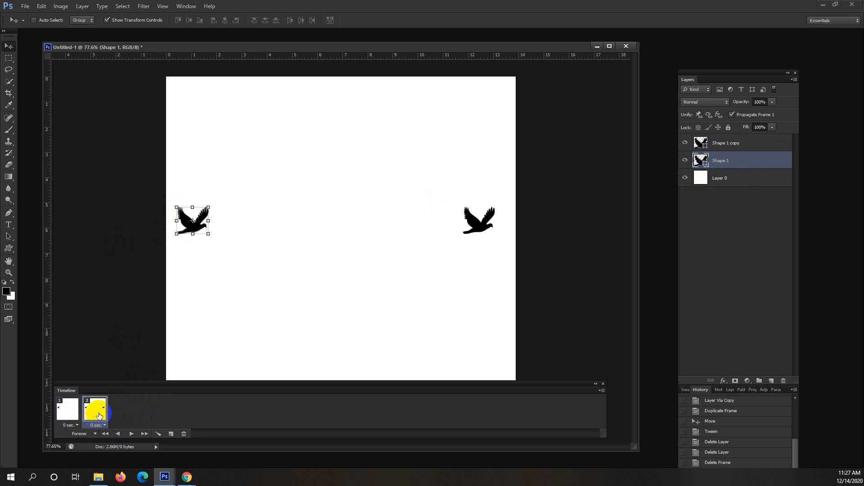
{"action": "left_click", "coordinate": [768, 147]}
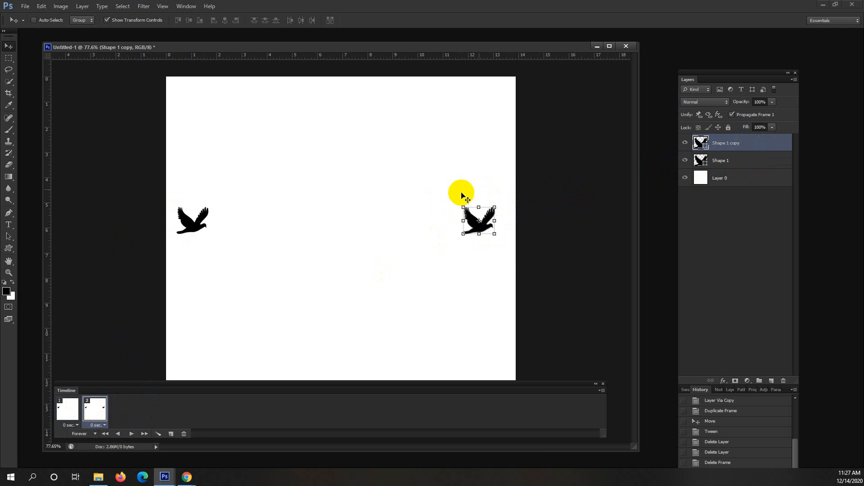
{"action": "left_click", "coordinate": [67, 408]}
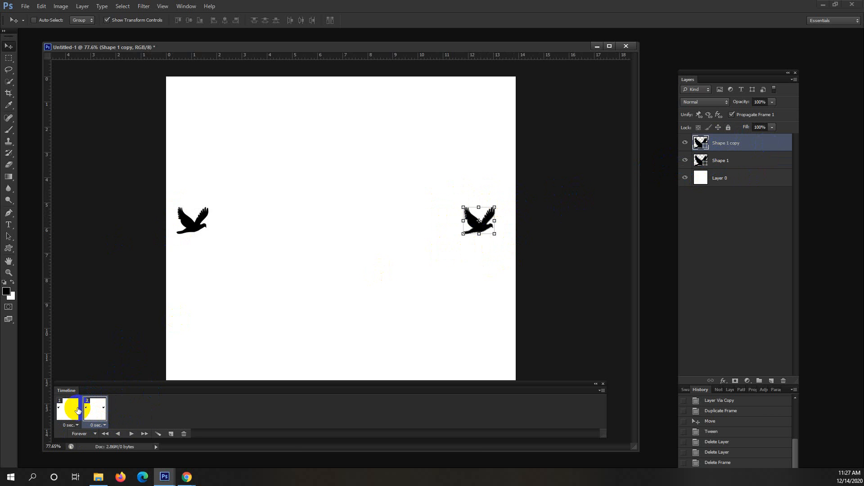
{"action": "left_click", "coordinate": [742, 161]}
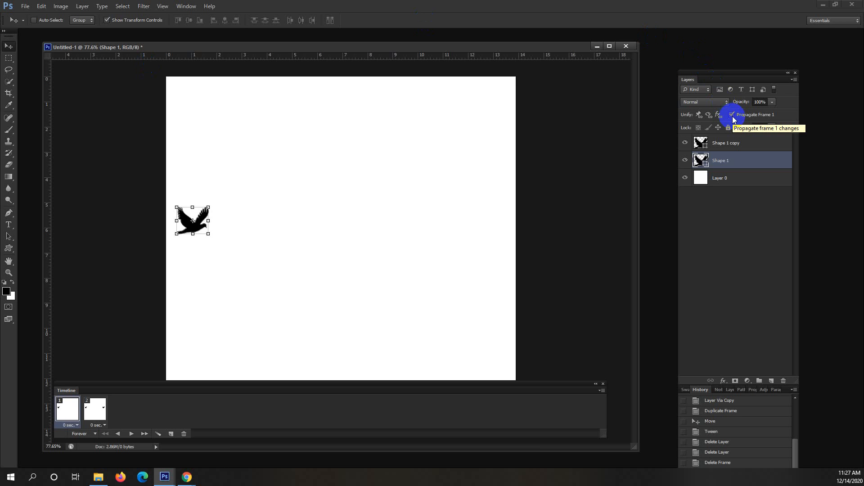
{"action": "left_click", "coordinate": [180, 216]}
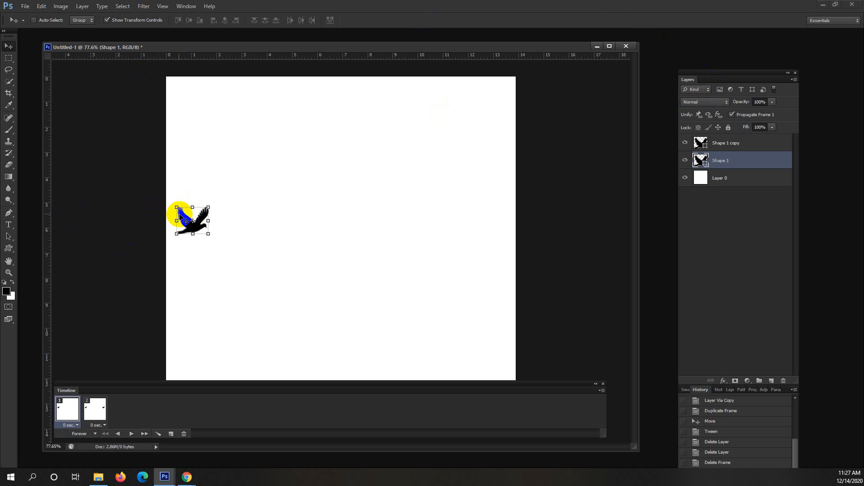
- Nudge the Shape 1 copy bird in frame 2 slightly closer to the canvas's right edge
{"action": "left_click", "coordinate": [729, 143]}
{"action": "left_click", "coordinate": [95, 408]}
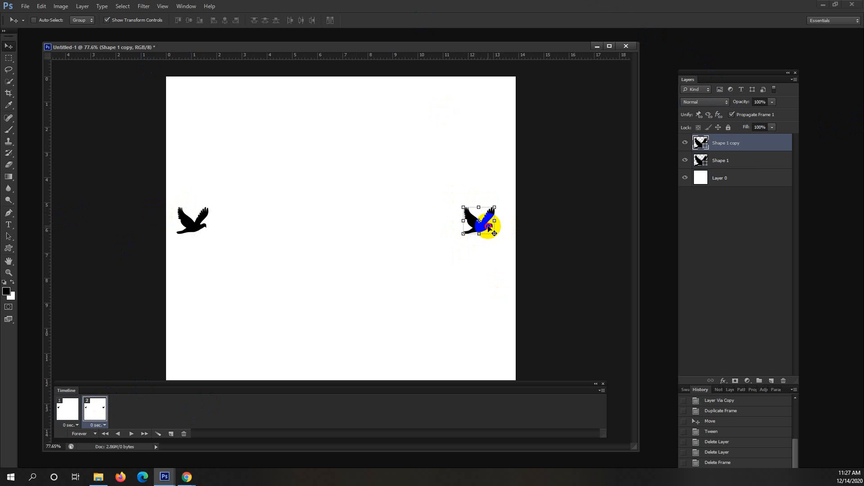
{"action": "left_click_drag", "start_coordinate": [491, 228], "coordinate": [491, 228]}
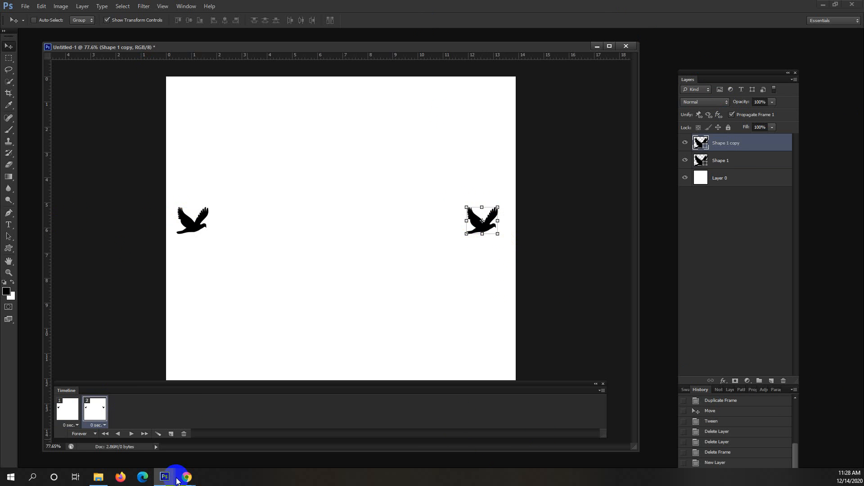
- Tween frames 1 and 2 with 10 added frames, using all layers with position, opacity and effects
{"action": "left_click", "coordinate": [68, 408]}
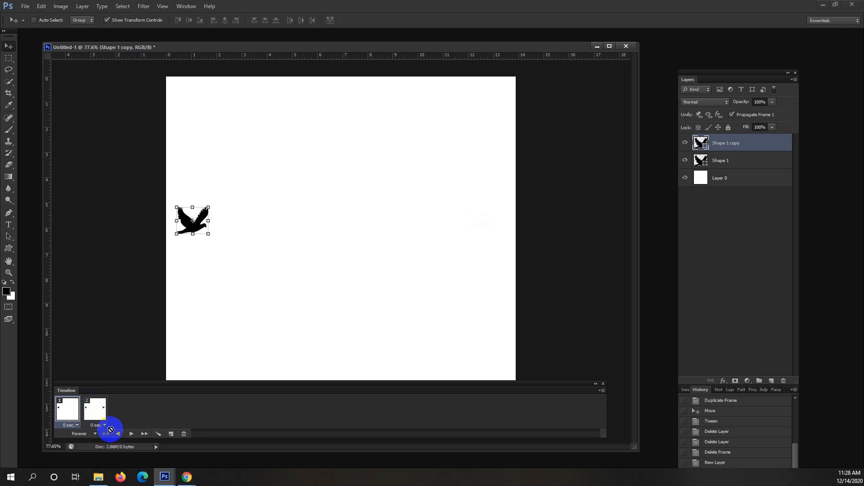
{"action": "left_click", "coordinate": [95, 418], "text": "shift"}
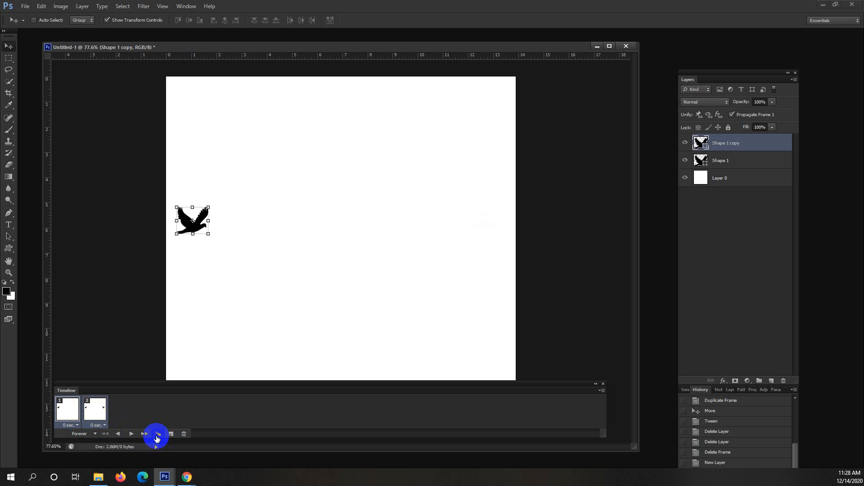
{"action": "left_click", "coordinate": [157, 435]}
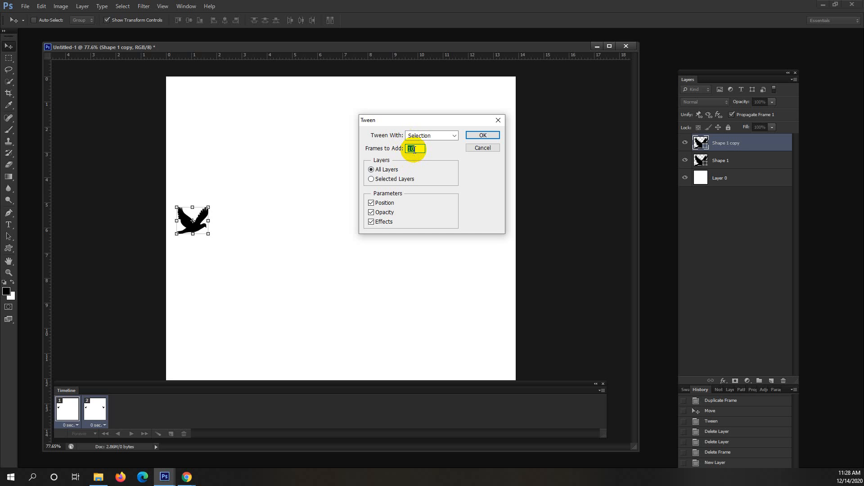
{"action": "left_click", "coordinate": [468, 137]}
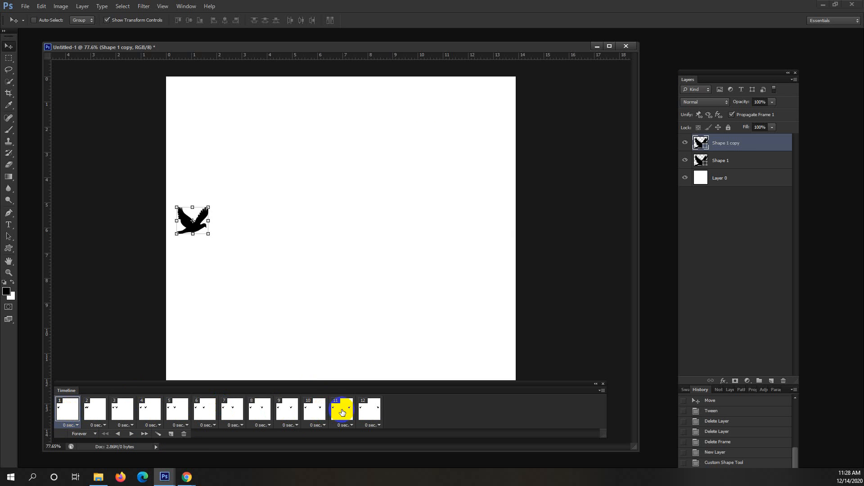
- Select all 12 frames, play the bird animation and stop it
{"action": "left_click", "coordinate": [367, 413], "text": "shift"}
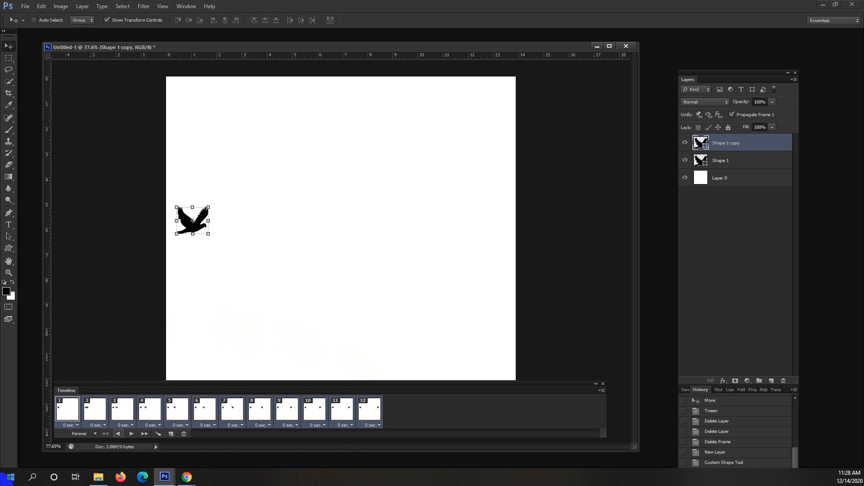
{"action": "left_click", "coordinate": [128, 434]}
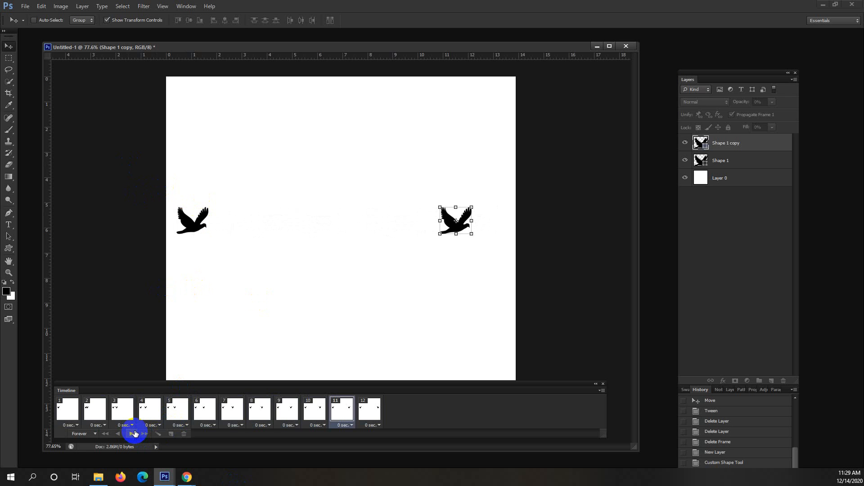
{"action": "left_click", "coordinate": [133, 434]}
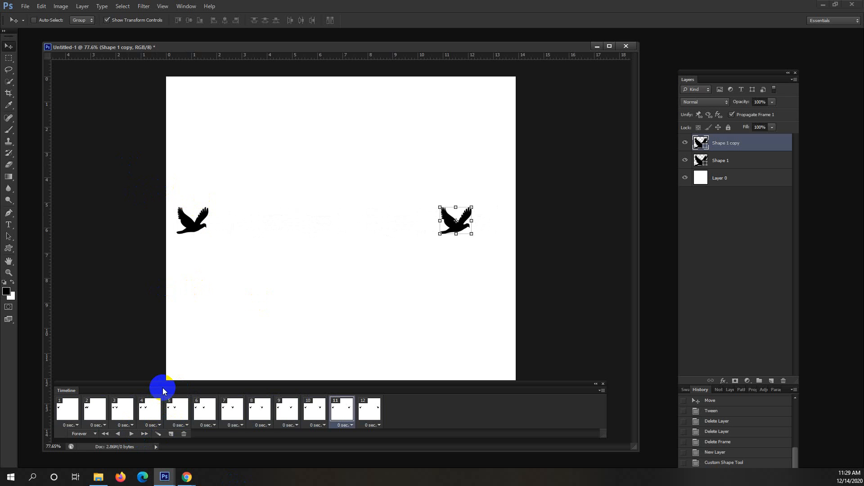
- Undo the tween and return to frame 1
{"action": "key", "text": "ctrl+z"}
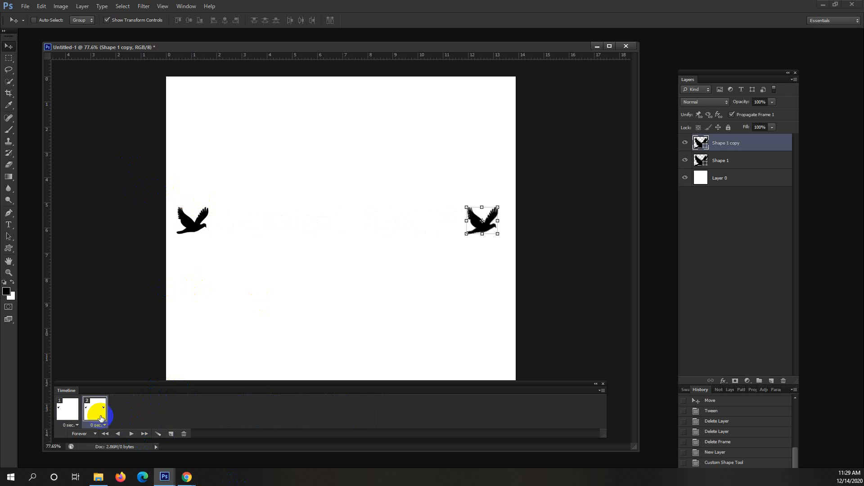
{"action": "left_click", "coordinate": [71, 413]}
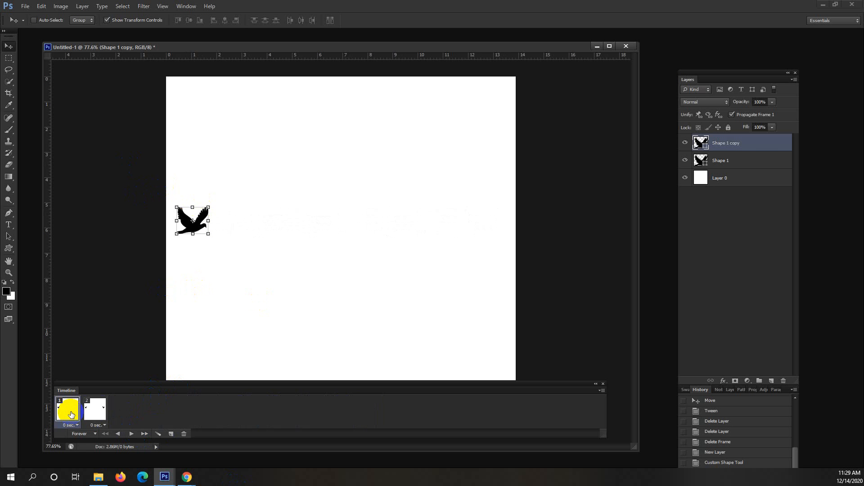
- Hide the Shape 1 layer in frame 2 so only the Shape 1 copy bird is shown there
{"action": "left_click", "coordinate": [752, 157]}
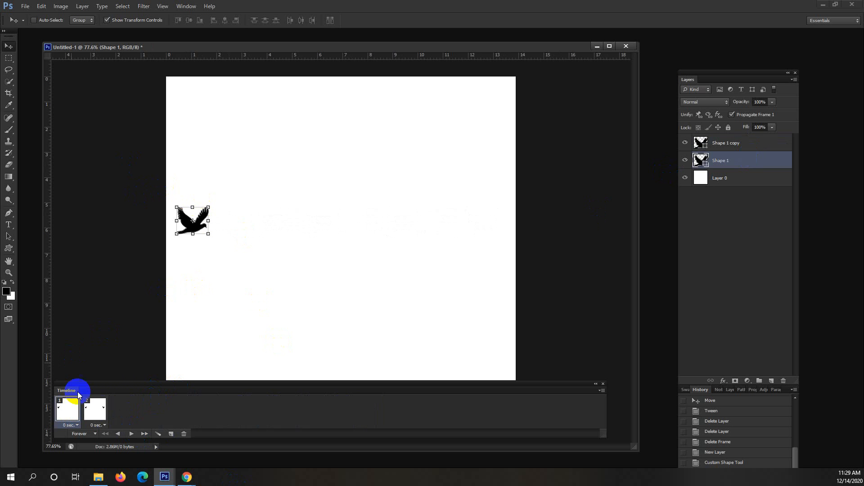
{"action": "left_click", "coordinate": [95, 410]}
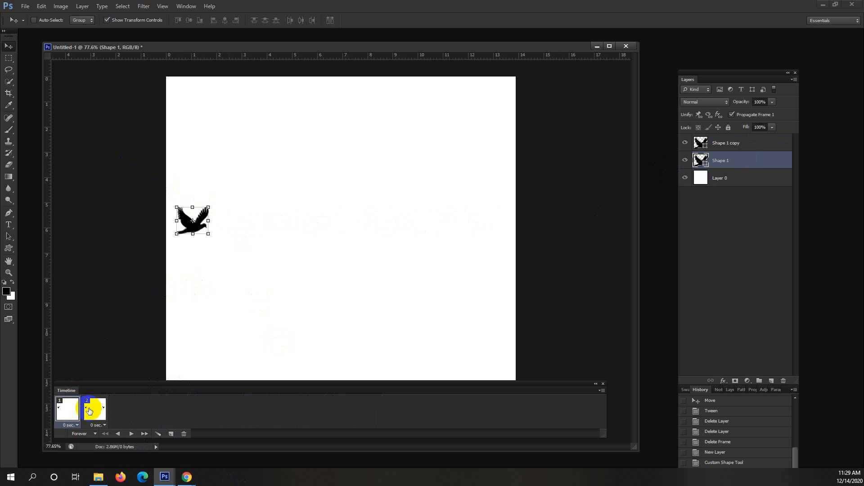
{"action": "left_click", "coordinate": [749, 142]}
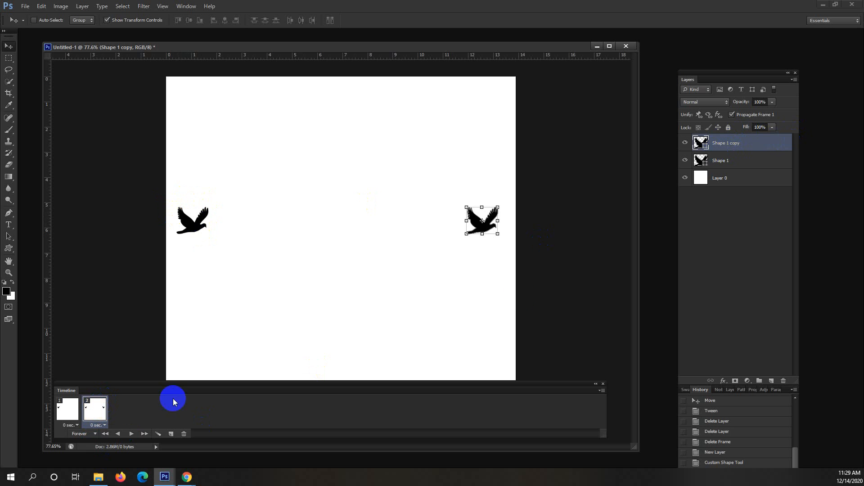
{"action": "left_click", "coordinate": [687, 162]}
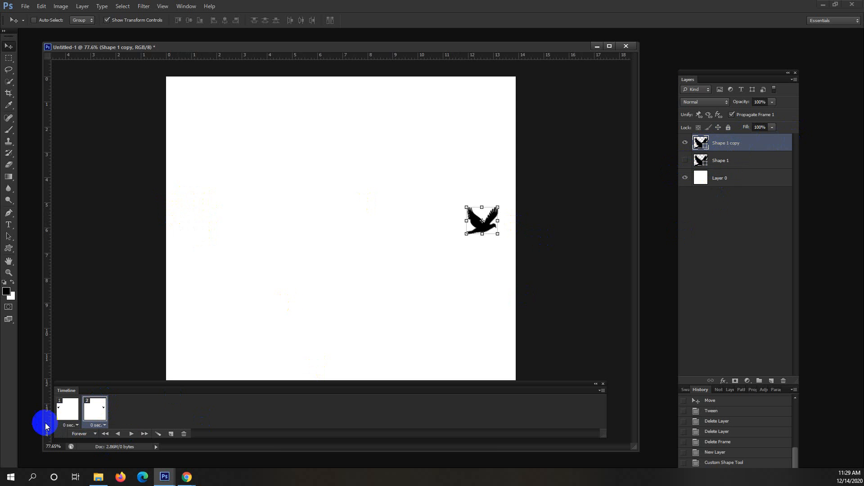
- Hide Shape 1 copy in frame 1, show only that layer's bird in frame 2, and compare the two frames
{"action": "left_click", "coordinate": [63, 415]}
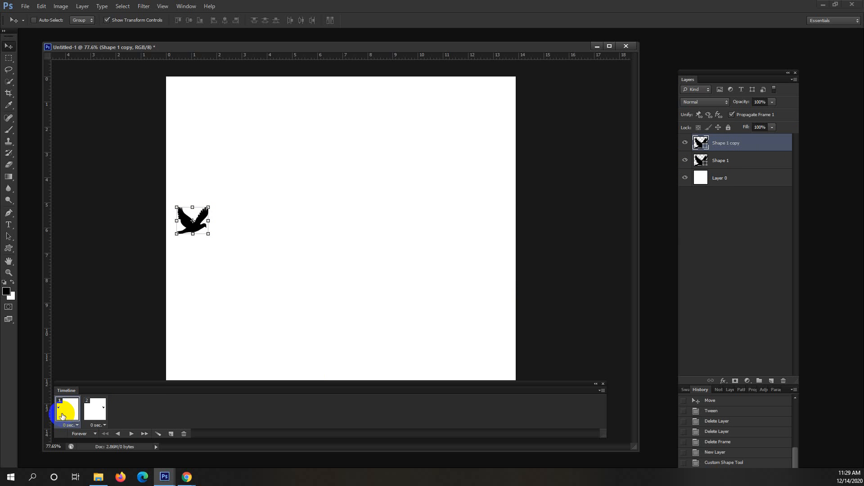
{"action": "left_click", "coordinate": [685, 141]}
{"action": "key", "text": "alt+bracketleft"}
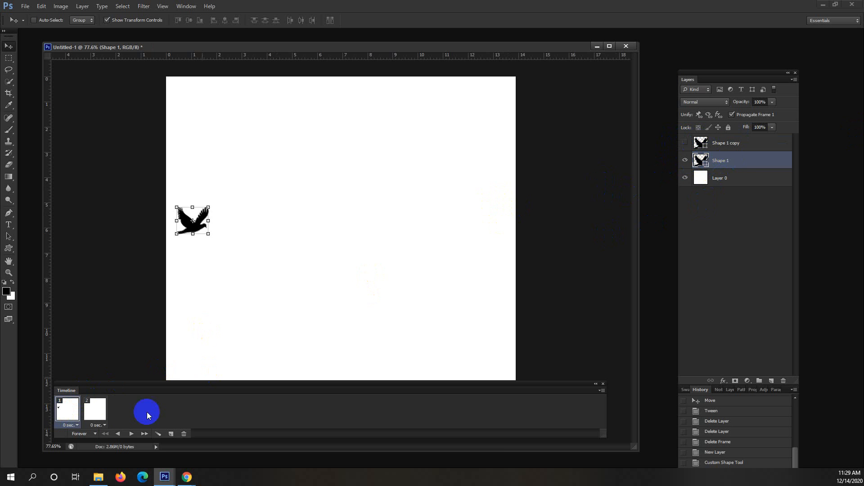
{"action": "left_click", "coordinate": [95, 409]}
{"action": "left_click", "coordinate": [685, 160]}
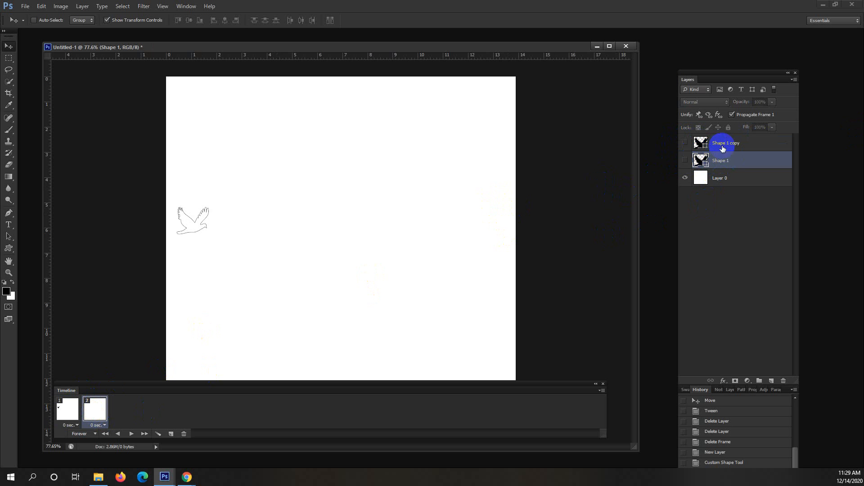
{"action": "left_click", "coordinate": [692, 143]}
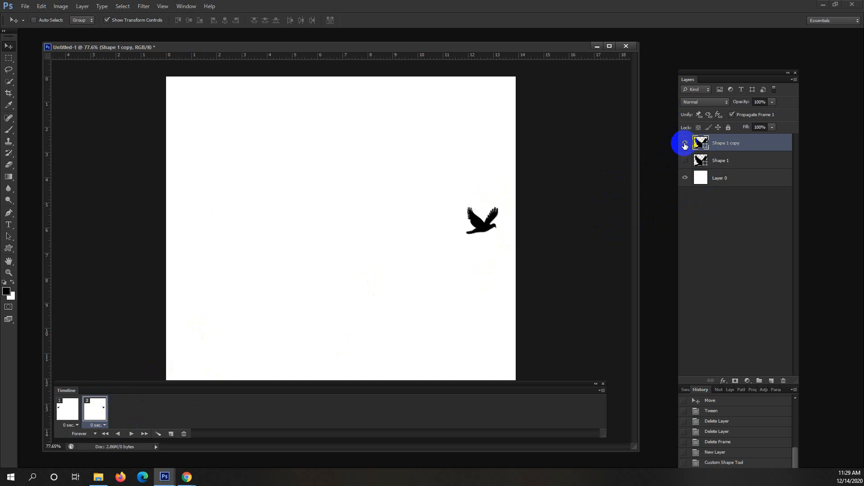
{"action": "left_click", "coordinate": [68, 409]}
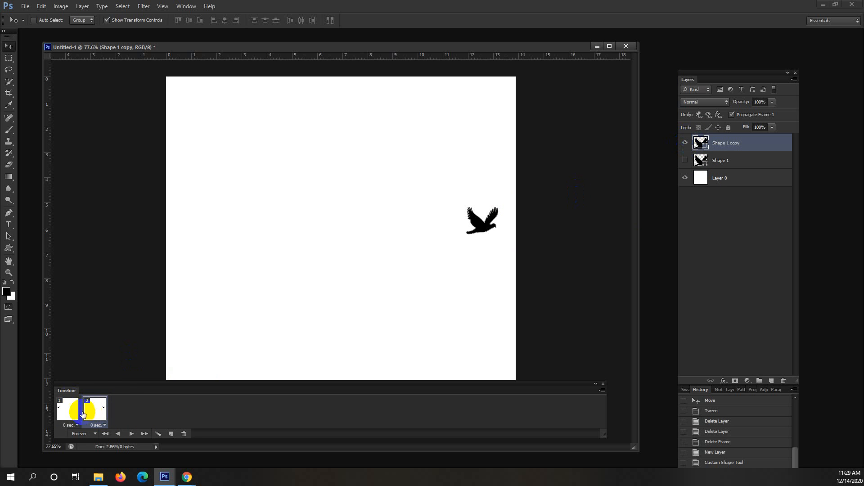
{"action": "left_click", "coordinate": [727, 161]}
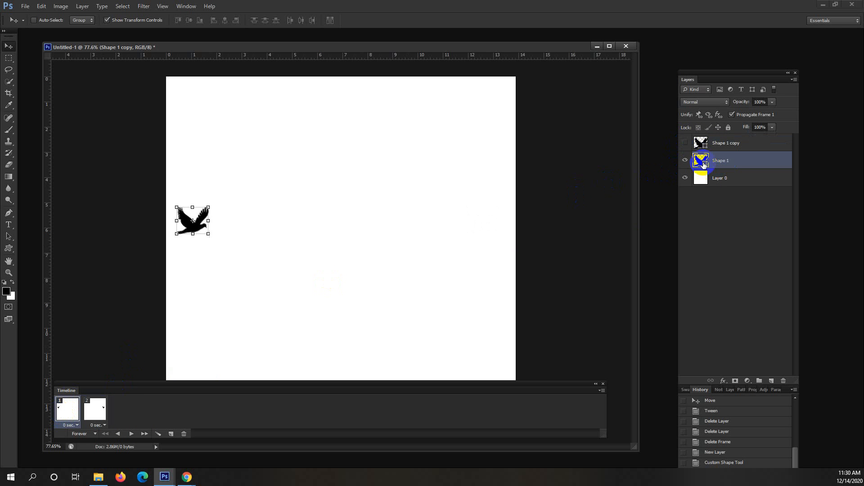
{"action": "left_click", "coordinate": [94, 408]}
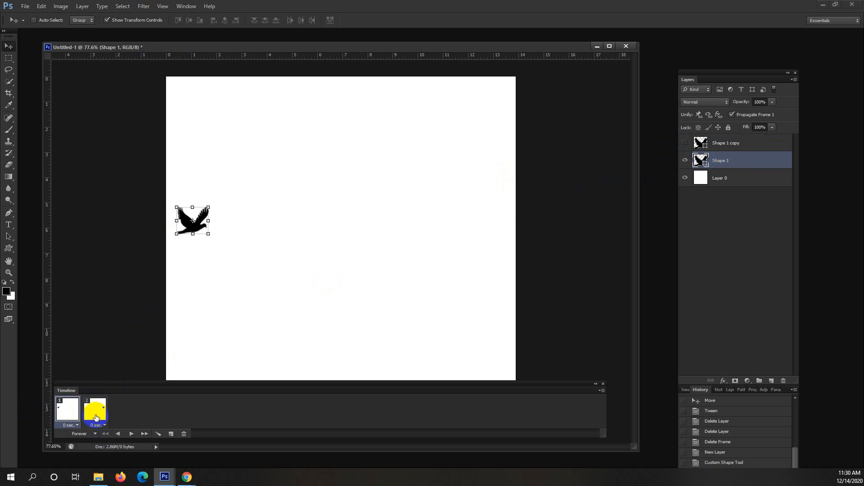
{"action": "left_click", "coordinate": [692, 143]}
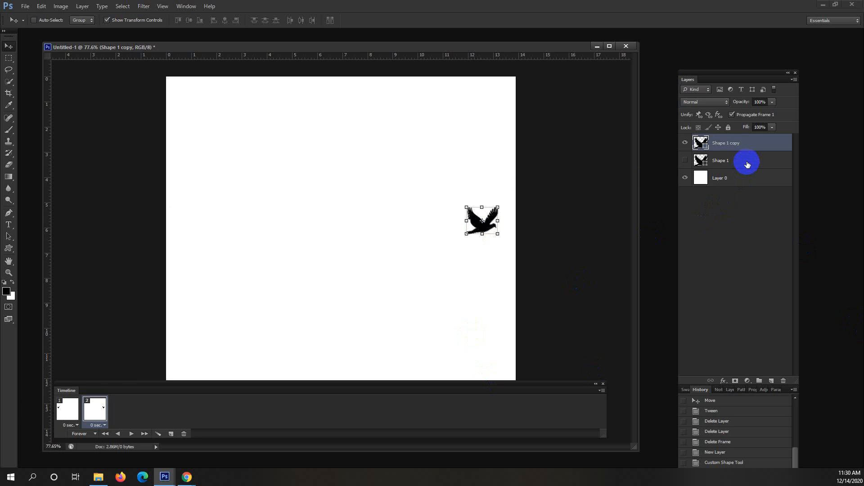
- Delete both bird shape layers and remove frame 2 from the animation
{"action": "key", "text": "Delete"}
{"action": "key", "text": "Delete"}
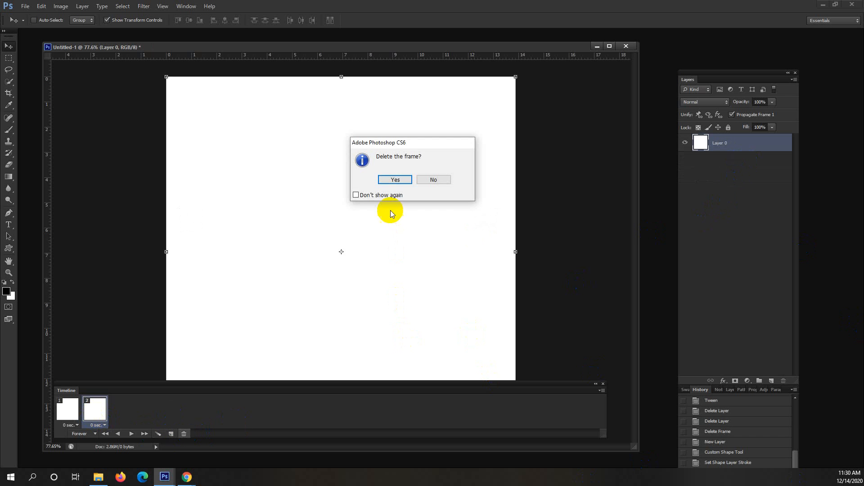
{"action": "left_click", "coordinate": [393, 180]}
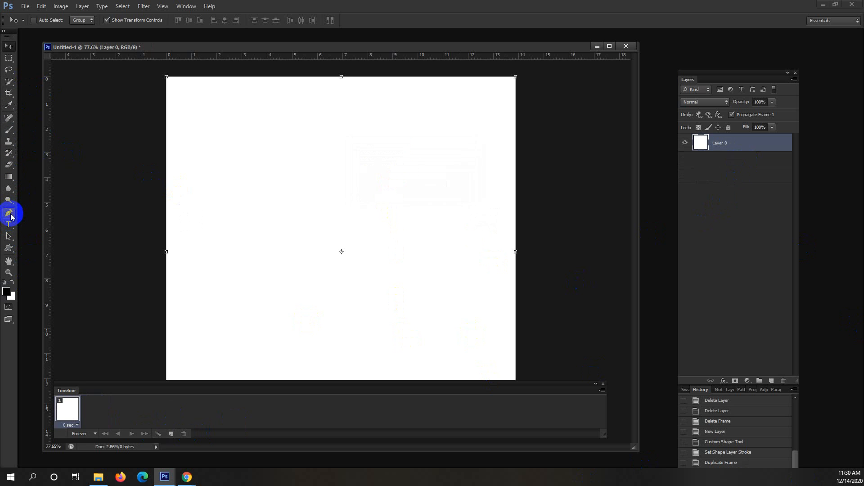
- Draw a black bird custom shape about 87 by 74 px without stroke on a new layer near the canvas's left edge
{"action": "left_click", "coordinate": [9, 248]}
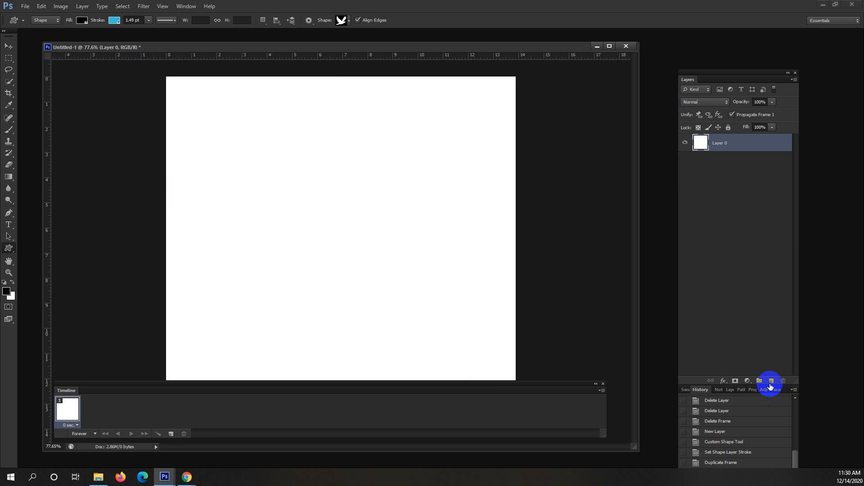
{"action": "left_click", "coordinate": [770, 385]}
{"action": "left_click", "coordinate": [63, 411]}
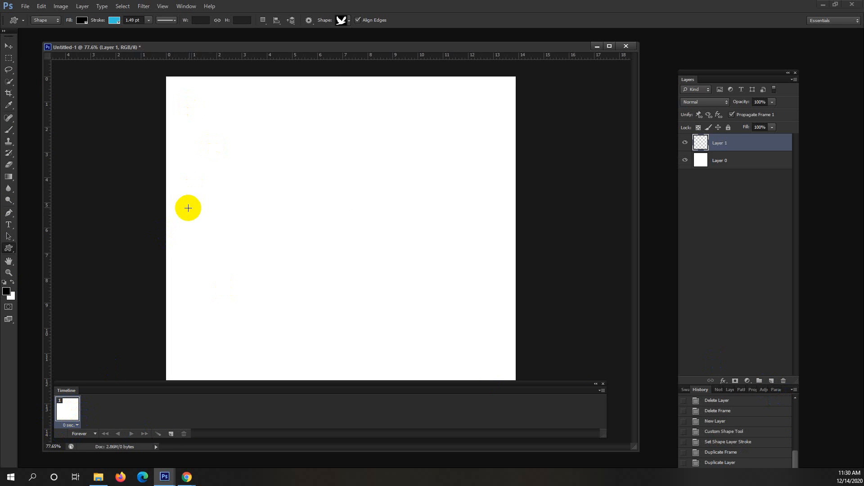
{"action": "mouse_move", "coordinate": [184, 209]}
{"action": "left_mouse_down"}
{"action": "mouse_move", "coordinate": [228, 248]}
{"action": "mouse_move", "coordinate": [210, 225]}
{"action": "mouse_move", "coordinate": [219, 236]}
{"action": "left_mouse_up"}
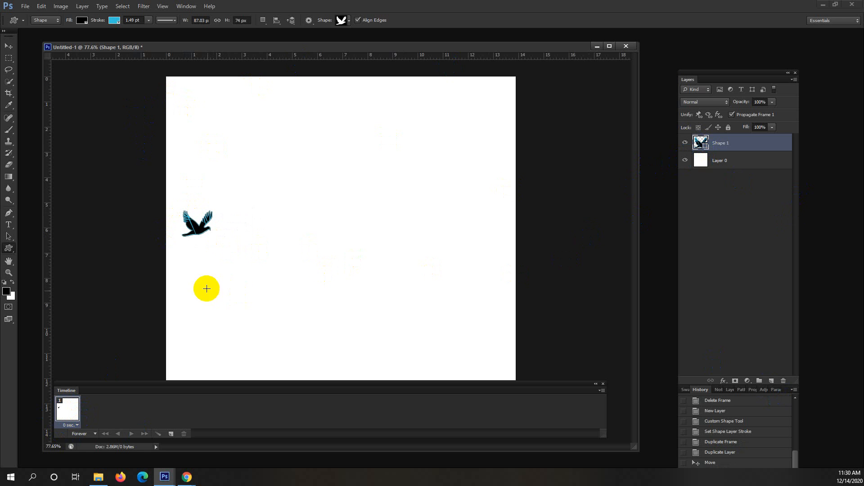
{"action": "left_click", "coordinate": [115, 21]}
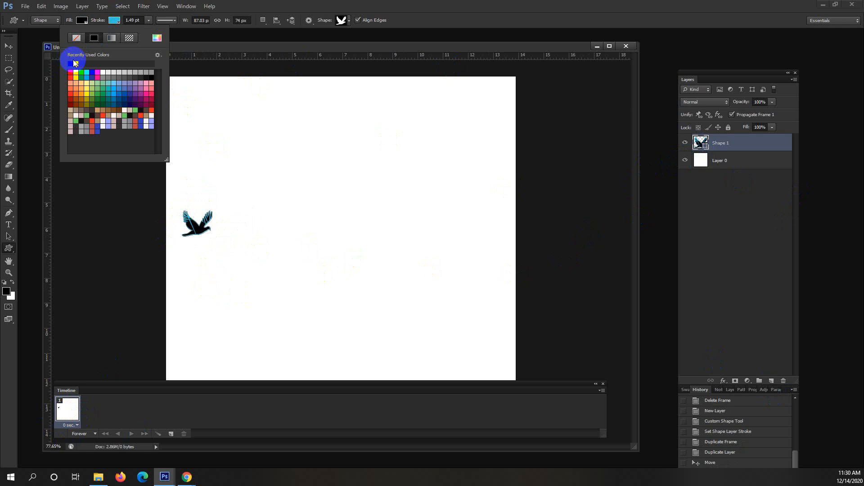
{"action": "left_click", "coordinate": [76, 37]}
- Duplicate frame 1 to add a second frame, and duplicate the Shape 1 layer with its default name
{"action": "left_click", "coordinate": [65, 415]}
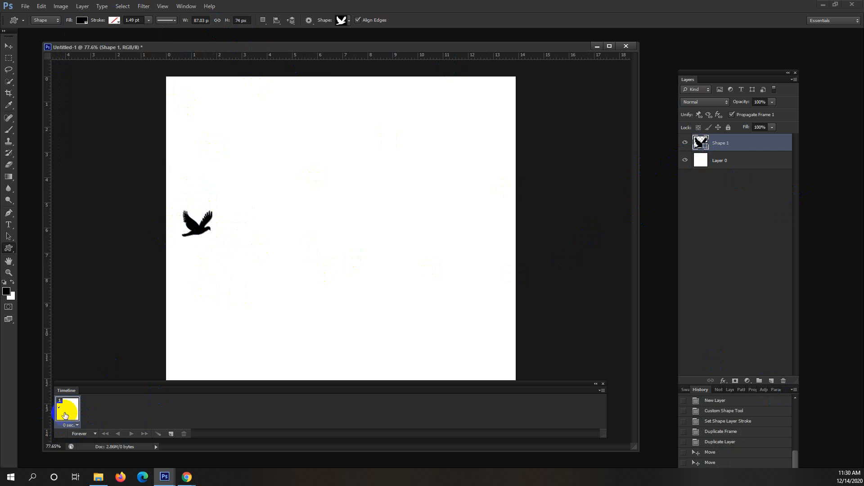
{"action": "left_click", "coordinate": [712, 143]}
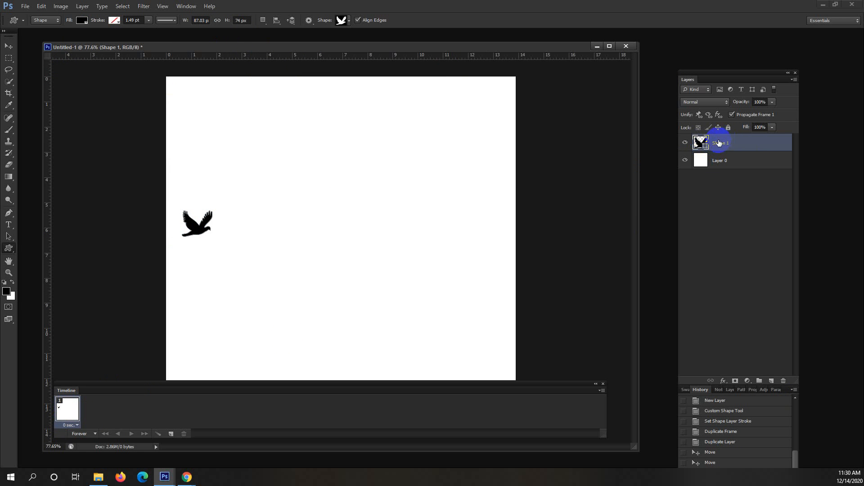
{"action": "left_click", "coordinate": [698, 142]}
{"action": "left_click", "coordinate": [66, 413]}
{"action": "left_click", "coordinate": [695, 145]}
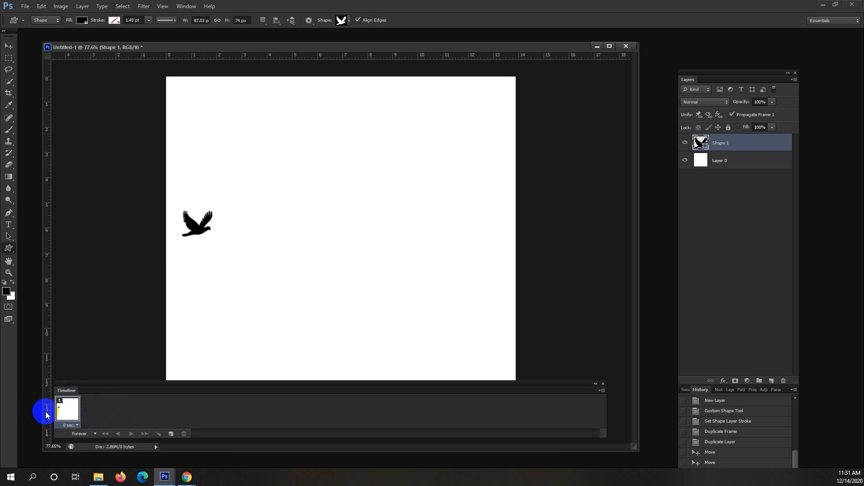
{"action": "left_click", "coordinate": [171, 435]}
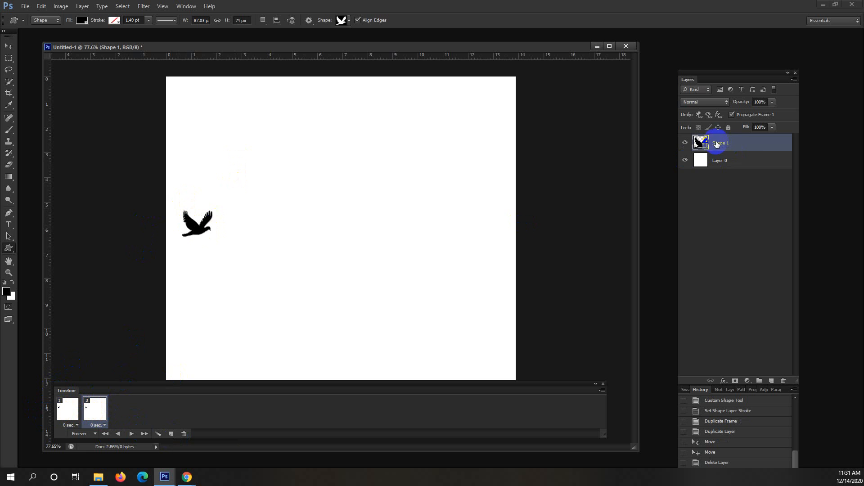
{"action": "right_click", "coordinate": [741, 142]}
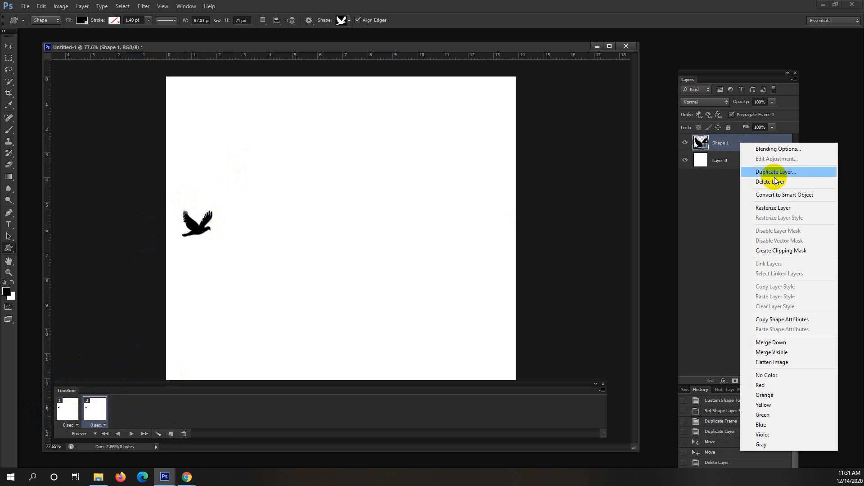
{"action": "left_click", "coordinate": [792, 172]}
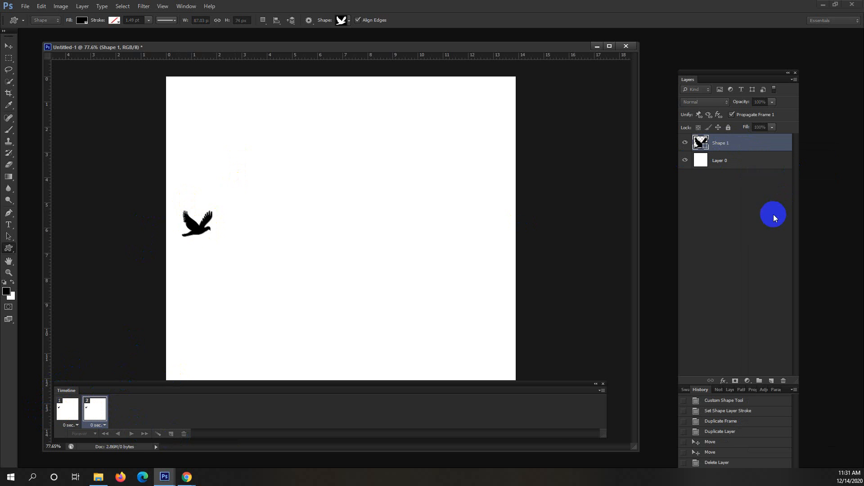
{"action": "key", "text": "Return"}
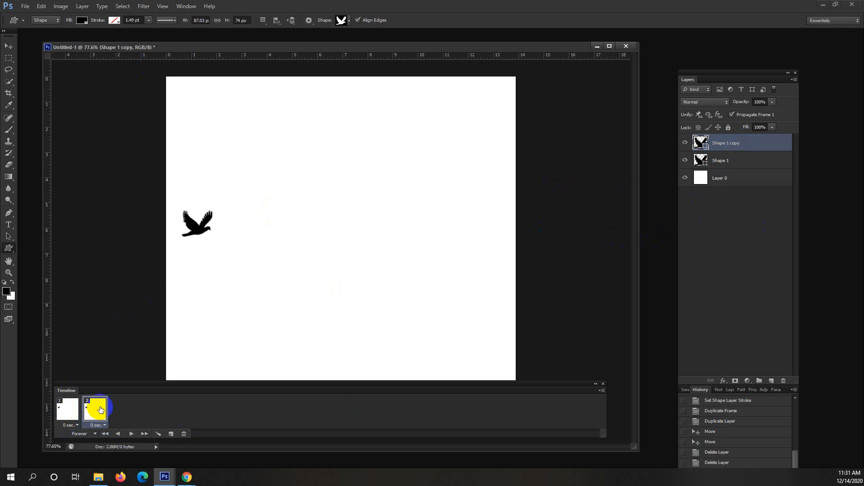
- In frame 2, move the Shape 1 copy bird near the canvas's right edge and hide the Shape 1 layer
{"action": "left_click", "coordinate": [8, 46]}
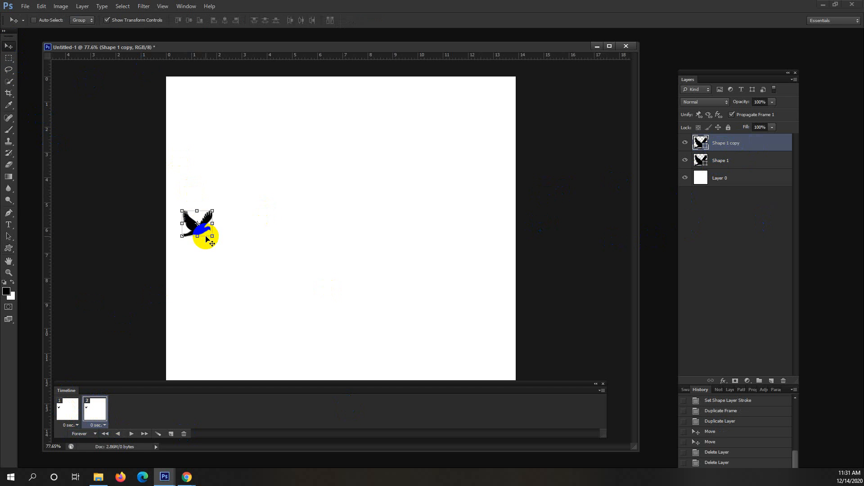
{"action": "left_click_drag", "start_coordinate": [203, 231], "coordinate": [488, 222]}
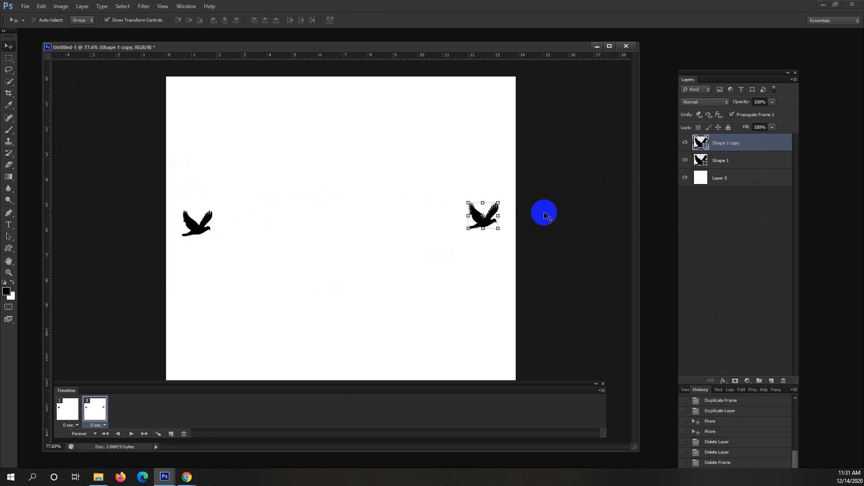
{"action": "left_click", "coordinate": [68, 411]}
{"action": "left_click", "coordinate": [99, 418]}
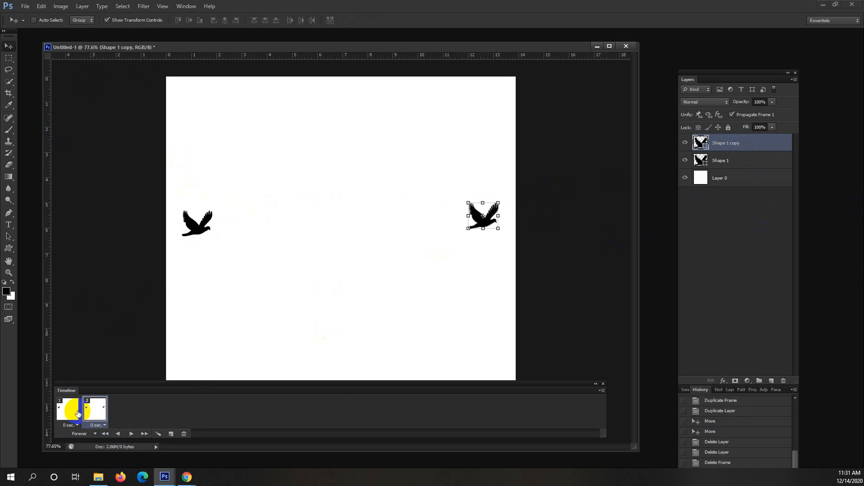
{"action": "left_click", "coordinate": [65, 405]}
{"action": "left_click", "coordinate": [99, 417]}
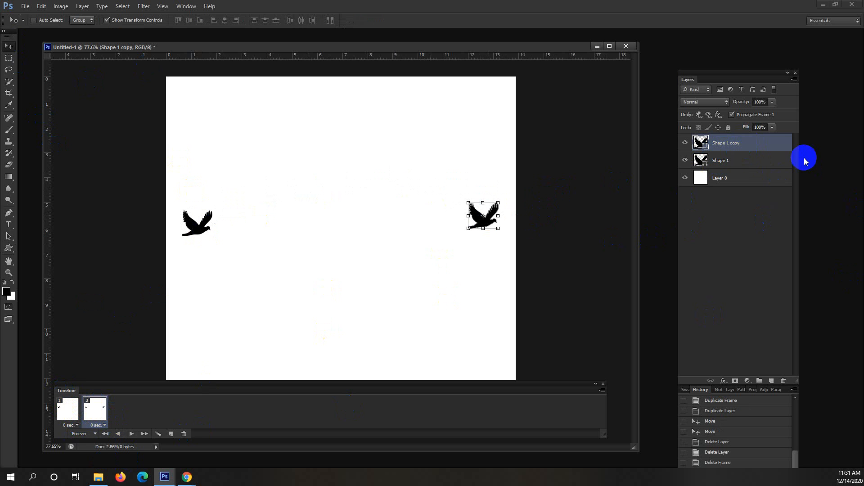
{"action": "left_click", "coordinate": [685, 160]}
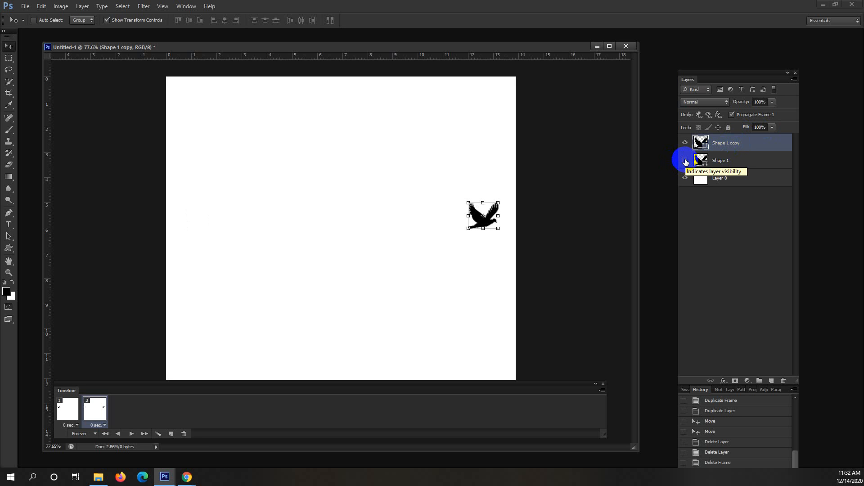
- Hide the Shape 1 copy layer in frame 1 and make it visible in frame 2
{"action": "left_click", "coordinate": [65, 418]}
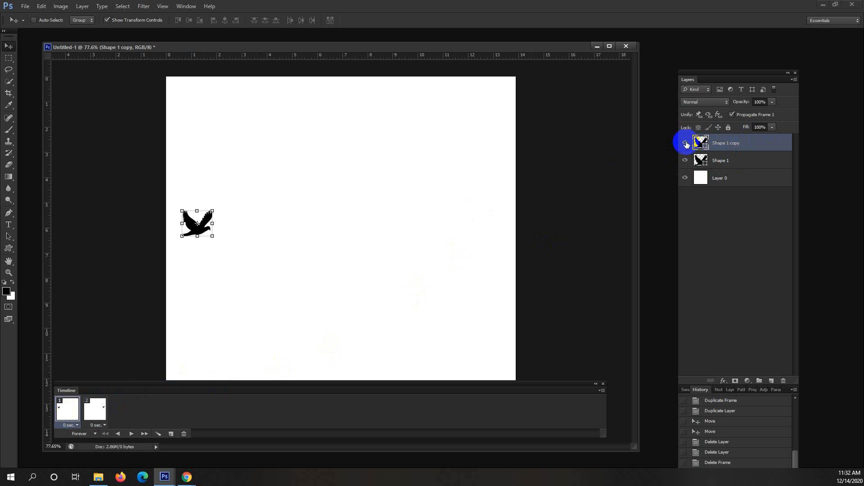
{"action": "left_click", "coordinate": [720, 163]}
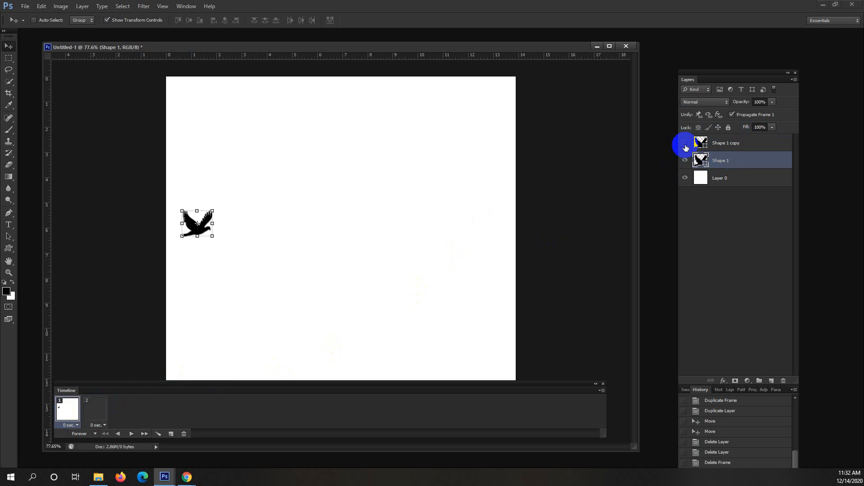
{"action": "left_click", "coordinate": [685, 144]}
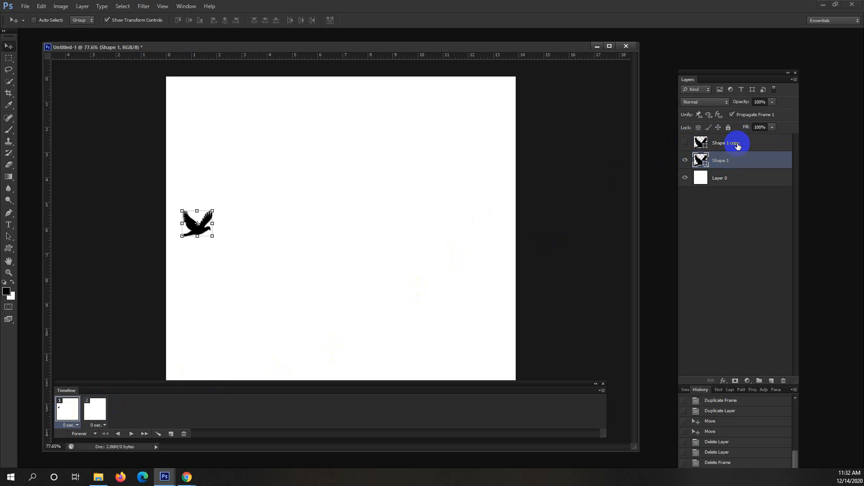
{"action": "left_click", "coordinate": [97, 405]}
{"action": "left_click", "coordinate": [747, 145]}
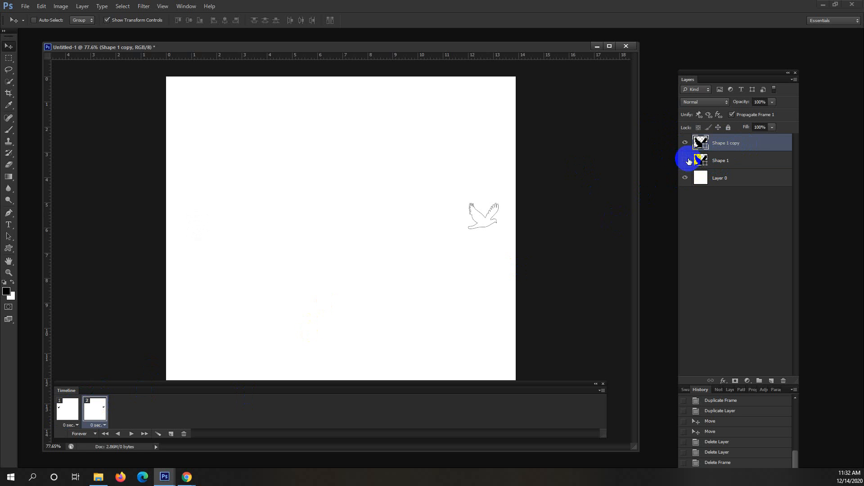
{"action": "left_click", "coordinate": [684, 145]}
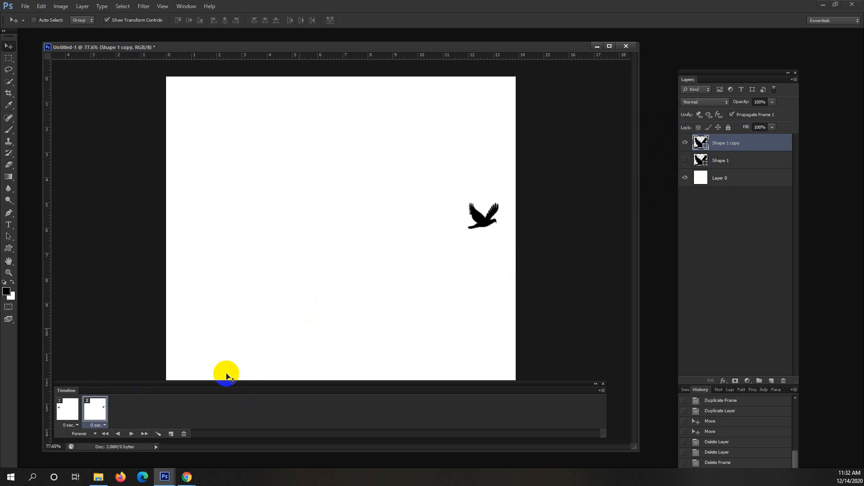
- Compare frames 1 and 2 to check which bird layer is visible in each, keeping Layer 0 selected
{"action": "left_click", "coordinate": [65, 419]}
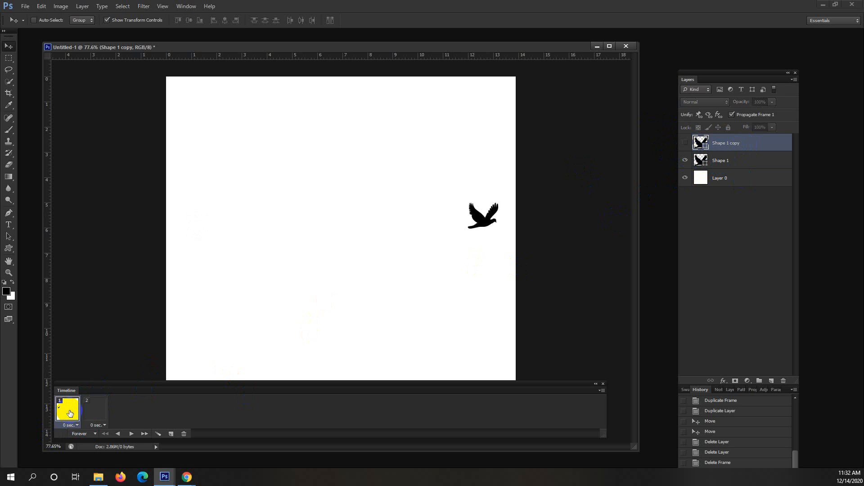
{"action": "left_click", "coordinate": [731, 178]}
{"action": "left_click", "coordinate": [64, 418]}
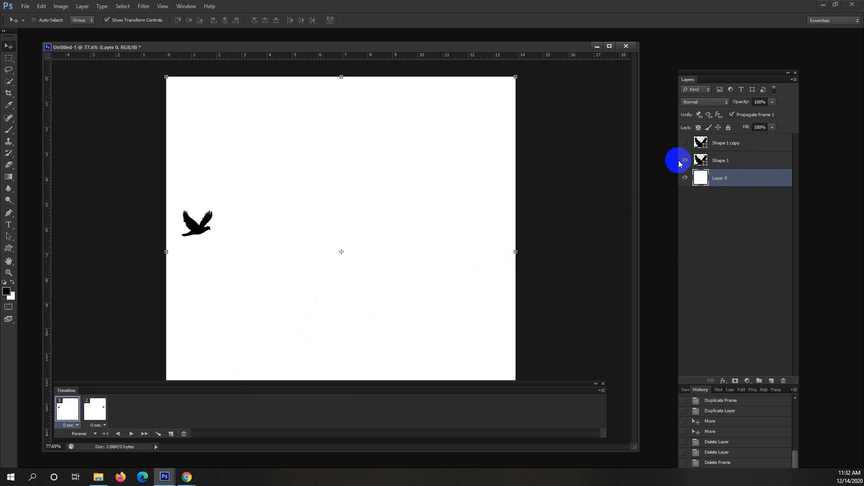
{"action": "left_click", "coordinate": [98, 411]}
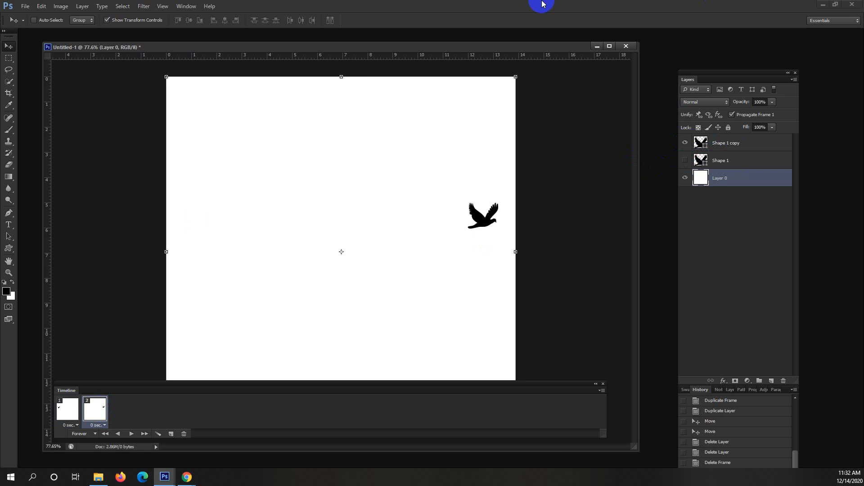
{"action": "left_click", "coordinate": [67, 414]}
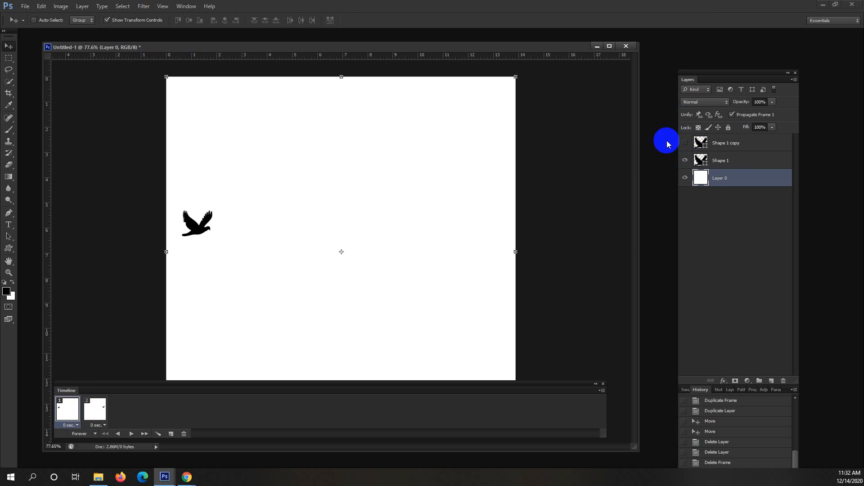
{"action": "left_click", "coordinate": [100, 410]}
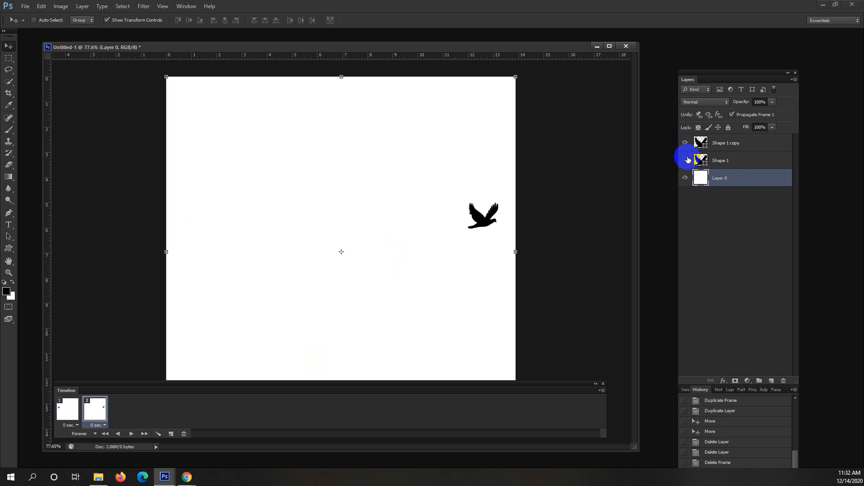
{"action": "left_click", "coordinate": [66, 408]}
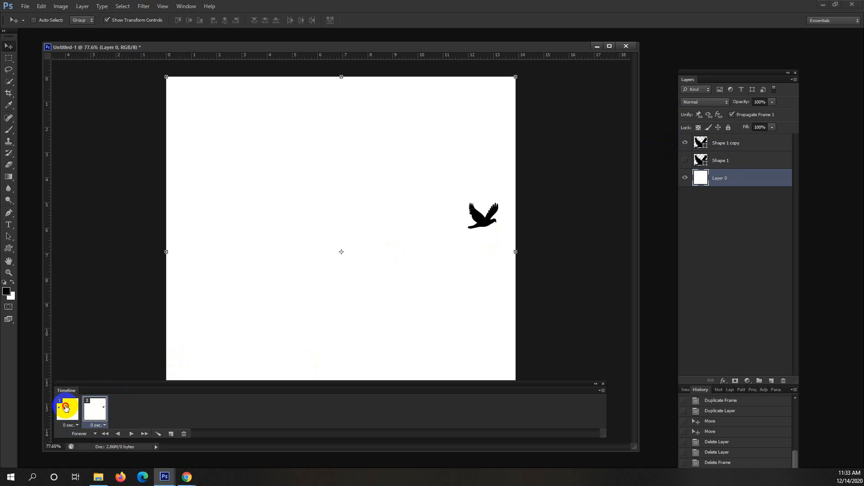
{"action": "left_click", "coordinate": [97, 410]}
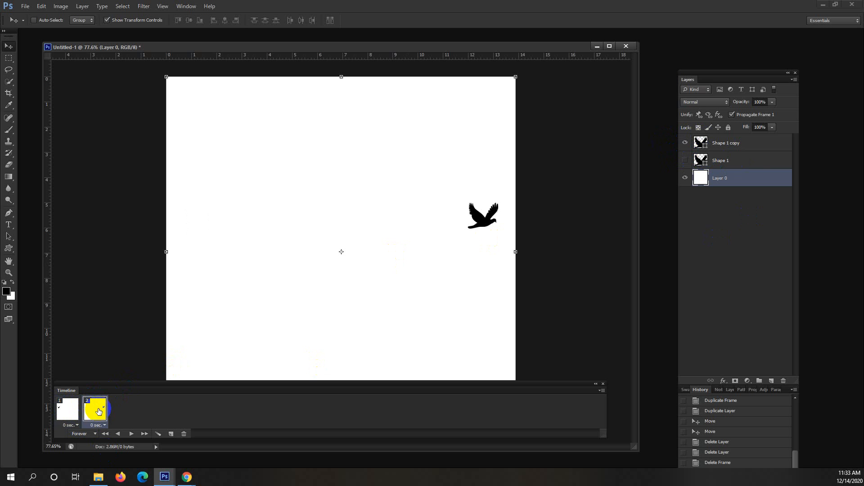
{"action": "left_click", "coordinate": [748, 158]}
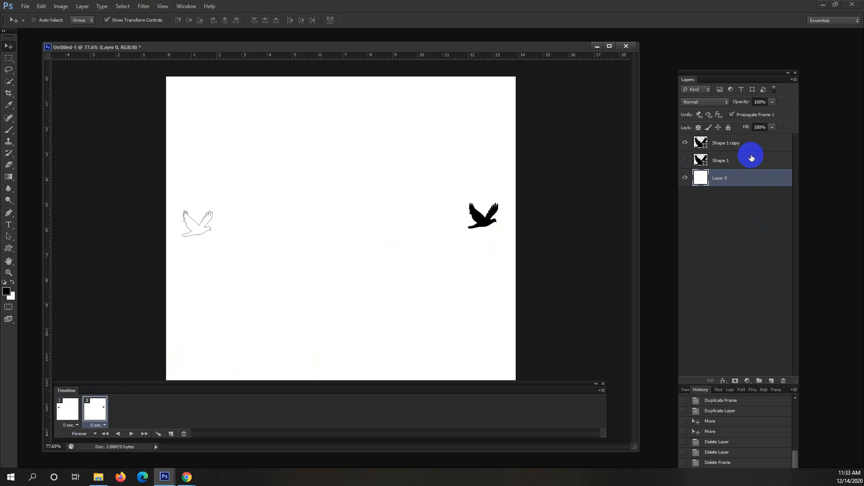
{"action": "left_click", "coordinate": [733, 177]}
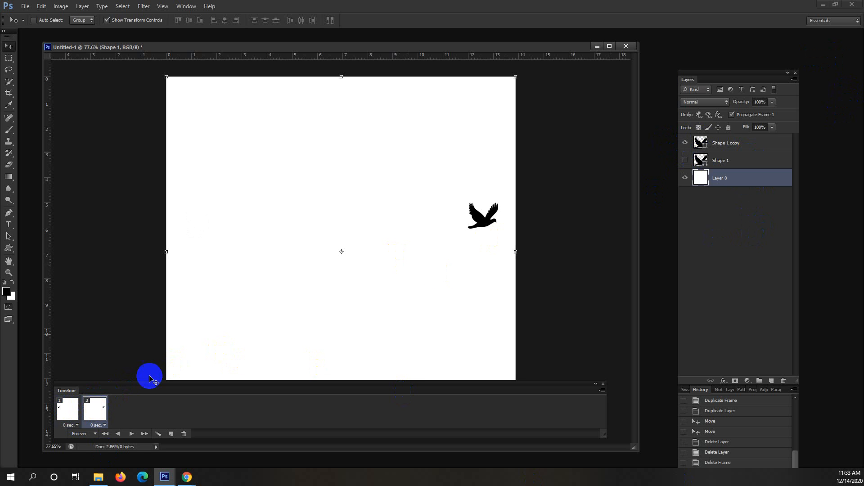
- Tween frames 1 and 2 with 10 added frames, using all layers and the position, opacity and effects parameters
{"action": "left_click", "coordinate": [77, 415]}
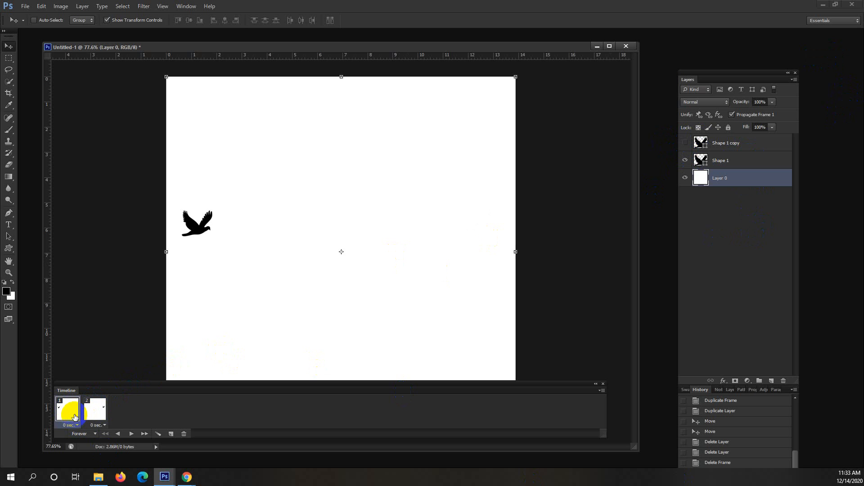
{"action": "left_click", "coordinate": [96, 415]}
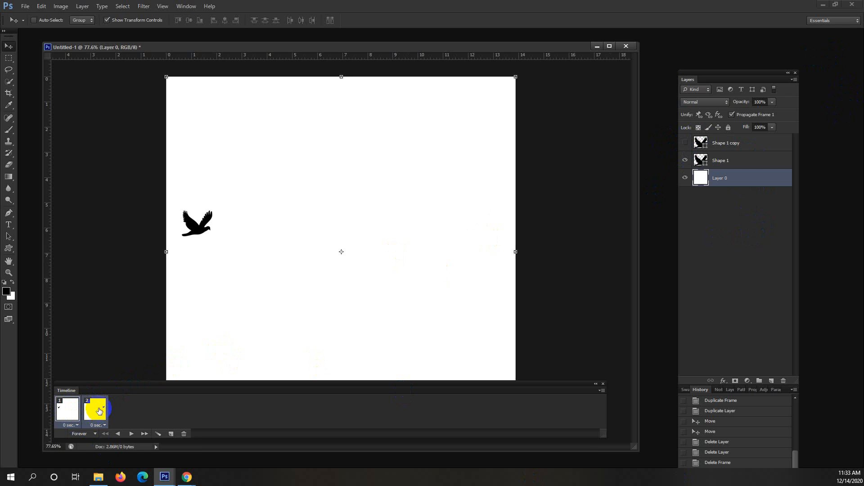
{"action": "left_click", "coordinate": [158, 434]}
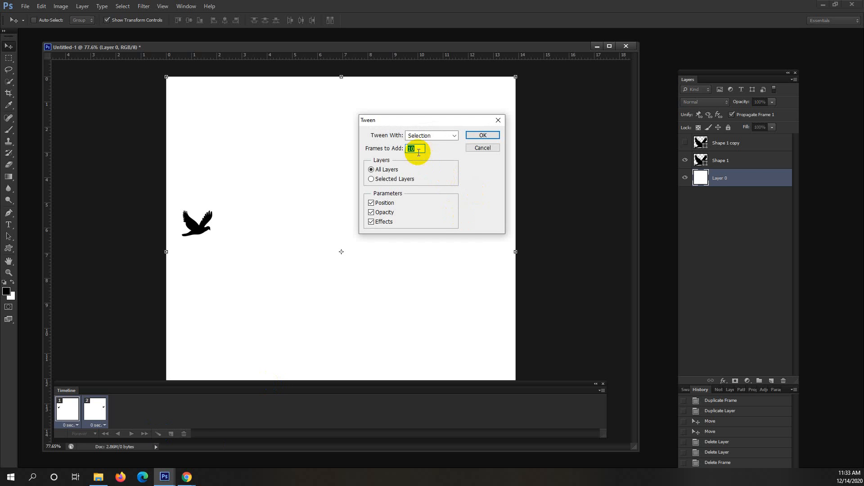
{"action": "left_click", "coordinate": [483, 135]}
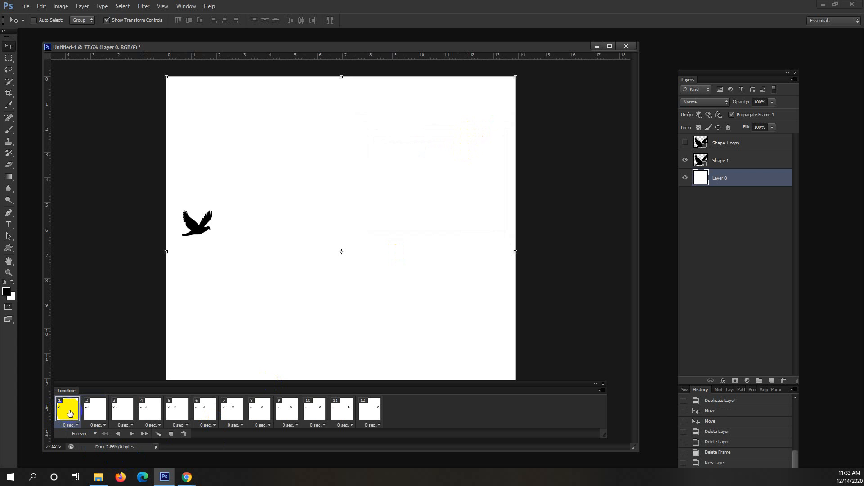
{"action": "left_click", "coordinate": [716, 165]}
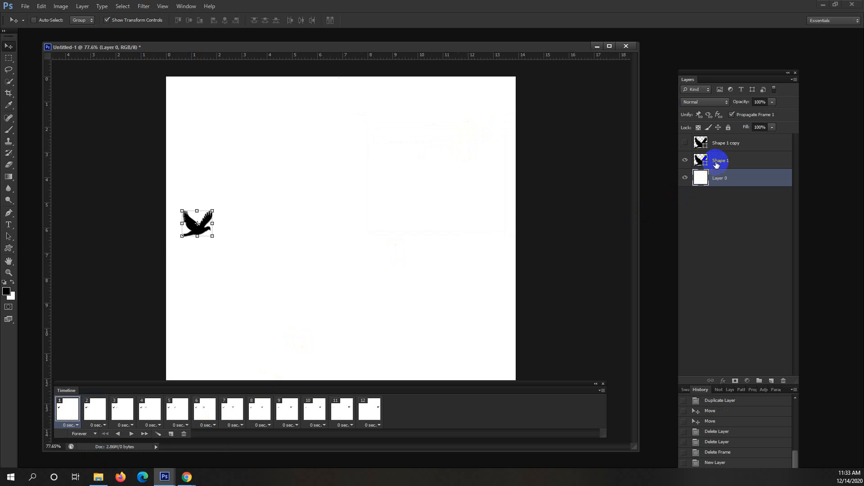
{"action": "left_click", "coordinate": [725, 179]}
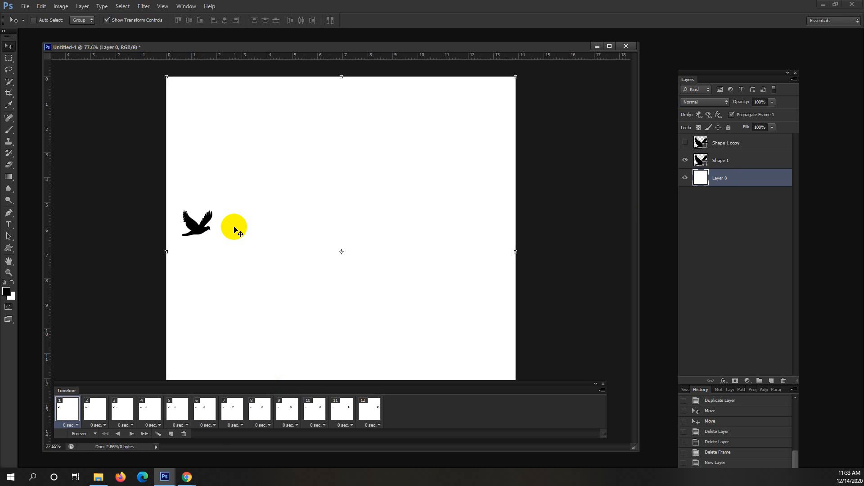
{"action": "left_click", "coordinate": [186, 8]}
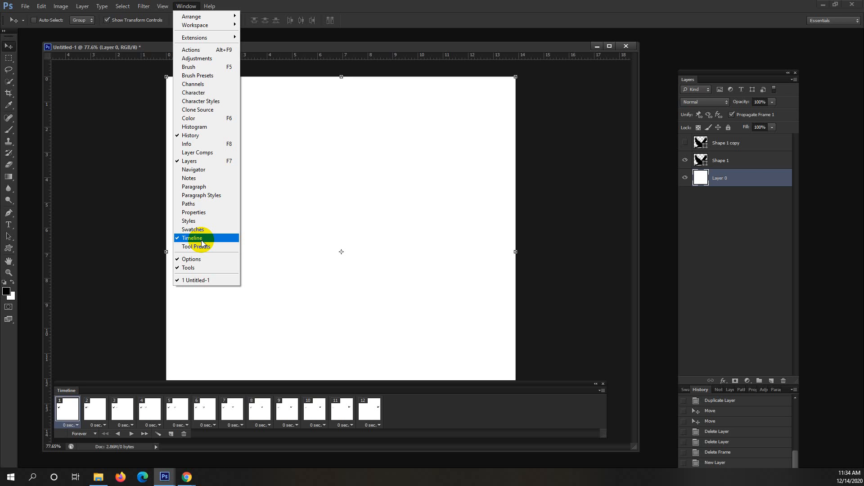
{"action": "left_click", "coordinate": [426, 422]}
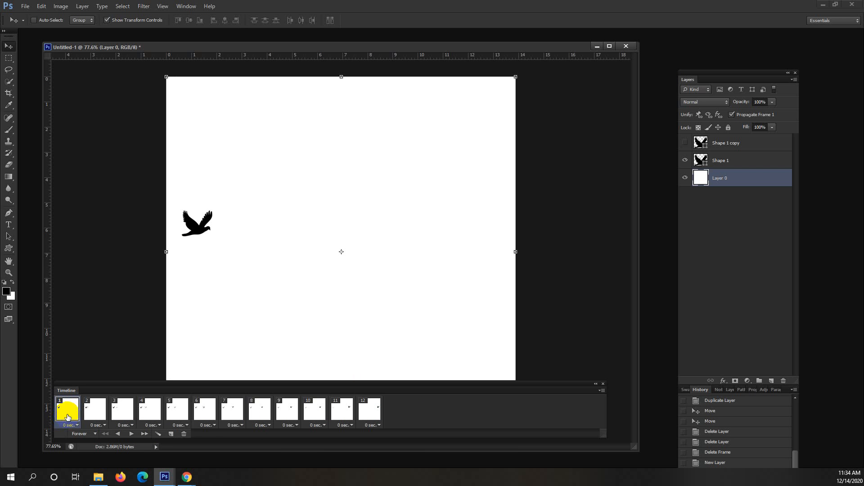
- Make the Shape 1 copy layer visible in frame 1
{"action": "left_click", "coordinate": [685, 143]}
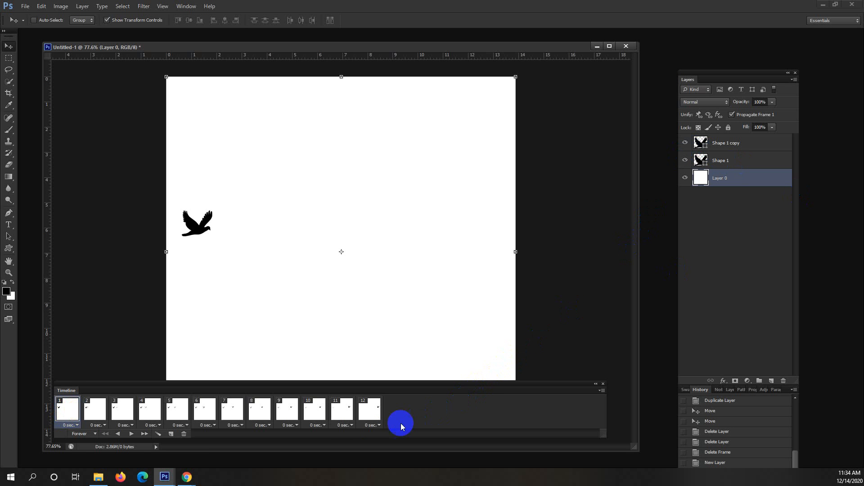
- Select timeline frames 1 through 12, play the animation and activate the Rectangular Marquee tool
{"action": "left_click", "coordinate": [371, 414], "text": "shift"}
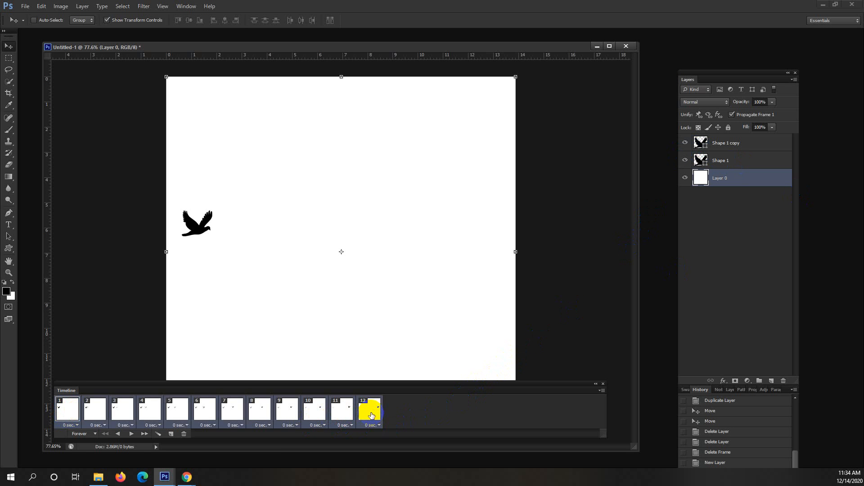
{"action": "left_click", "coordinate": [132, 433]}
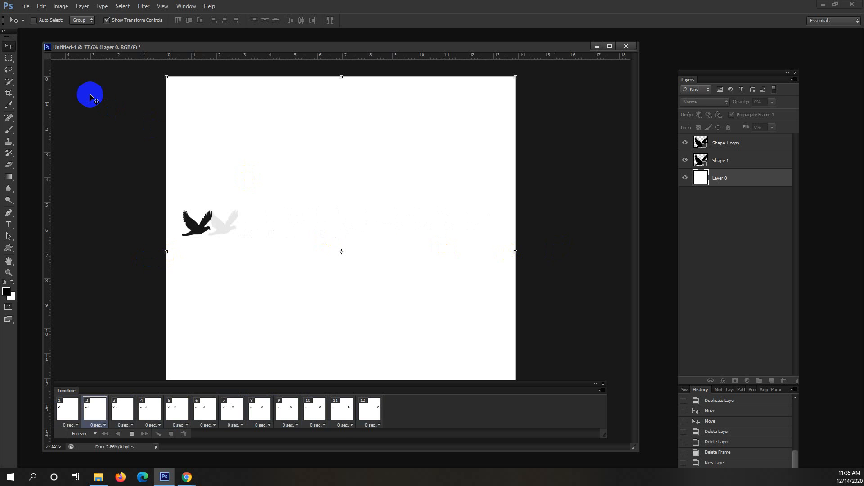
{"action": "left_click", "coordinate": [12, 60]}
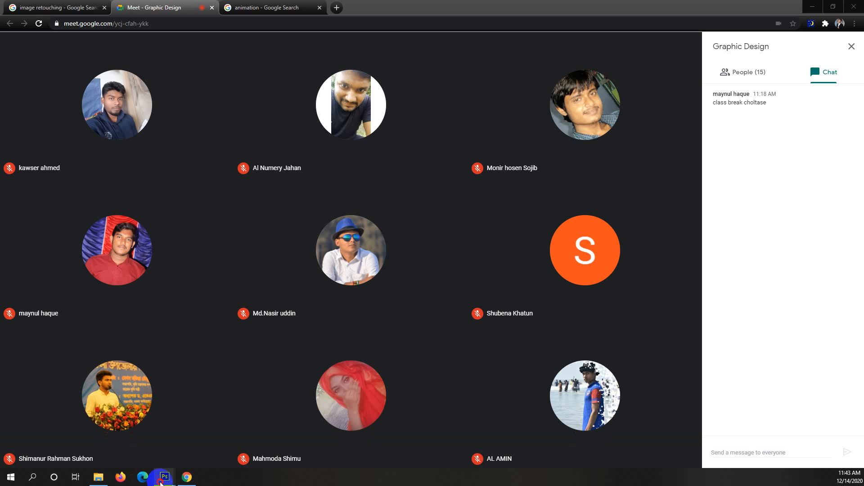
- Return to the Untitled-1 document in Photoshop and select all twelve animation frames
{"action": "mouse_move", "coordinate": [161, 482]}
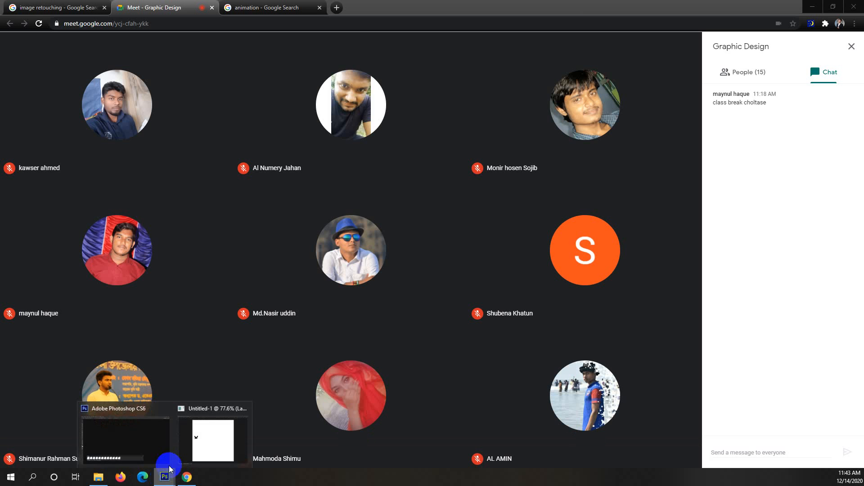
{"action": "left_click", "coordinate": [189, 432]}
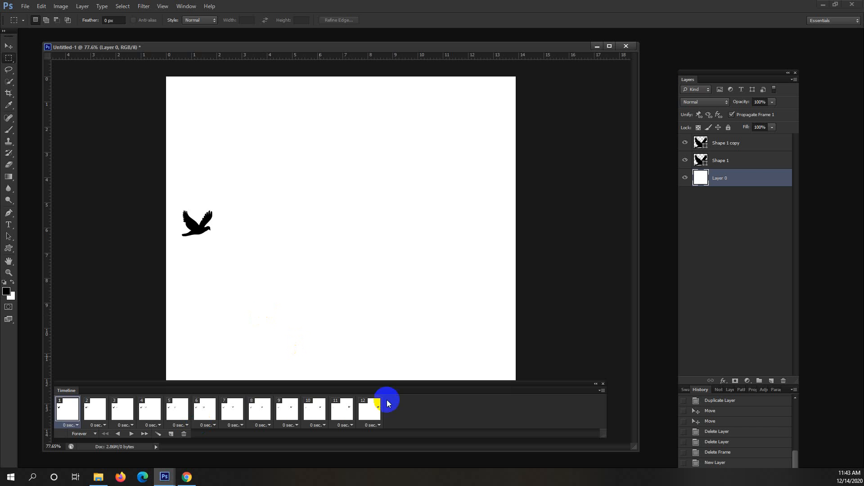
{"action": "left_click", "coordinate": [369, 409]}
{"action": "left_click", "coordinate": [57, 418]}
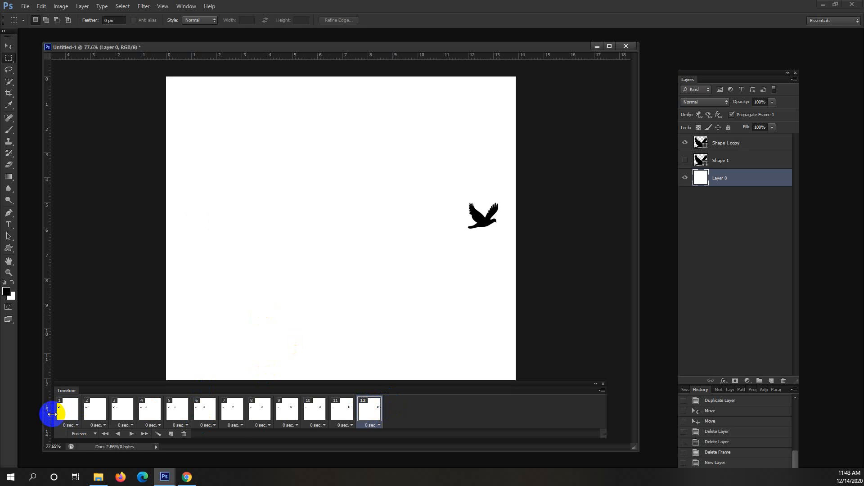
{"action": "left_click", "coordinate": [362, 420], "text": "shift"}
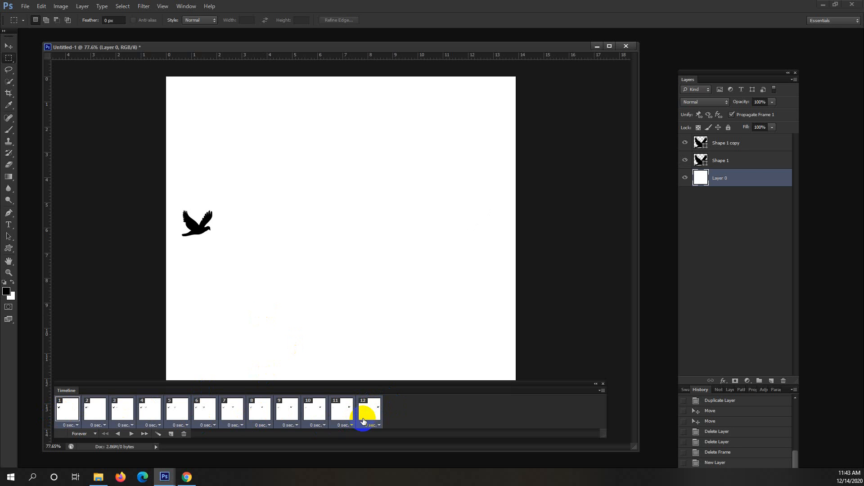
- Switch to the Google Meet call, present the entire screen to everyone and minimize the browser
{"action": "left_click", "coordinate": [187, 477]}
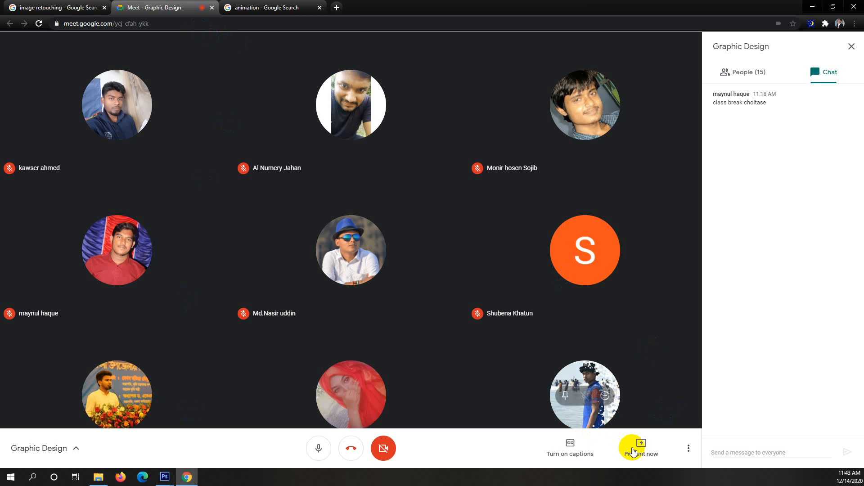
{"action": "left_click", "coordinate": [636, 452]}
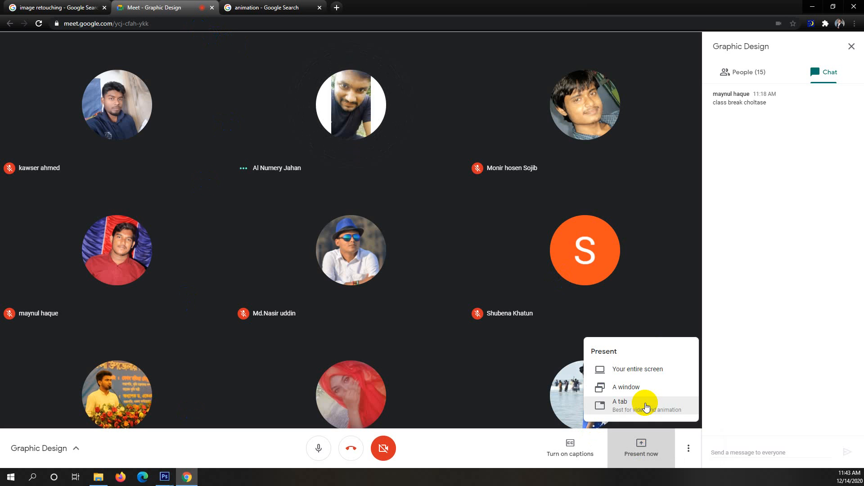
{"action": "left_click", "coordinate": [649, 374]}
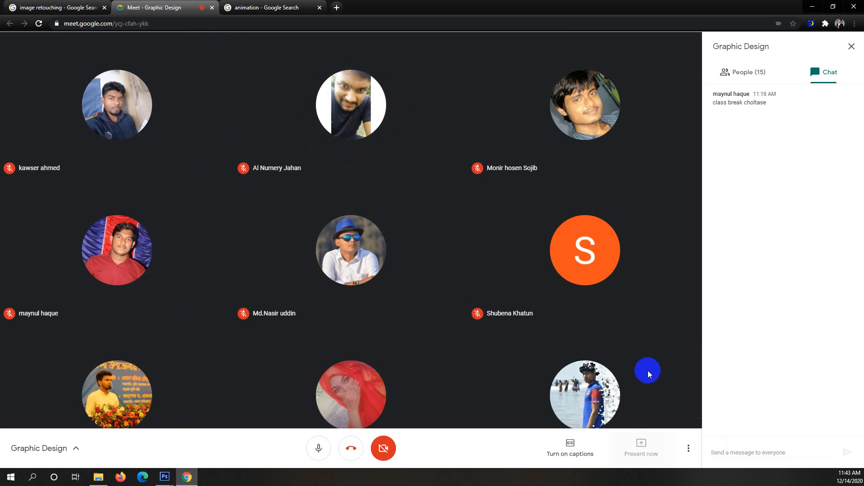
{"action": "left_click", "coordinate": [531, 118]}
{"action": "left_click", "coordinate": [512, 217]}
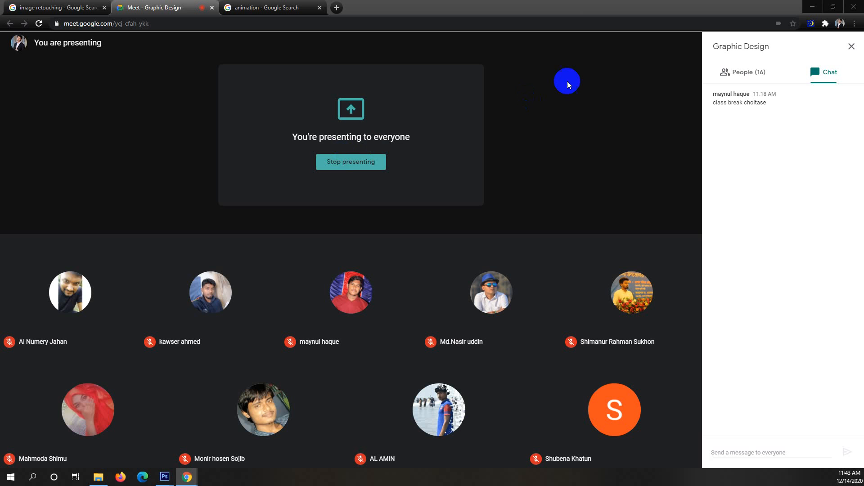
{"action": "mouse_move", "coordinate": [371, 452]}
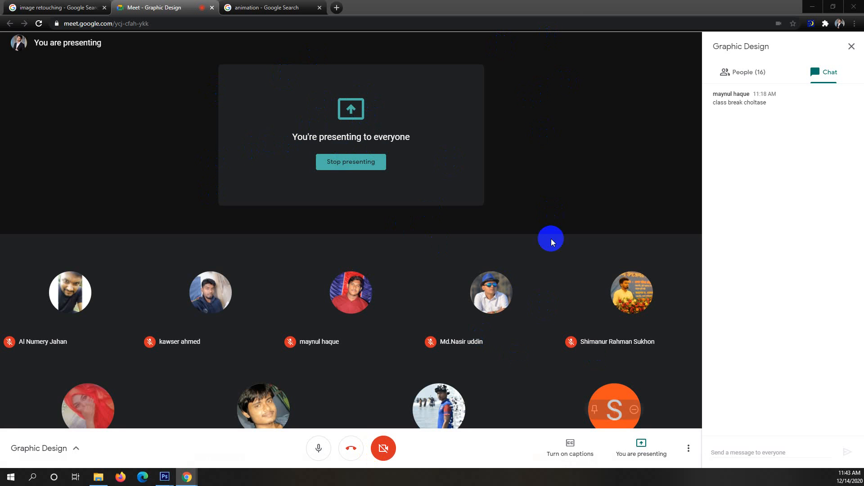
{"action": "mouse_move", "coordinate": [577, 258]}
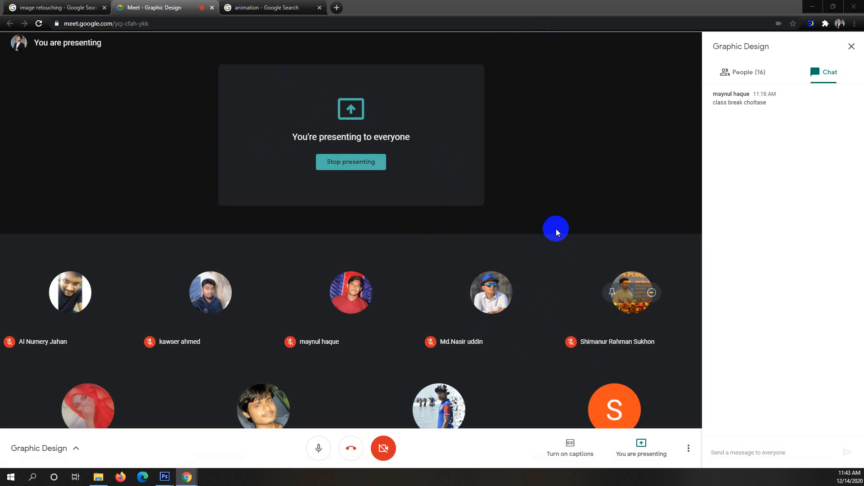
{"action": "left_click", "coordinate": [813, 7]}
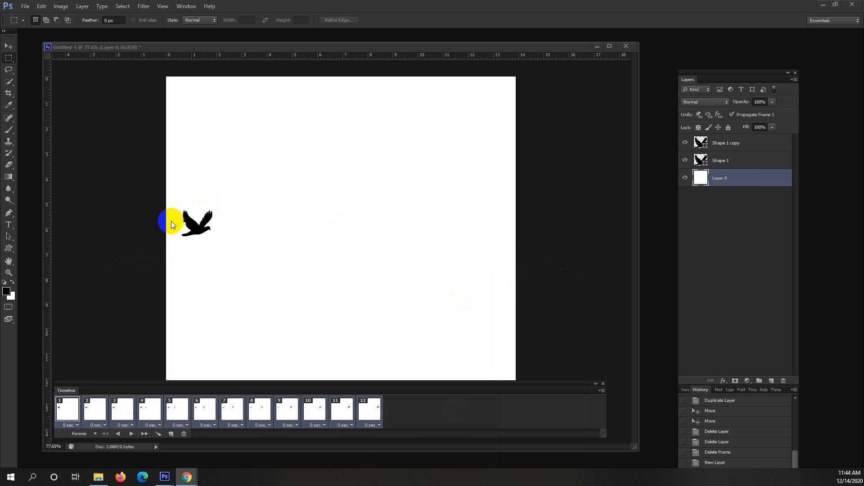
- Open Save for Web for the bird animation and set the optimized file format to GIF
{"action": "left_click", "coordinate": [25, 7]}
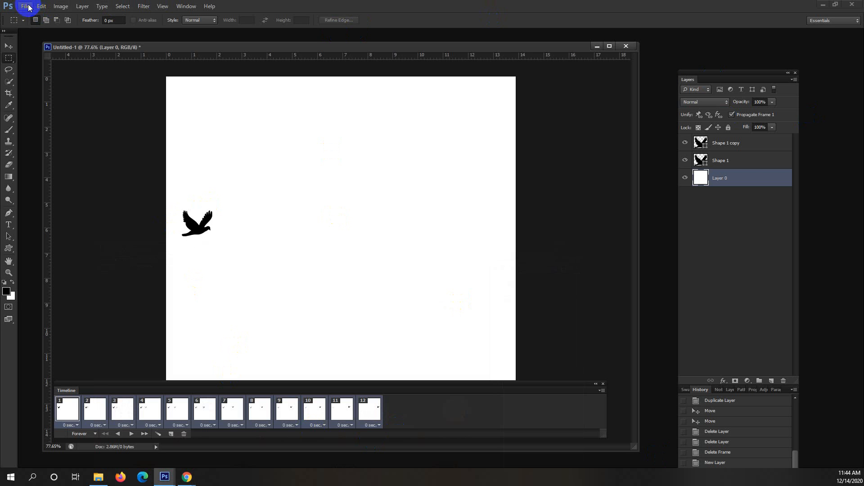
{"action": "left_click", "coordinate": [25, 6]}
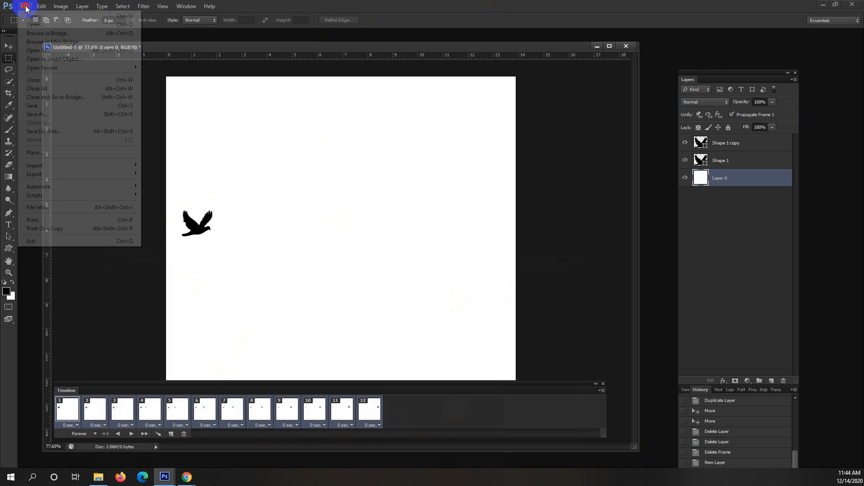
{"action": "left_click", "coordinate": [93, 132]}
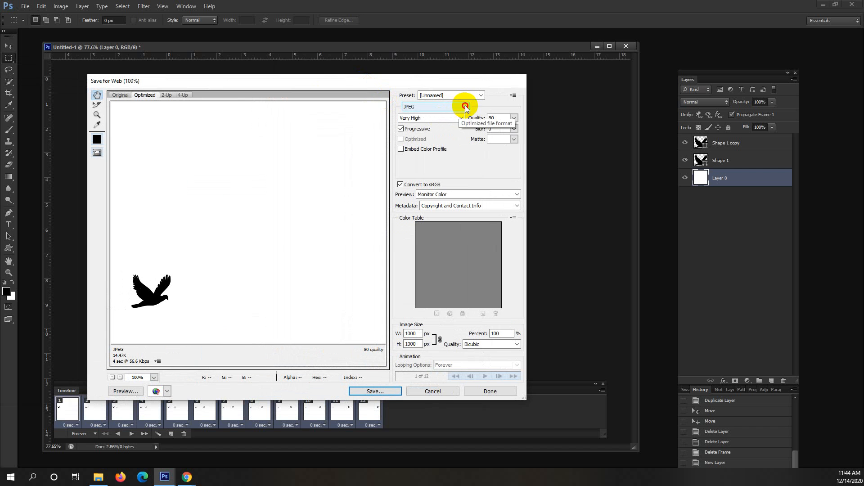
{"action": "left_click", "coordinate": [465, 107]}
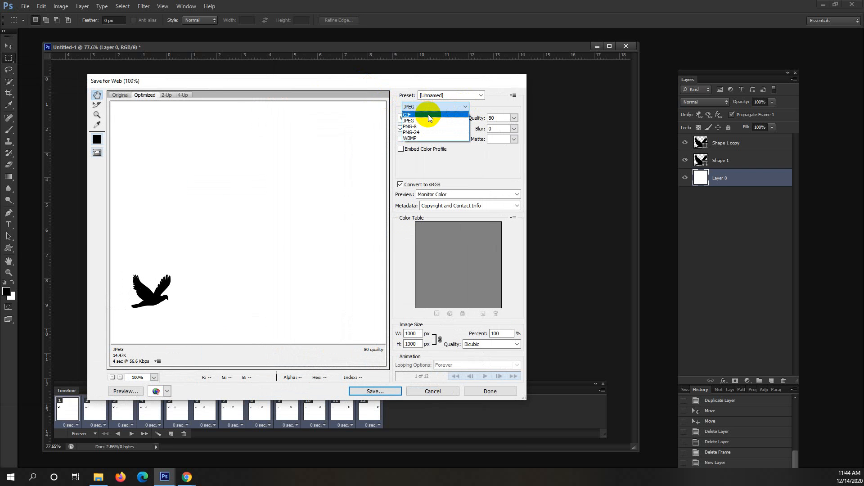
{"action": "left_click", "coordinate": [428, 114]}
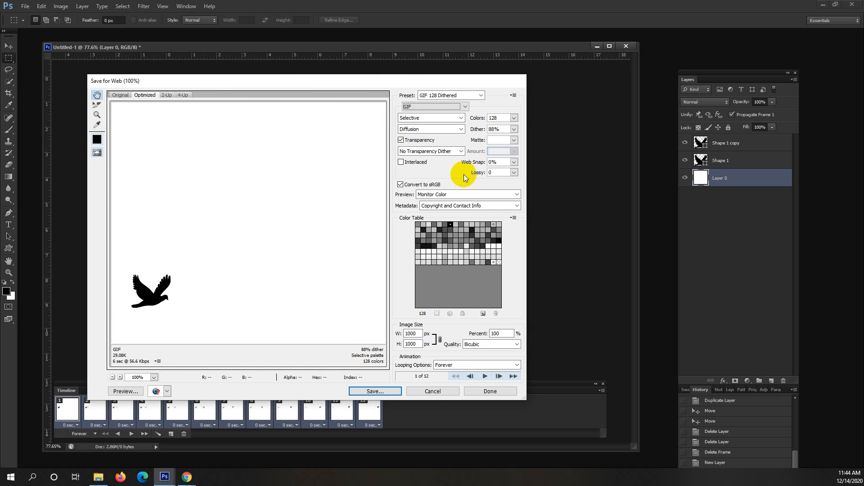
- Save the optimized GIF to the Desktop under the file name "bird 10"
{"action": "left_click", "coordinate": [382, 392]}
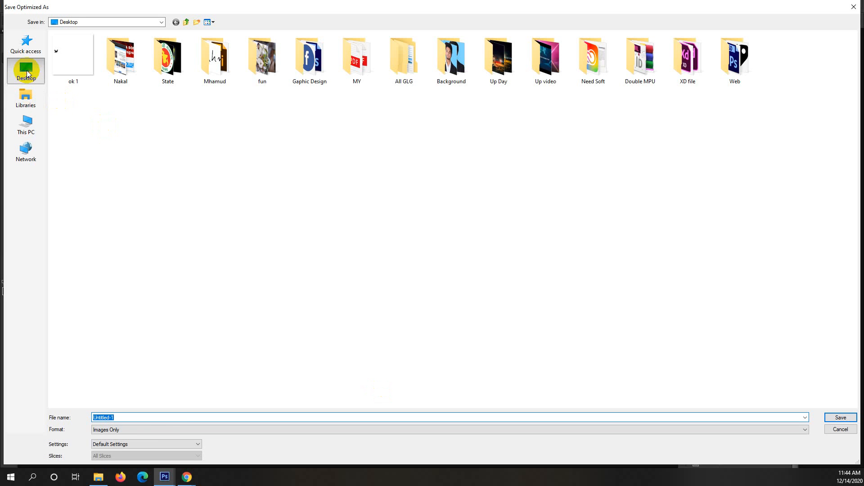
{"action": "left_click", "coordinate": [26, 70]}
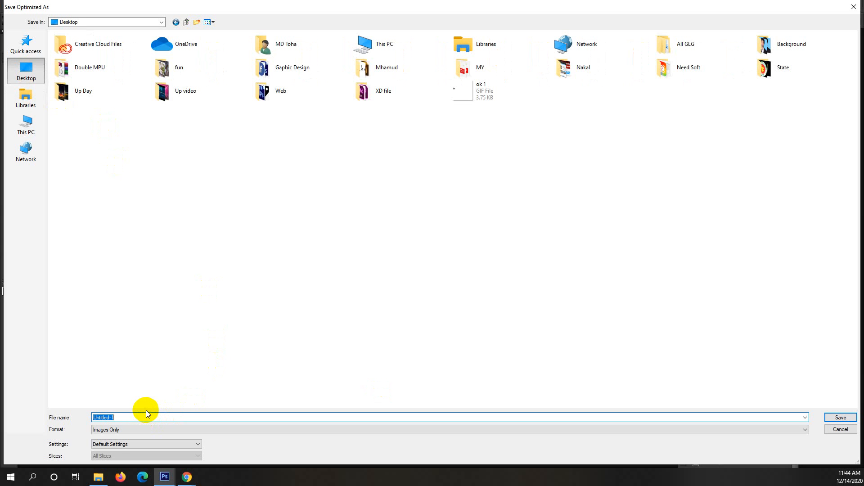
{"action": "type", "text": "bird 10"}
{"action": "left_click", "coordinate": [840, 416]}
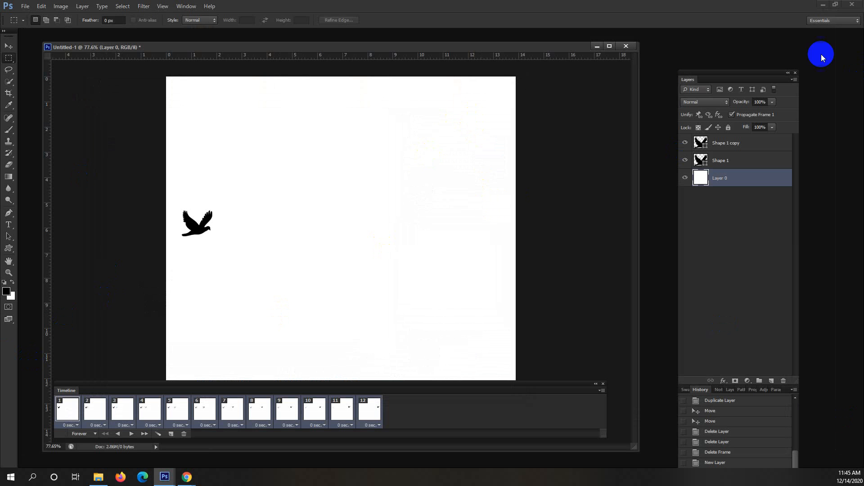
- Minimize the Photoshop and File Explorer windows to show the desktop
{"action": "left_click", "coordinate": [823, 5]}
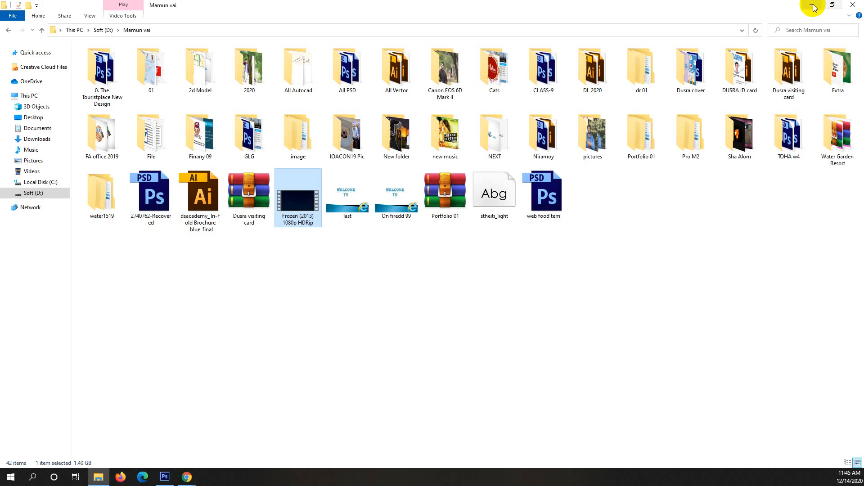
{"action": "left_click", "coordinate": [811, 4]}
{"action": "right_click", "coordinate": [461, 106]}
{"action": "left_click", "coordinate": [462, 108]}
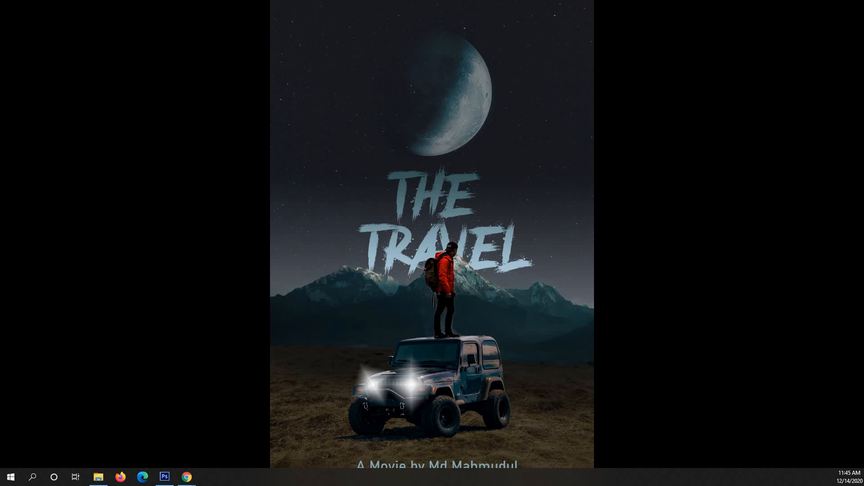
- Open the Desktop folder in File Explorer and play bird-10.gif in a maximized Photos window
{"action": "left_click", "coordinate": [98, 477]}
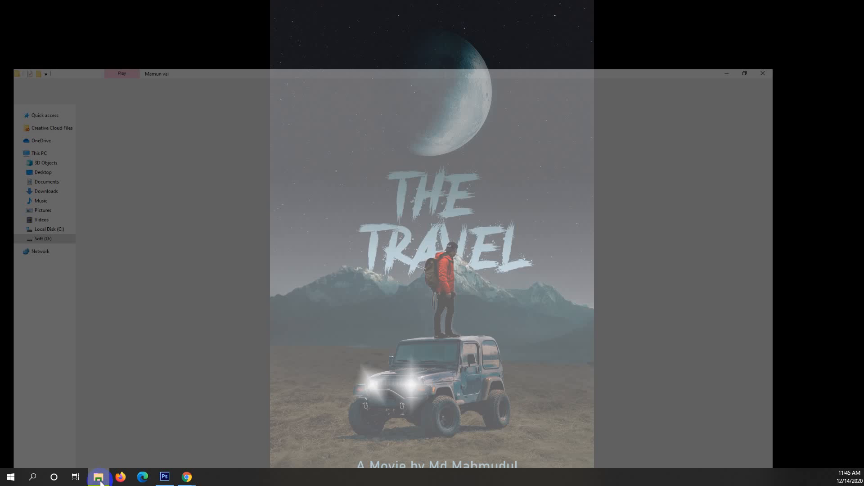
{"action": "left_click", "coordinate": [49, 119]}
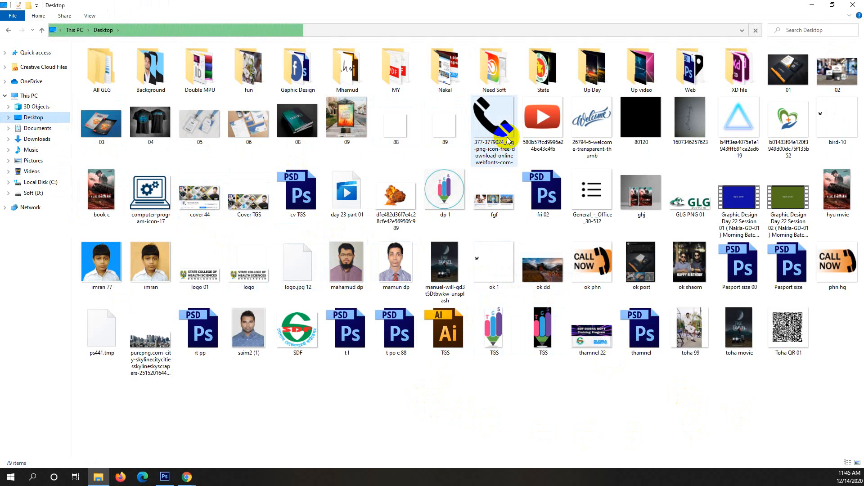
{"action": "left_click", "coordinate": [849, 126]}
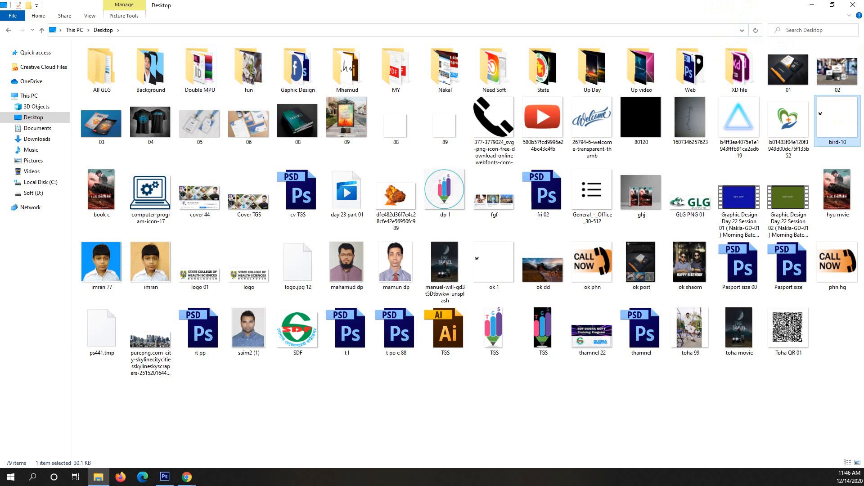
{"action": "double_click", "coordinate": [453, 104]}
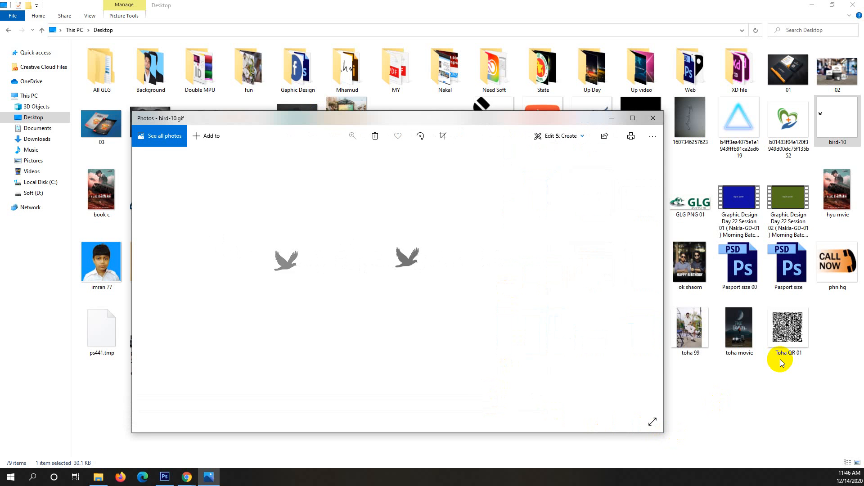
{"action": "left_click", "coordinate": [632, 118]}
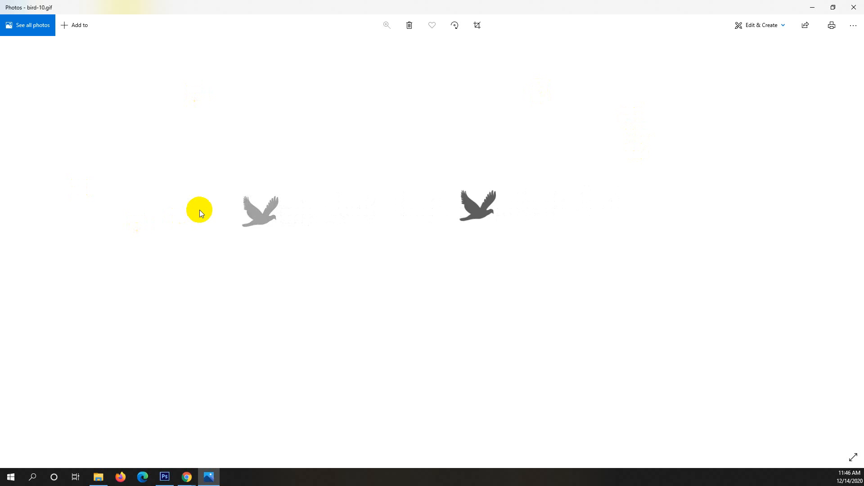
- Back in Photoshop, set the delay of all twelve frames to 0.1 seconds and play the animation
{"action": "left_click", "coordinate": [167, 475]}
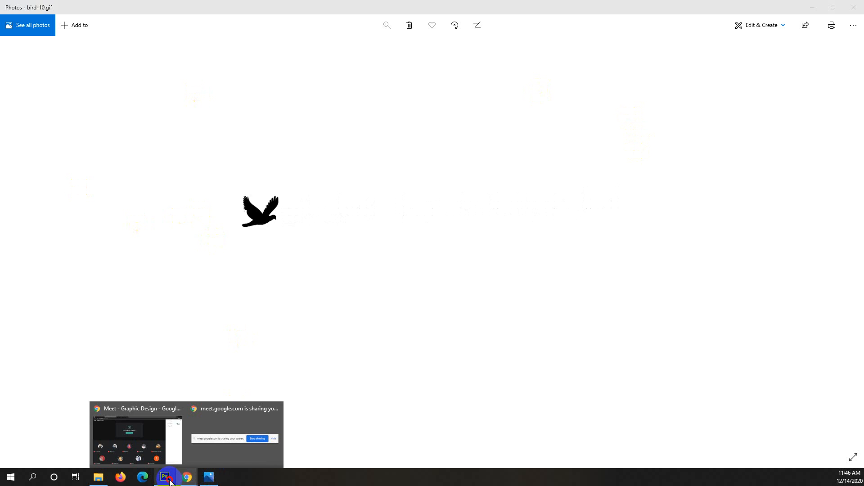
{"action": "left_click", "coordinate": [174, 459]}
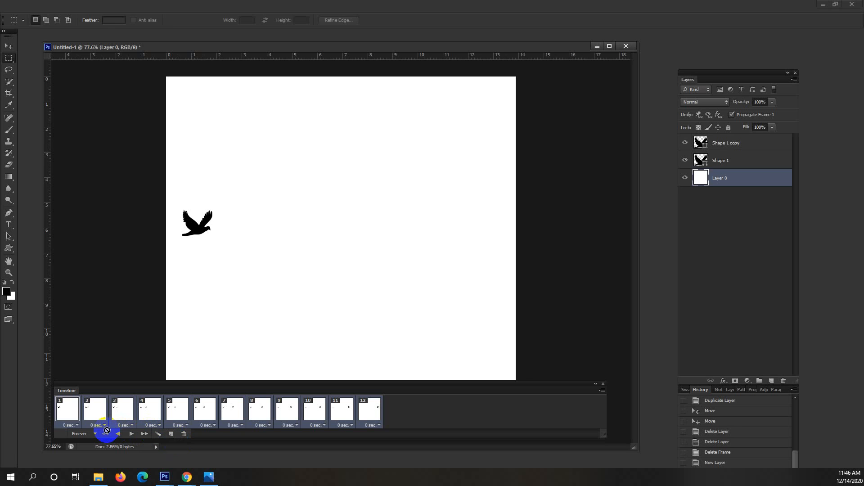
{"action": "left_click", "coordinate": [72, 421]}
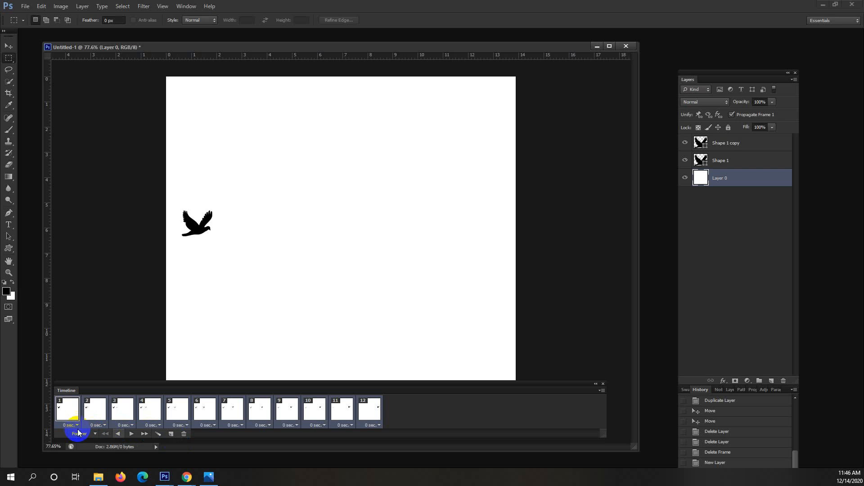
{"action": "left_click", "coordinate": [76, 425]}
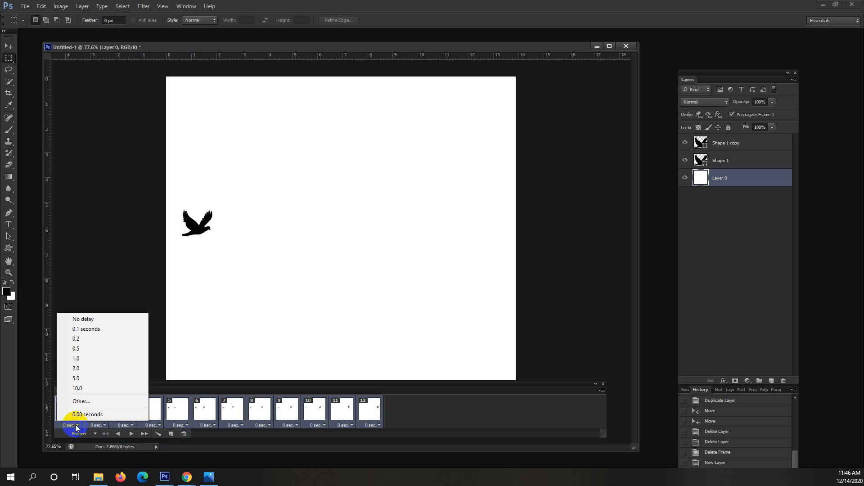
{"action": "left_click", "coordinate": [108, 331]}
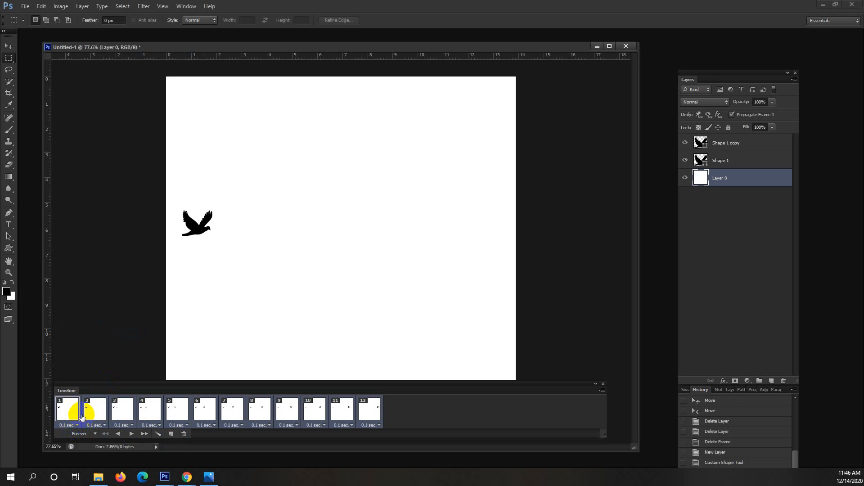
{"action": "left_click", "coordinate": [129, 434]}
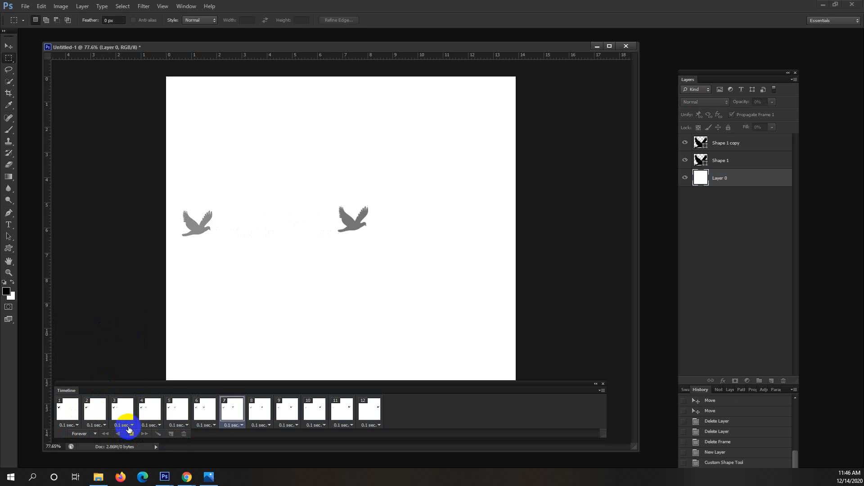
- Set the first frame's delay to 0.2 seconds and play the animation
{"action": "left_click", "coordinate": [76, 426]}
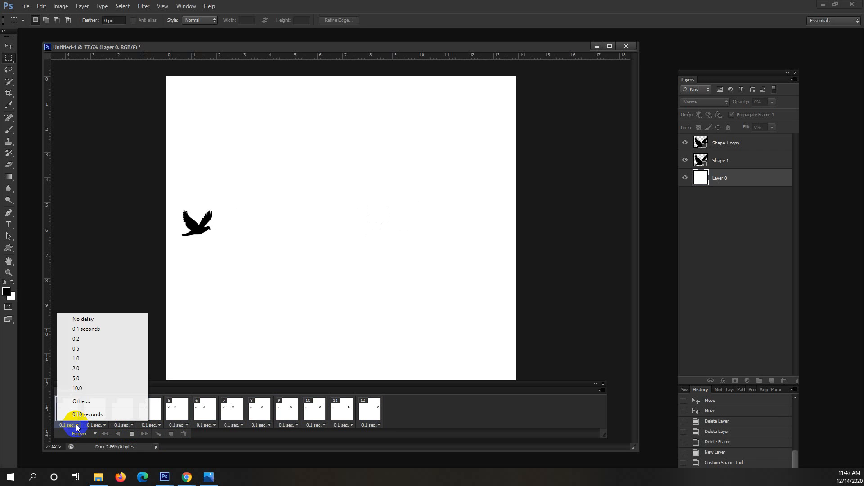
{"action": "left_click", "coordinate": [99, 339]}
{"action": "left_click", "coordinate": [132, 435]}
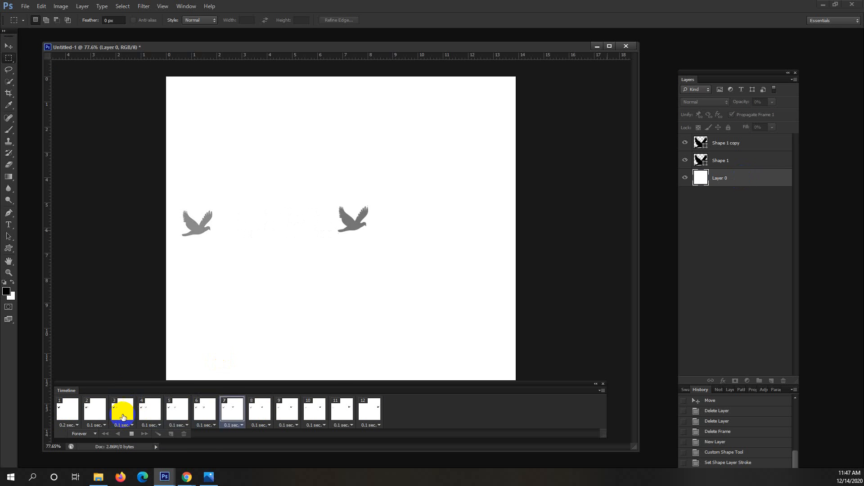
- Stop playback, select all twelve frames and look at the available frame delay options
{"action": "left_click", "coordinate": [69, 425]}
{"action": "left_click", "coordinate": [356, 417]}
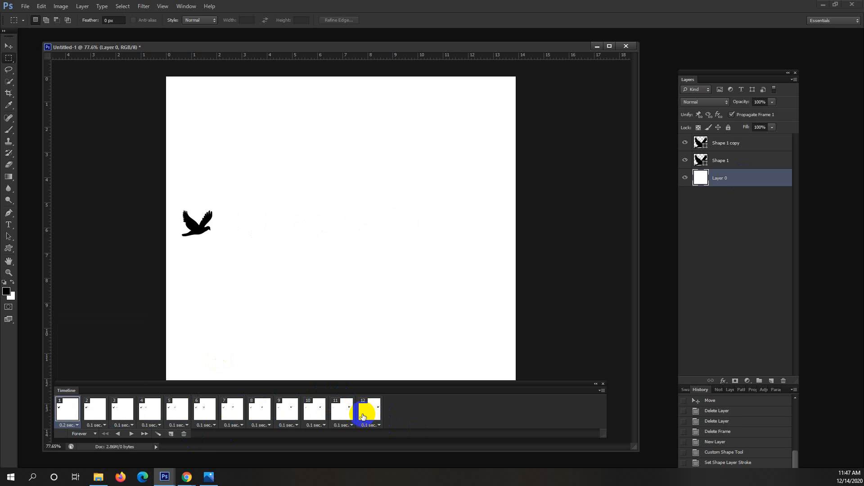
{"action": "left_click", "coordinate": [363, 416]}
{"action": "left_click", "coordinate": [68, 410], "text": "shift"}
{"action": "left_click", "coordinate": [72, 425]}
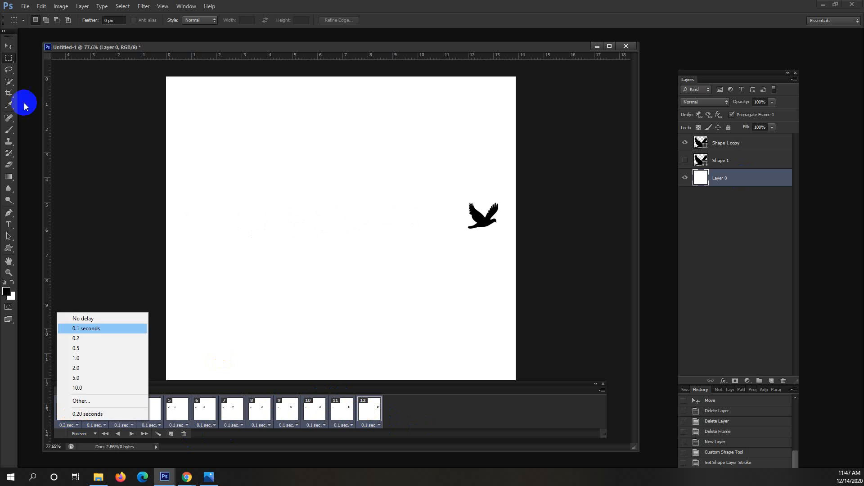
{"action": "left_click", "coordinate": [28, 6]}
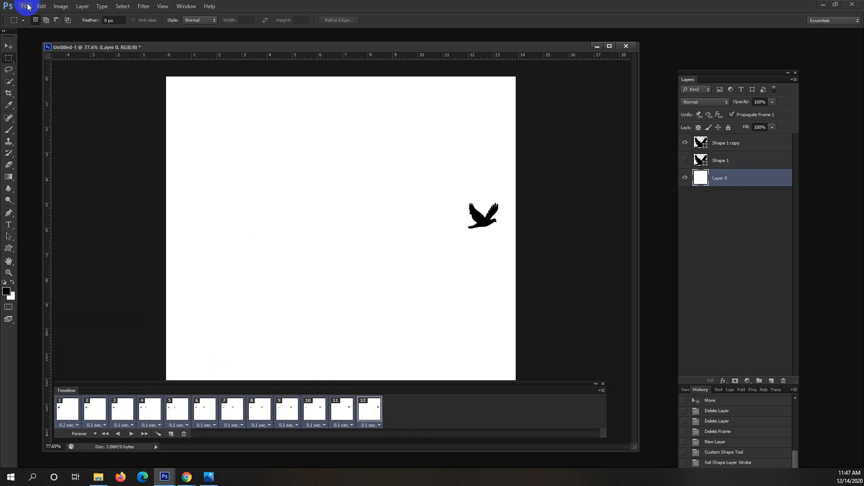
- Show the Save for Web export settings with GIF as the file format, and leave without saving
{"action": "left_click", "coordinate": [27, 5]}
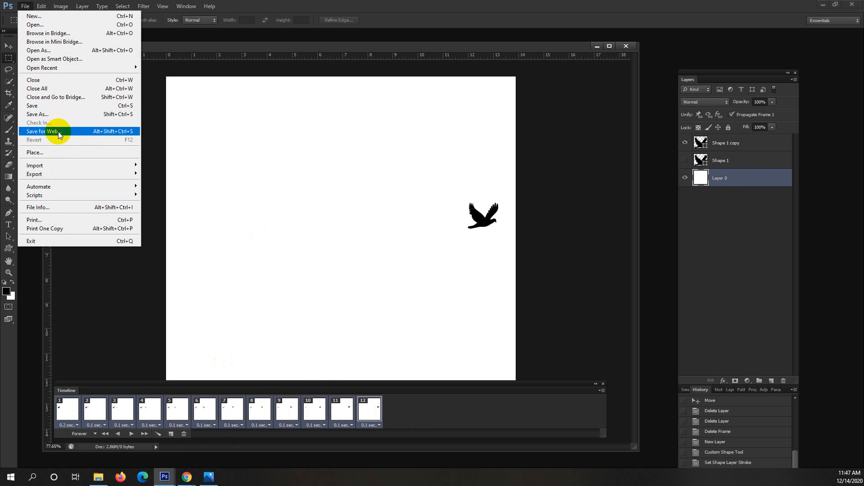
{"action": "left_click", "coordinate": [58, 132]}
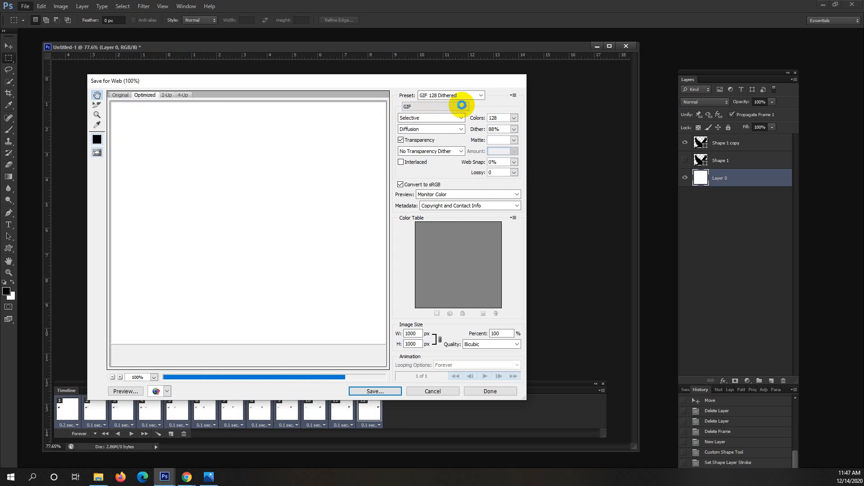
{"action": "left_click", "coordinate": [464, 107]}
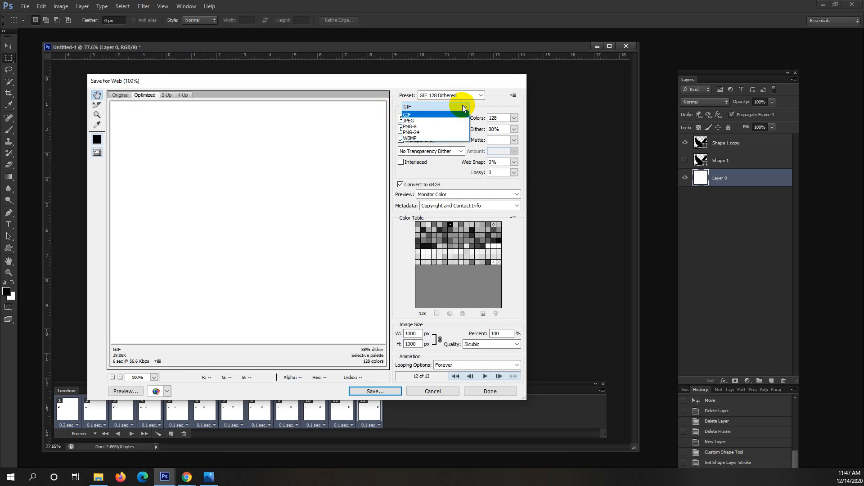
{"action": "left_click", "coordinate": [431, 115]}
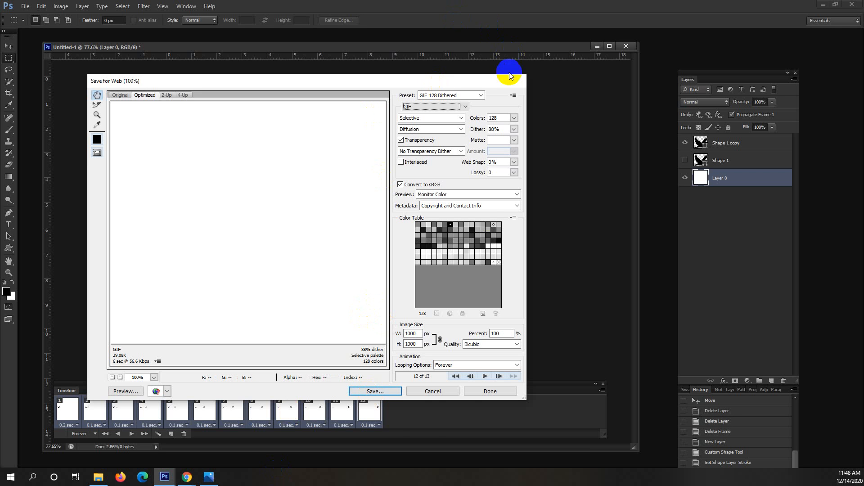
{"action": "left_click", "coordinate": [439, 390]}
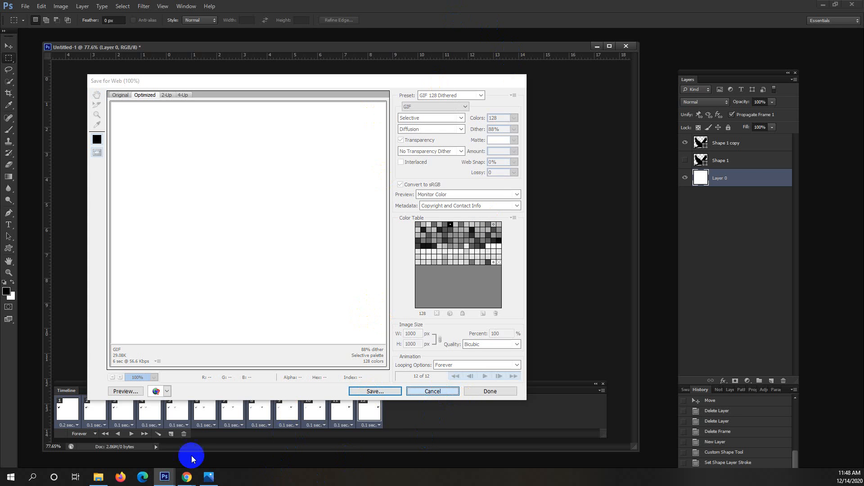
- Switch to Messenger in Chrome and examine the blue fox and wheelchair animations shared in the Graphics Design group chat
{"action": "mouse_move", "coordinate": [188, 477]}
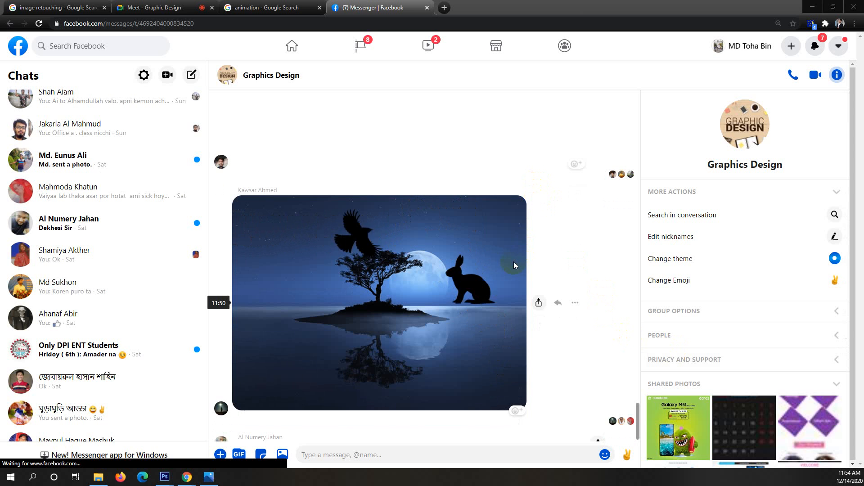
{"action": "scroll", "coordinate": [614, 258], "scroll_direction": "up", "scroll_amount": 6}
{"action": "scroll", "coordinate": [566, 277], "scroll_direction": "up", "scroll_amount": 2}
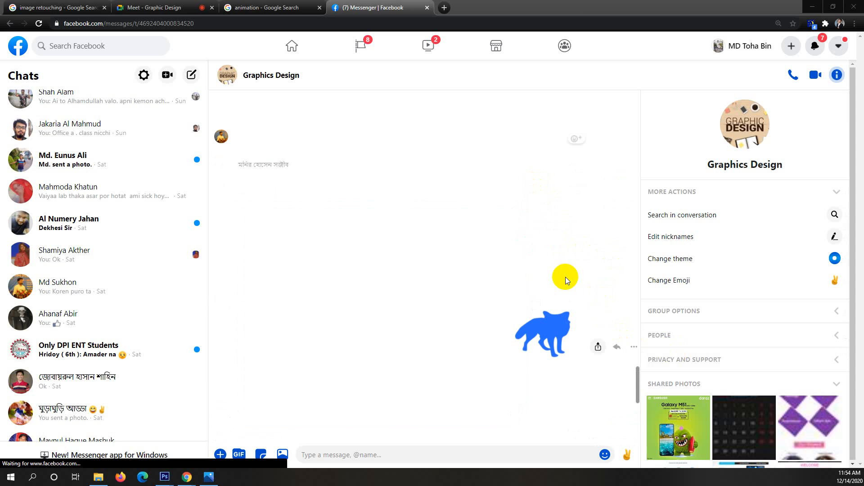
{"action": "scroll", "coordinate": [565, 277], "scroll_direction": "down", "scroll_amount": 2}
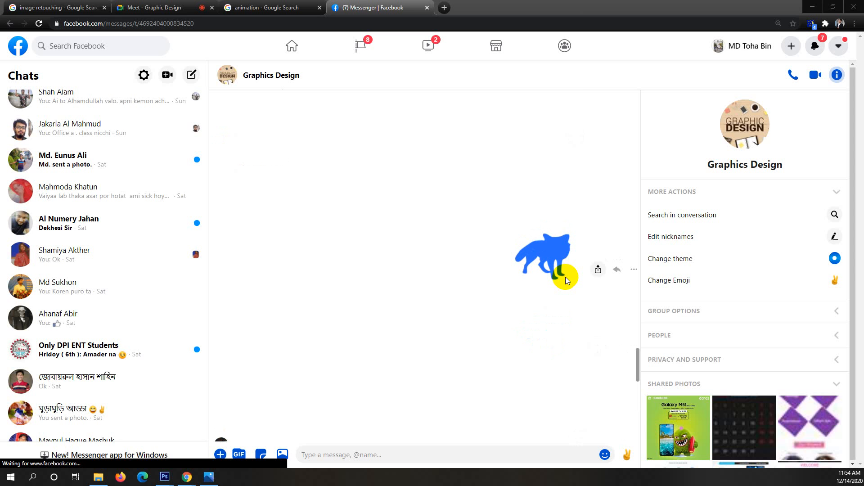
{"action": "scroll", "coordinate": [565, 277], "scroll_direction": "up", "scroll_amount": 2}
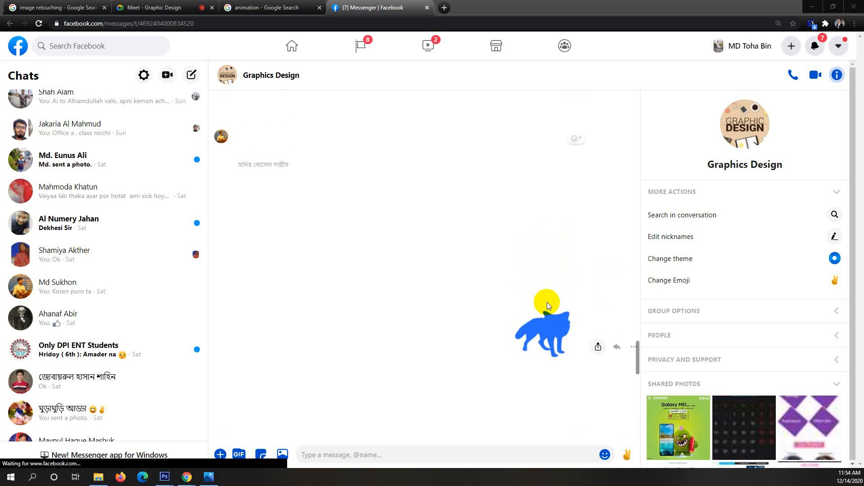
{"action": "left_click", "coordinate": [552, 324]}
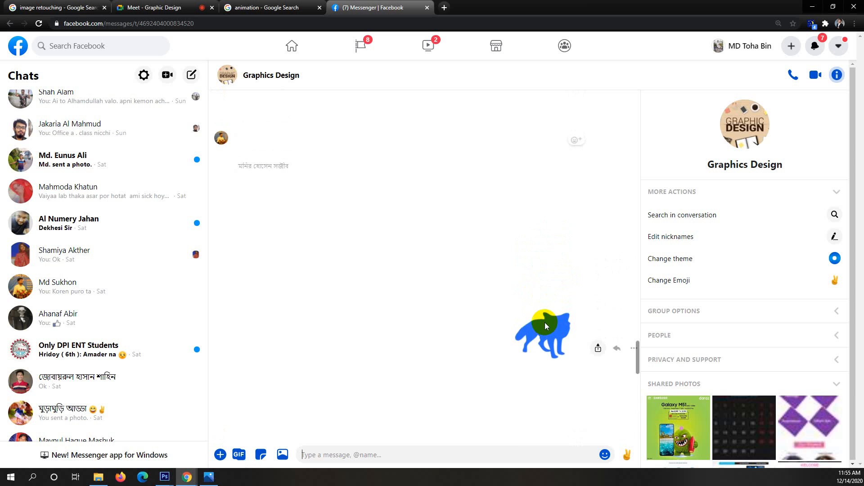
{"action": "scroll", "coordinate": [544, 322], "scroll_direction": "up", "scroll_amount": 2}
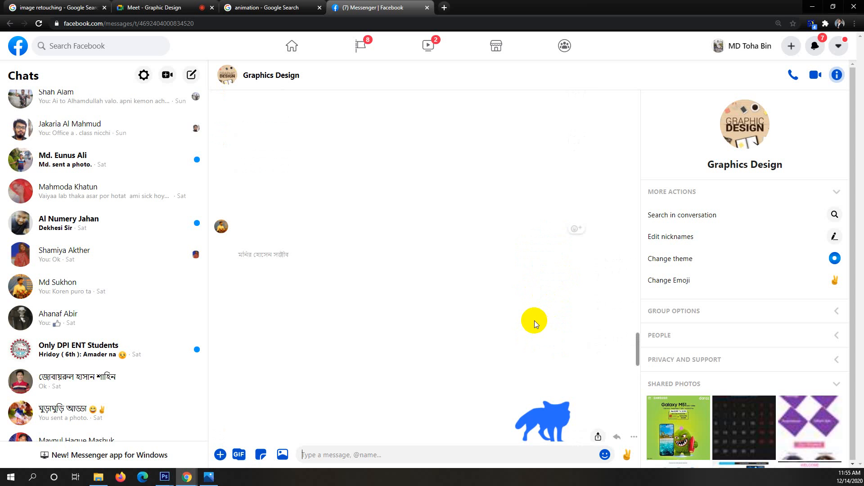
{"action": "scroll", "coordinate": [534, 320], "scroll_direction": "up", "scroll_amount": 1}
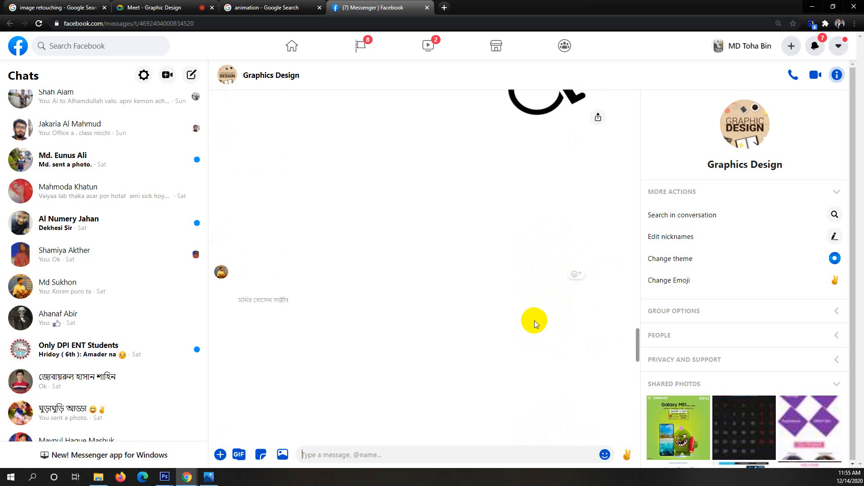
{"action": "scroll", "coordinate": [534, 321], "scroll_direction": "up", "scroll_amount": 3}
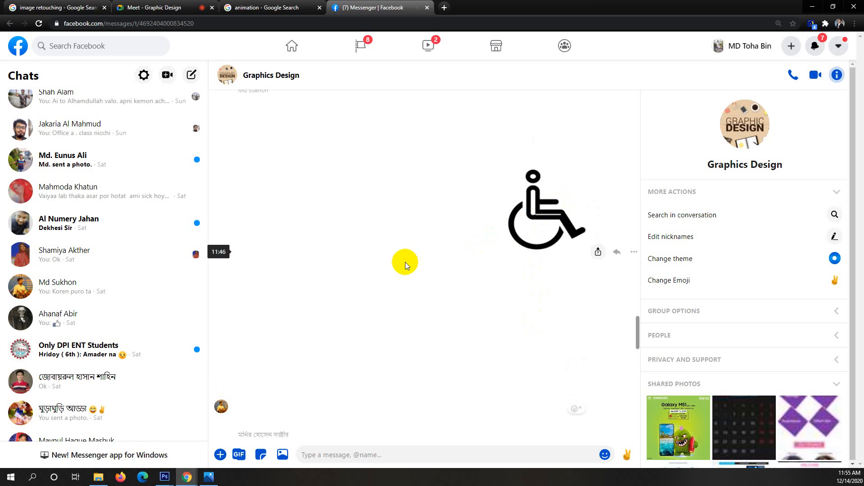
{"action": "left_click", "coordinate": [456, 281]}
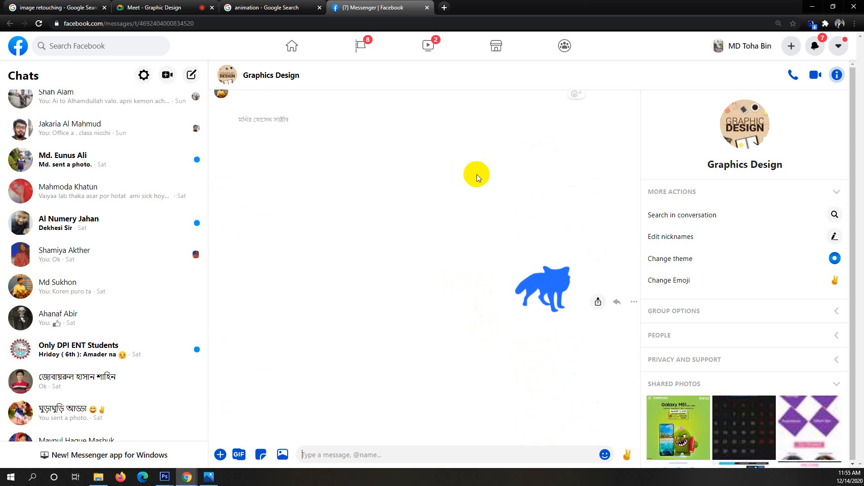
{"action": "left_click", "coordinate": [853, 191]}
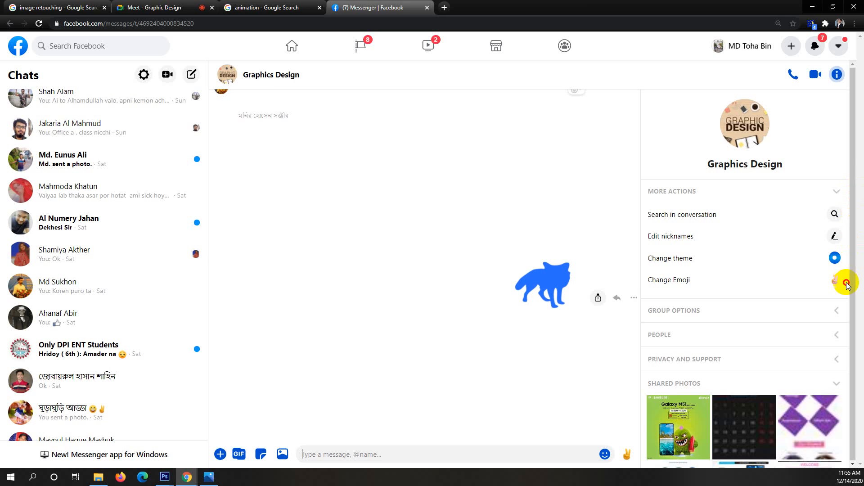
- Compare the moonlit tree animation with the bird and rabbit against the walking animal animation shared in the group chat
{"action": "scroll", "coordinate": [489, 276], "scroll_direction": "up", "scroll_amount": 5}
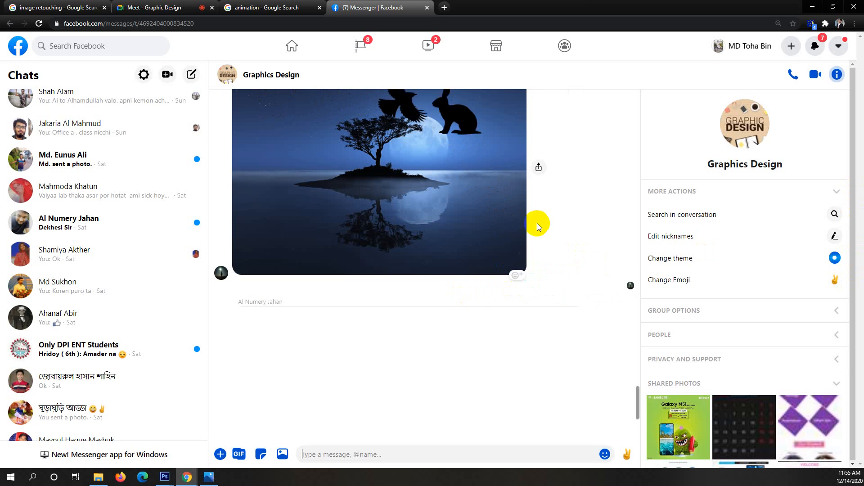
{"action": "scroll", "coordinate": [517, 220], "scroll_direction": "up", "scroll_amount": 3}
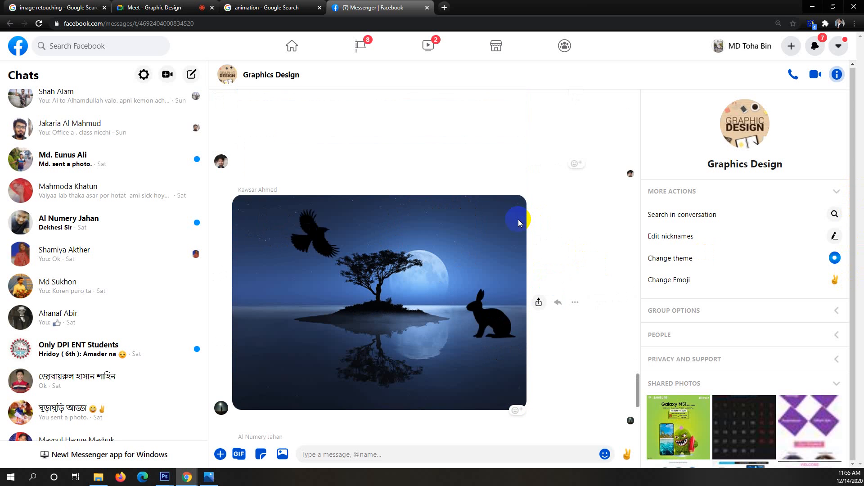
{"action": "scroll", "coordinate": [522, 214], "scroll_direction": "down", "scroll_amount": 5}
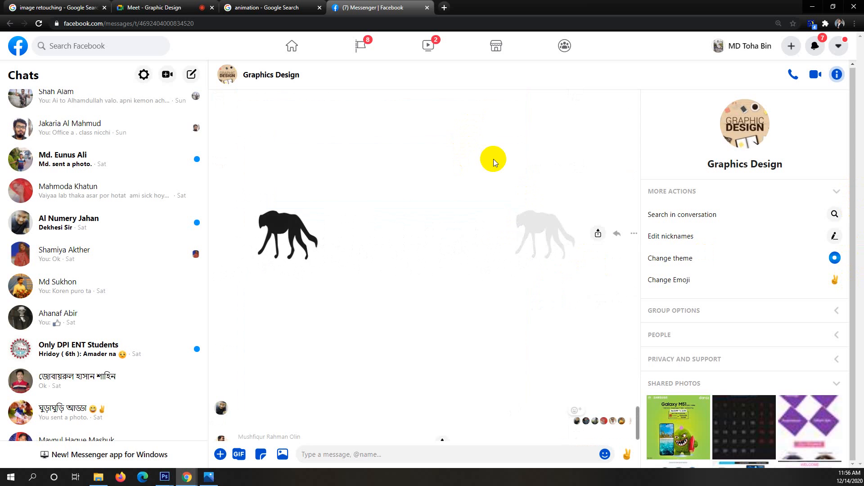
{"action": "scroll", "coordinate": [493, 158], "scroll_direction": "up", "scroll_amount": 3}
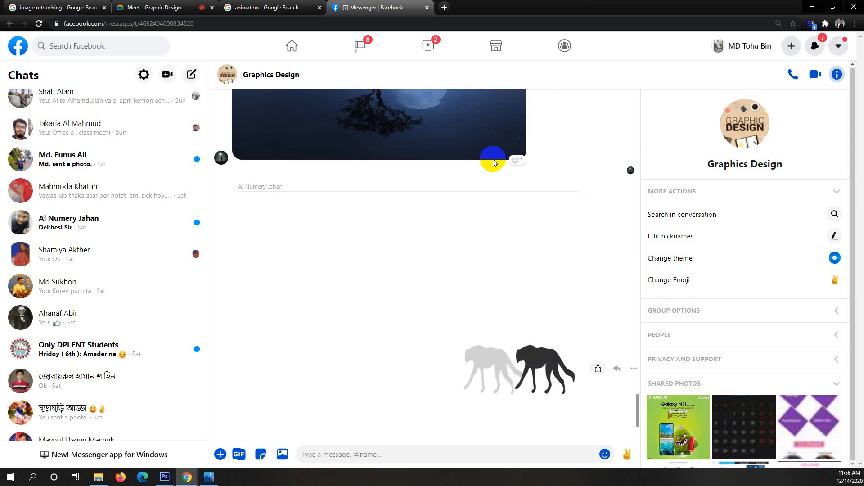
{"action": "scroll", "coordinate": [493, 161], "scroll_direction": "up", "scroll_amount": 5}
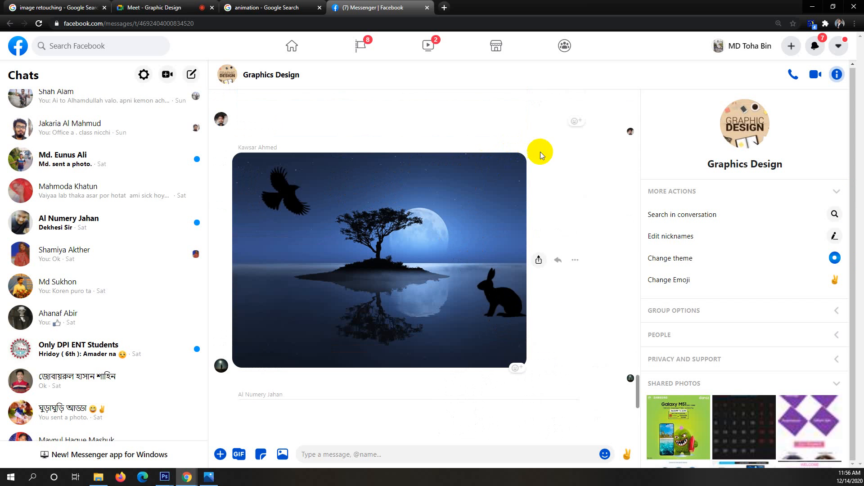
{"action": "scroll", "coordinate": [376, 238], "scroll_direction": "up", "scroll_amount": 4}
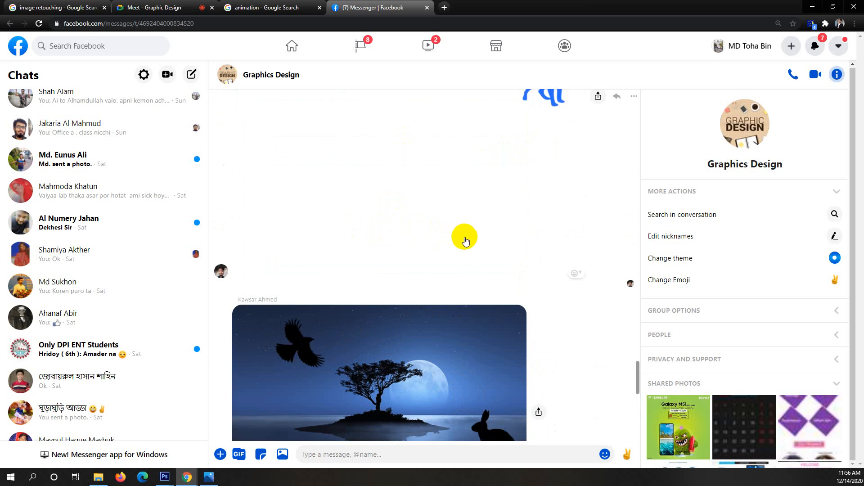
{"action": "scroll", "coordinate": [432, 351], "scroll_direction": "down", "scroll_amount": 5}
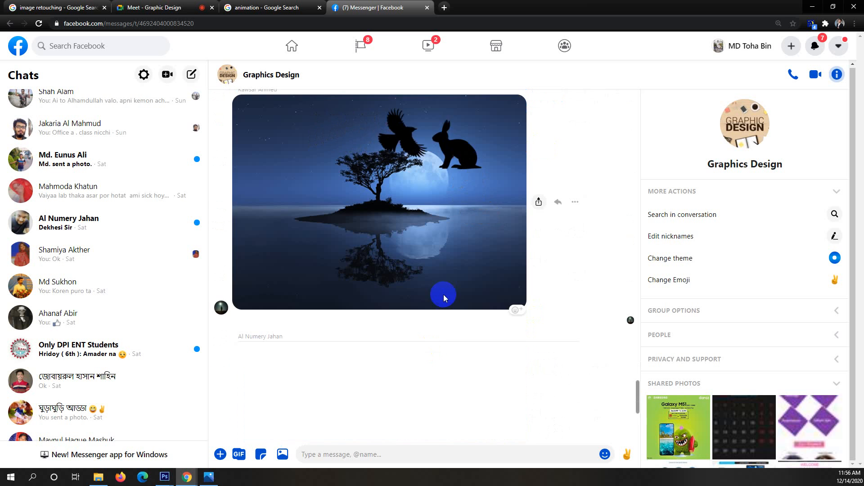
{"action": "scroll", "coordinate": [444, 295], "scroll_direction": "down", "scroll_amount": 5}
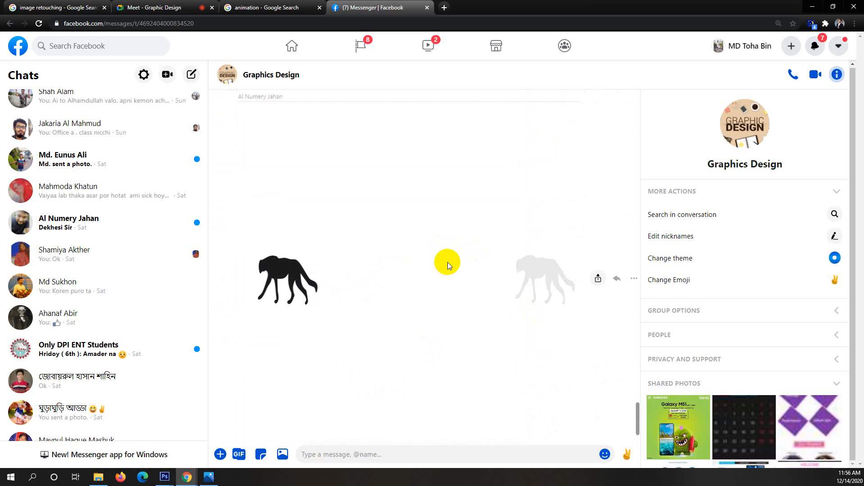
- Review the shared work from the fox animation back to the Galaxy M51 poster, ending at the flying bird animation and the chat list
{"action": "scroll", "coordinate": [452, 262], "scroll_direction": "up", "scroll_amount": 11}
{"action": "scroll", "coordinate": [467, 248], "scroll_direction": "up", "scroll_amount": 4}
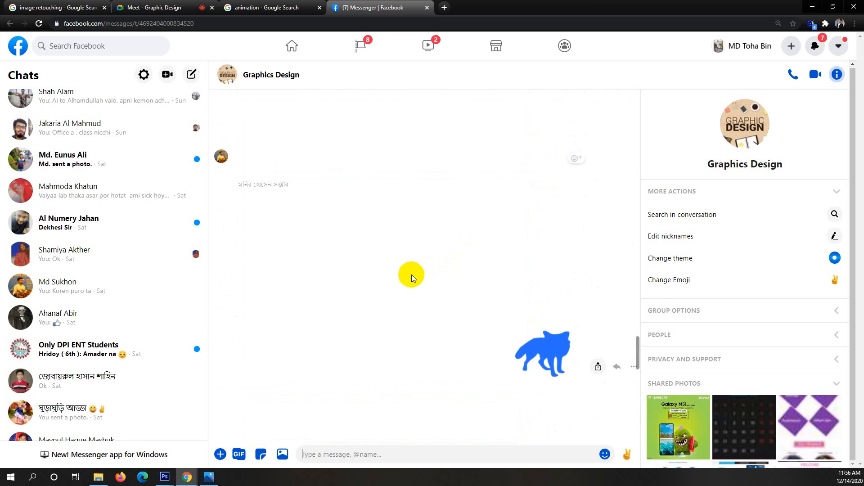
{"action": "scroll", "coordinate": [418, 275], "scroll_direction": "up", "scroll_amount": 6}
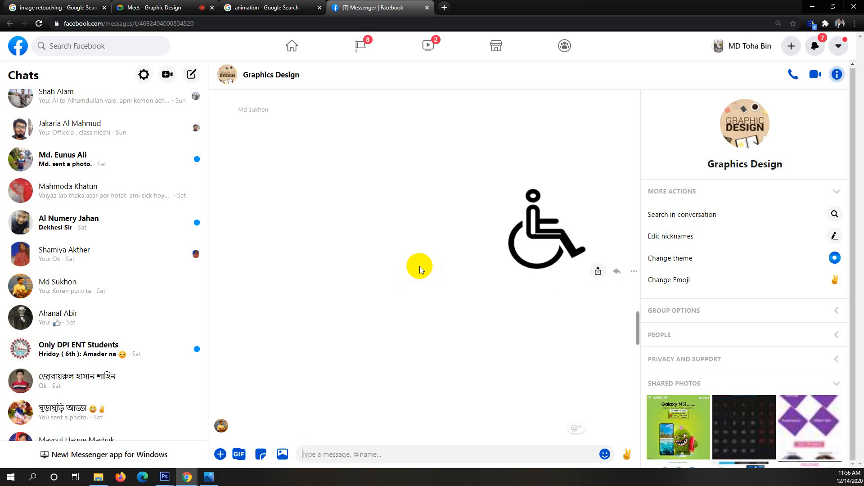
{"action": "scroll", "coordinate": [420, 266], "scroll_direction": "up", "scroll_amount": 1}
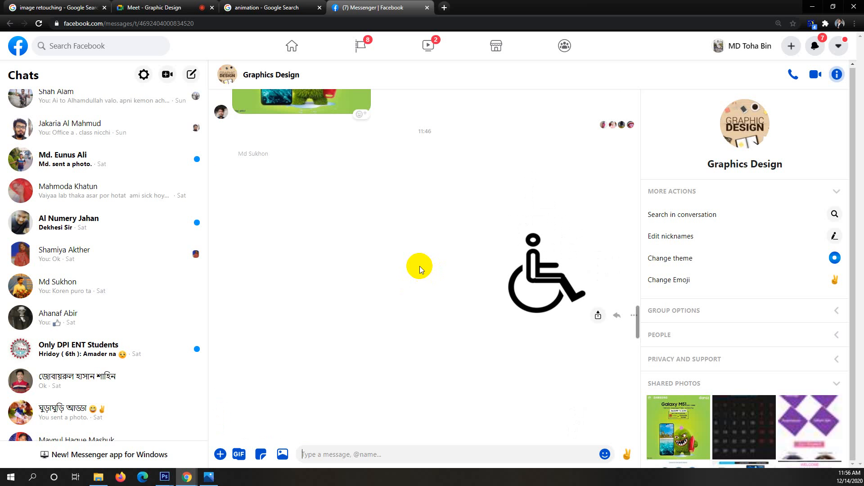
{"action": "scroll", "coordinate": [420, 266], "scroll_direction": "up", "scroll_amount": 3}
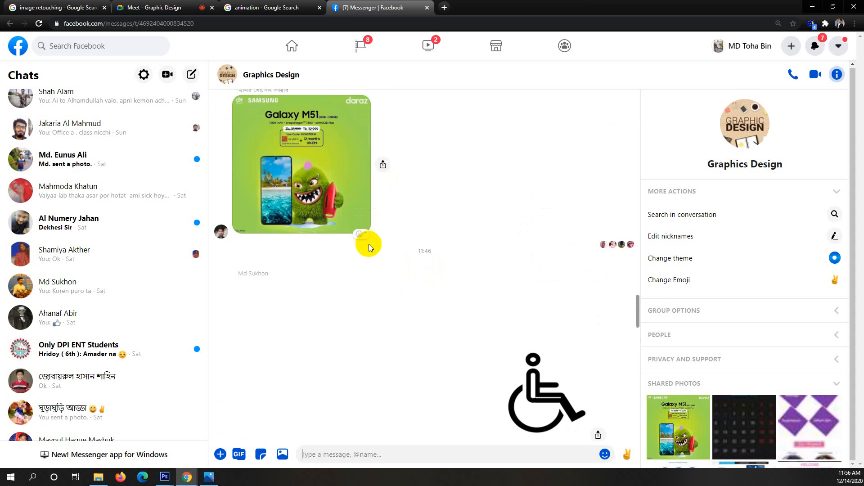
{"action": "scroll", "coordinate": [368, 244], "scroll_direction": "down", "scroll_amount": 20}
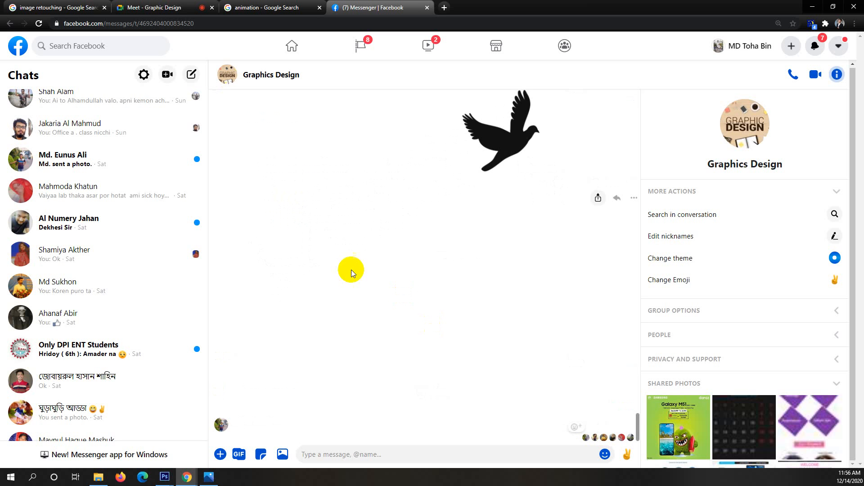
{"action": "scroll", "coordinate": [110, 253], "scroll_direction": "down", "scroll_amount": 3}
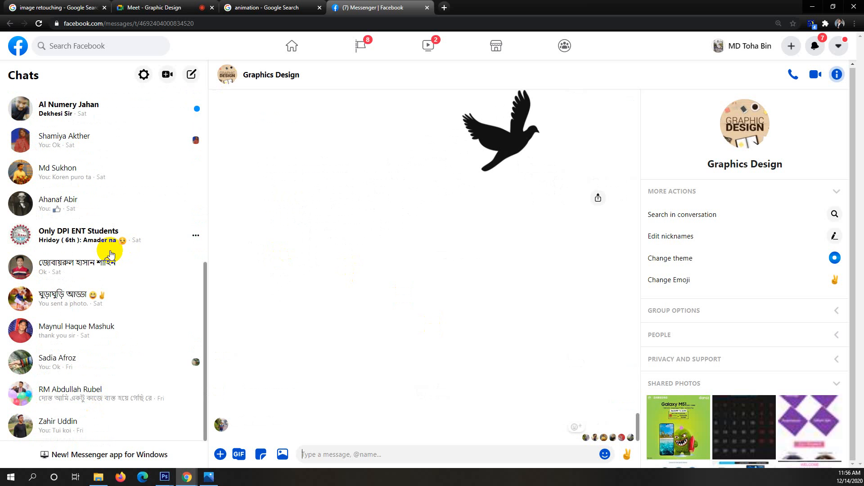
{"action": "scroll", "coordinate": [110, 254], "scroll_direction": "down", "scroll_amount": 1}
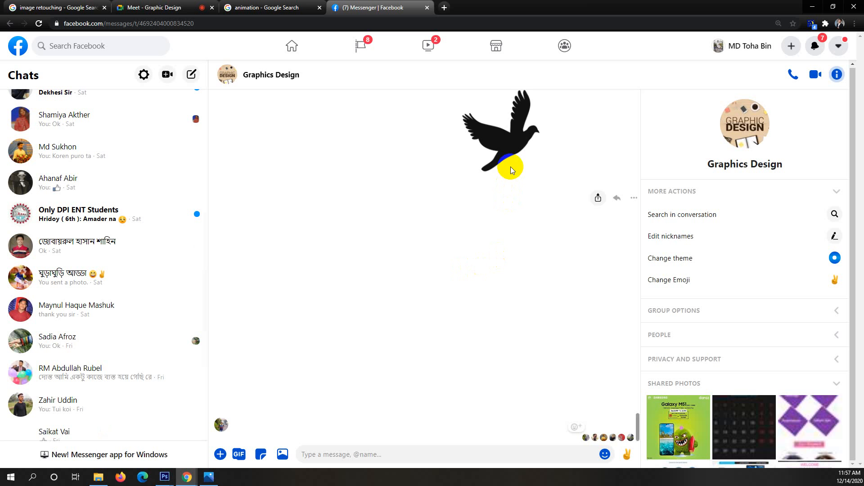
- Examine the flying bird animation shared in the Graphics Design group chat and browse the messages around it and the chat list
{"action": "scroll", "coordinate": [510, 167], "scroll_direction": "up", "scroll_amount": 2}
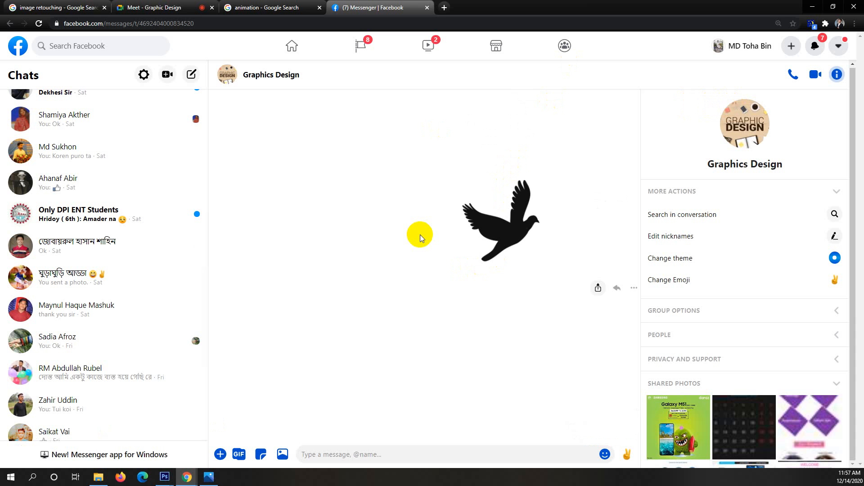
{"action": "scroll", "coordinate": [416, 235], "scroll_direction": "up", "scroll_amount": 1}
{"action": "scroll", "coordinate": [517, 227], "scroll_direction": "up", "scroll_amount": 2}
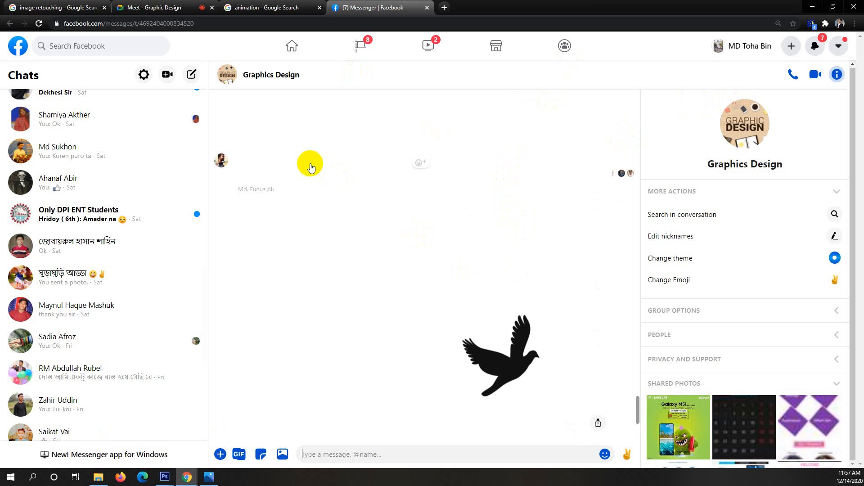
{"action": "scroll", "coordinate": [309, 164], "scroll_direction": "down", "scroll_amount": 3}
{"action": "scroll", "coordinate": [310, 163], "scroll_direction": "up", "scroll_amount": 2}
{"action": "scroll", "coordinate": [310, 164], "scroll_direction": "down", "scroll_amount": 4}
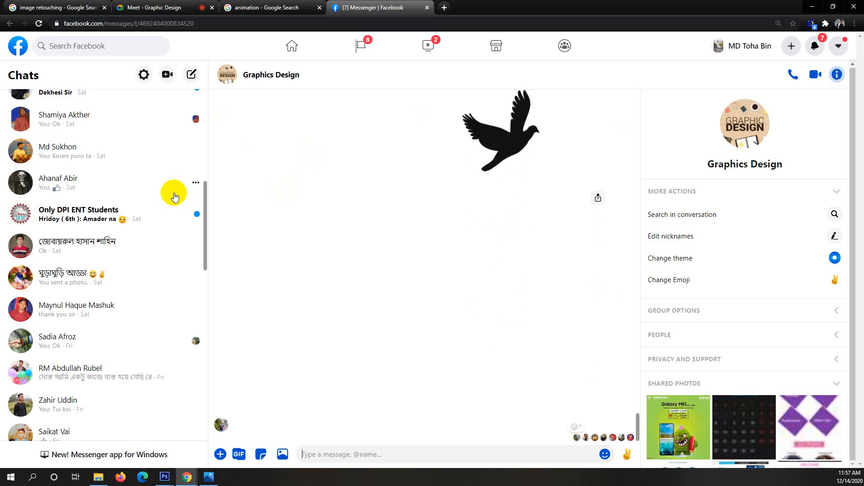
{"action": "scroll", "coordinate": [193, 279], "scroll_direction": "down", "scroll_amount": 8}
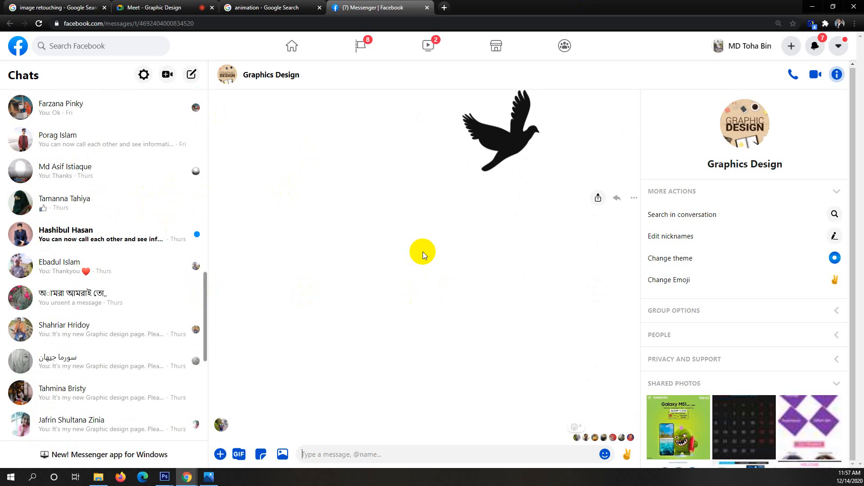
{"action": "left_click", "coordinate": [515, 154]}
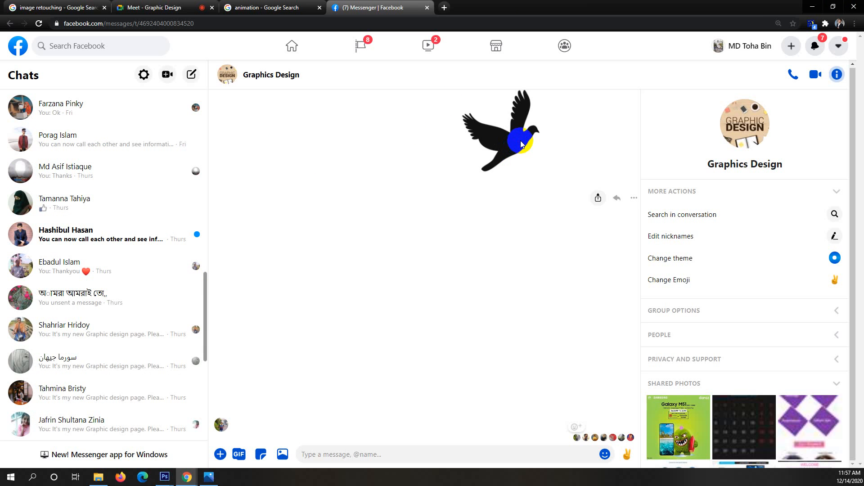
{"action": "left_click", "coordinate": [538, 133]}
{"action": "left_click", "coordinate": [525, 135]}
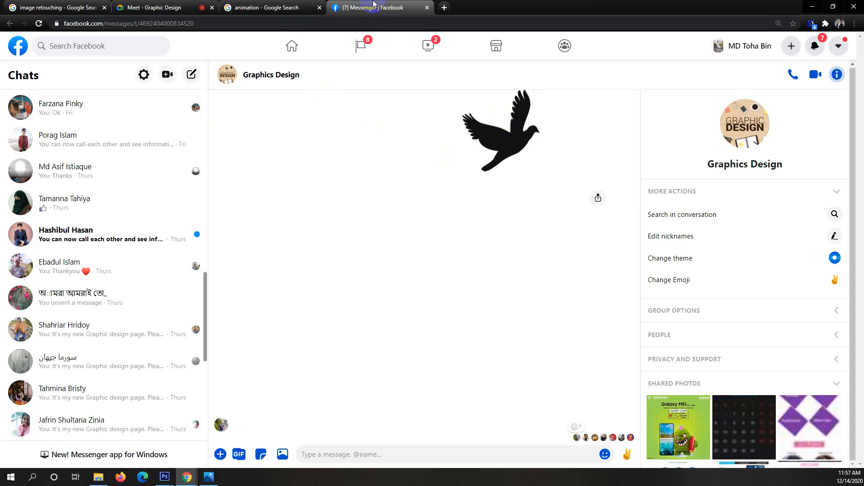
- Close Messenger, switch back to Photoshop and delete the Shape 1 copy and Shape 1 bird layers
{"action": "left_click", "coordinate": [427, 10]}
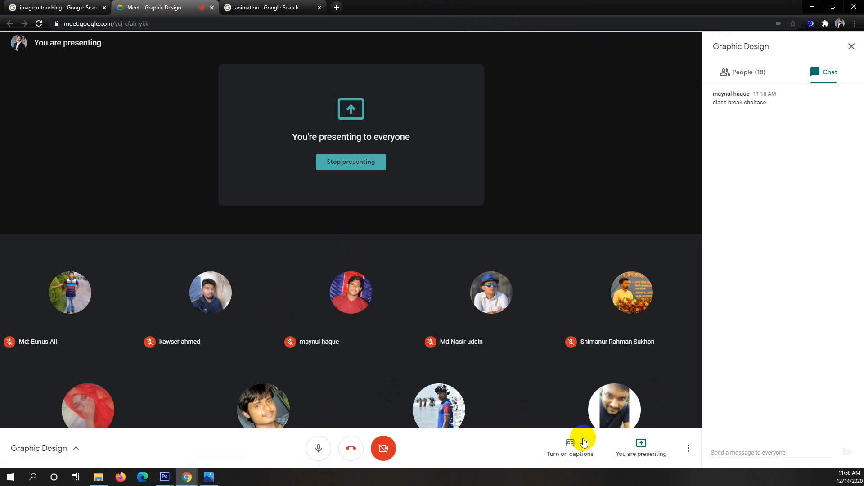
{"action": "left_click", "coordinate": [812, 6]}
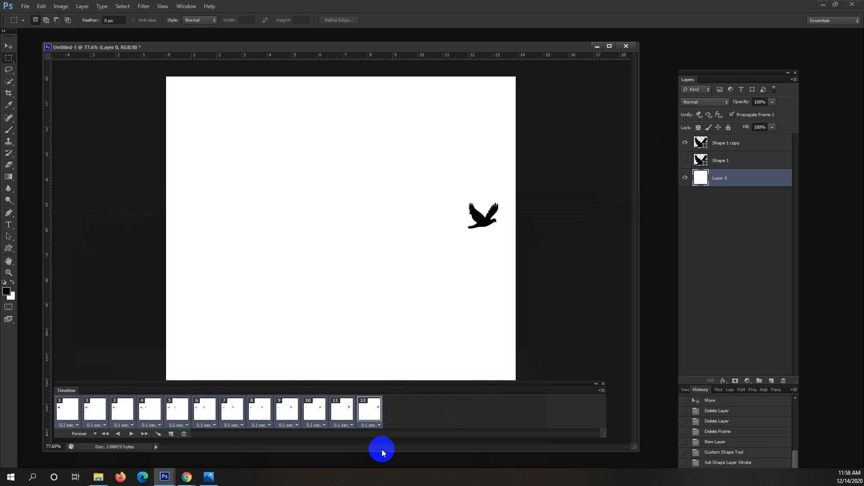
{"action": "left_click", "coordinate": [726, 159]}
{"action": "left_click", "coordinate": [737, 147]}
{"action": "key", "text": "Delete"}
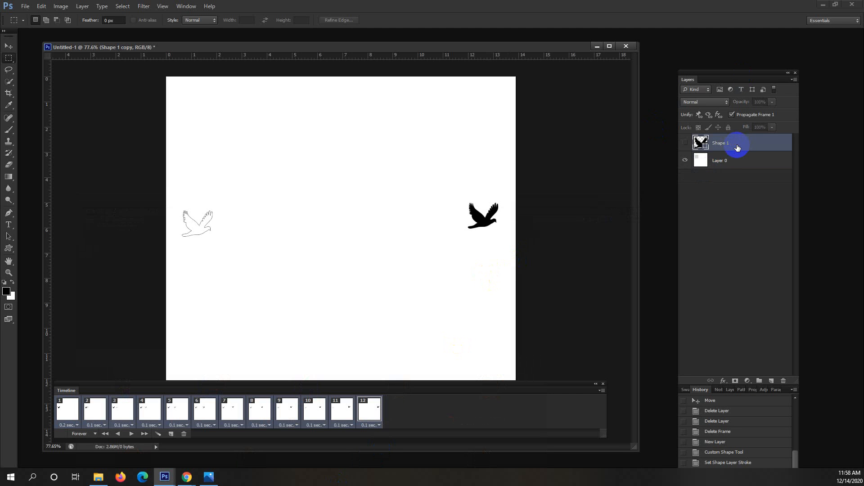
{"action": "key", "text": "Delete"}
- Delete frames 2 through 12 from the animation timeline, keeping only the first frame
{"action": "left_click_drag", "start_coordinate": [367, 407], "coordinate": [91, 415]}
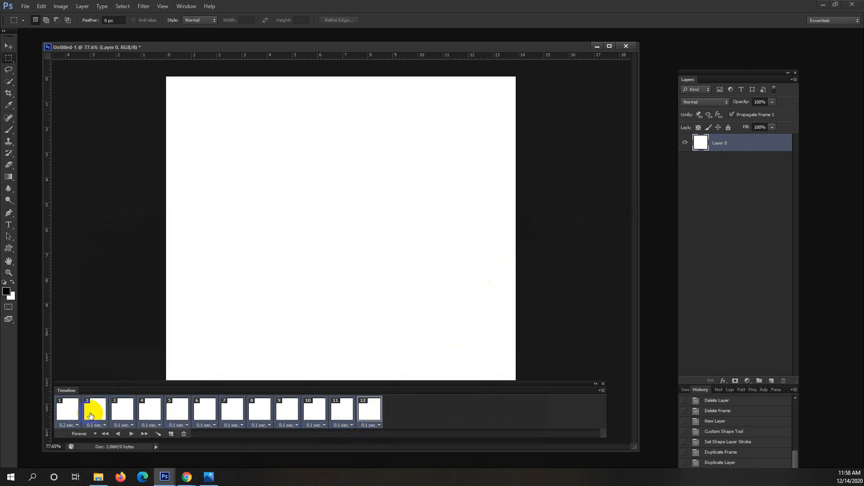
{"action": "left_click", "coordinate": [90, 413]}
{"action": "left_click", "coordinate": [377, 407], "text": "shift"}
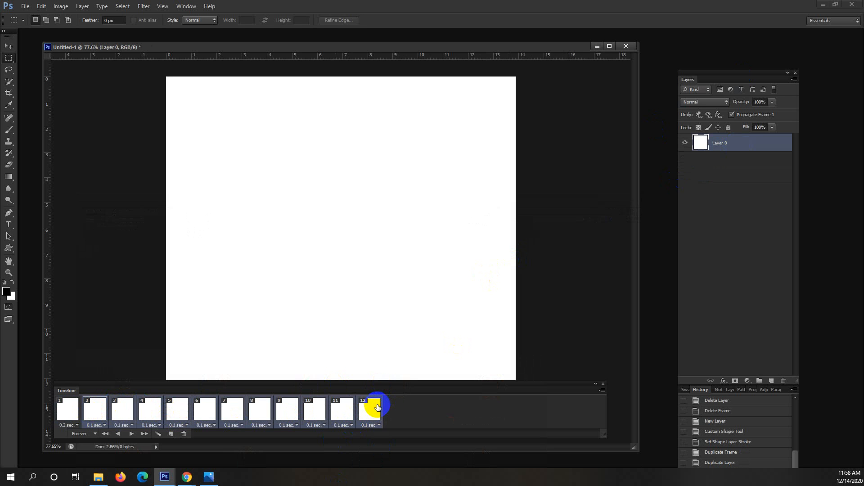
{"action": "left_click", "coordinate": [183, 433]}
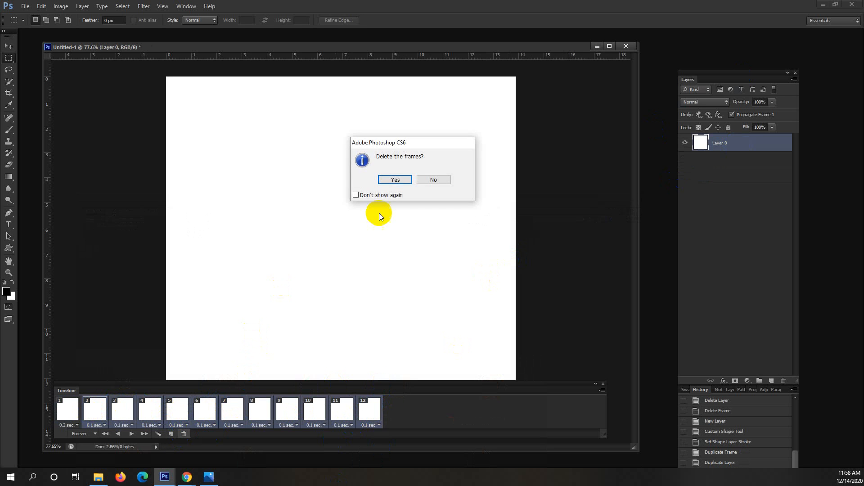
{"action": "left_click", "coordinate": [392, 179]}
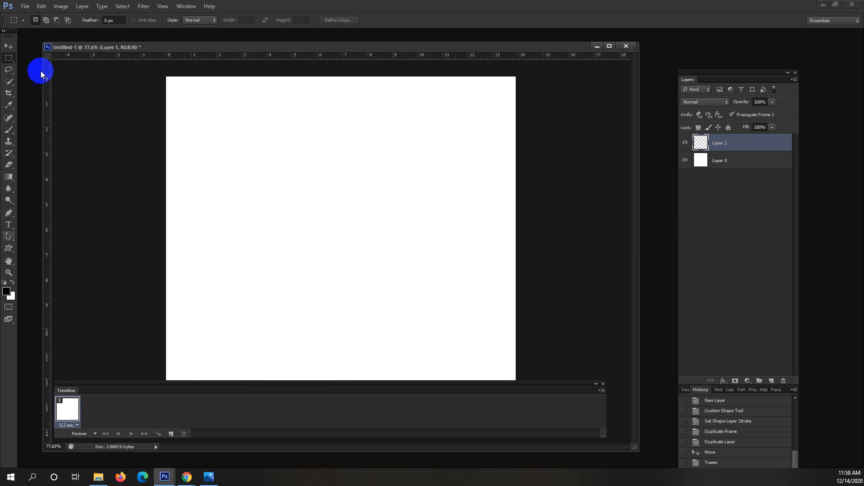
{"action": "left_click", "coordinate": [9, 251]}
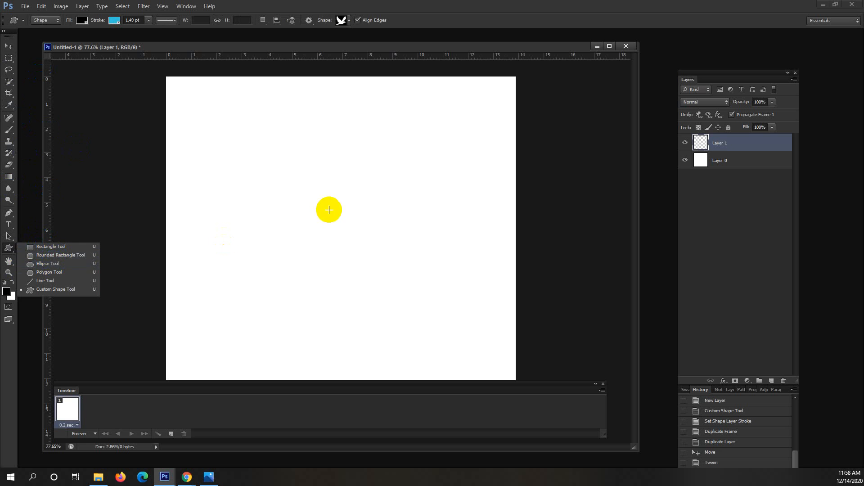
{"action": "mouse_move", "coordinate": [325, 232]}
{"action": "left_mouse_down"}
{"action": "mouse_move", "coordinate": [318, 185]}
{"action": "mouse_move", "coordinate": [295, 175]}
{"action": "mouse_move", "coordinate": [371, 257]}
{"action": "mouse_move", "coordinate": [367, 246]}
{"action": "left_mouse_up"}
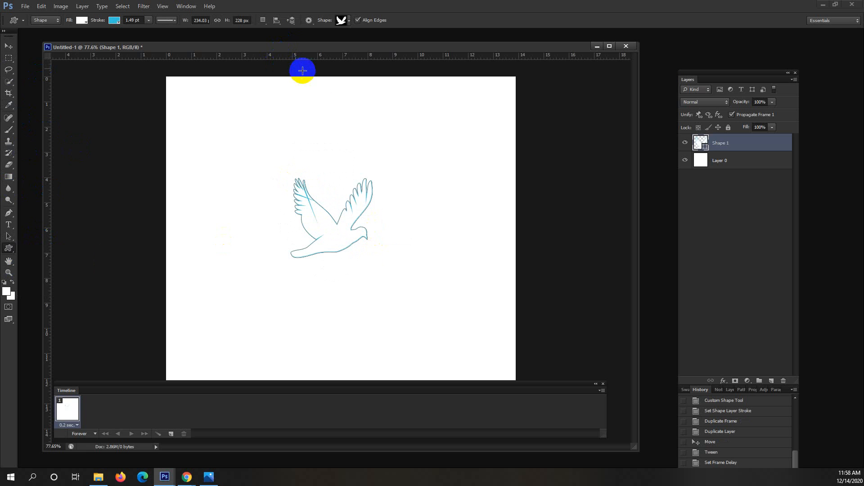
{"action": "key", "text": "Delete"}
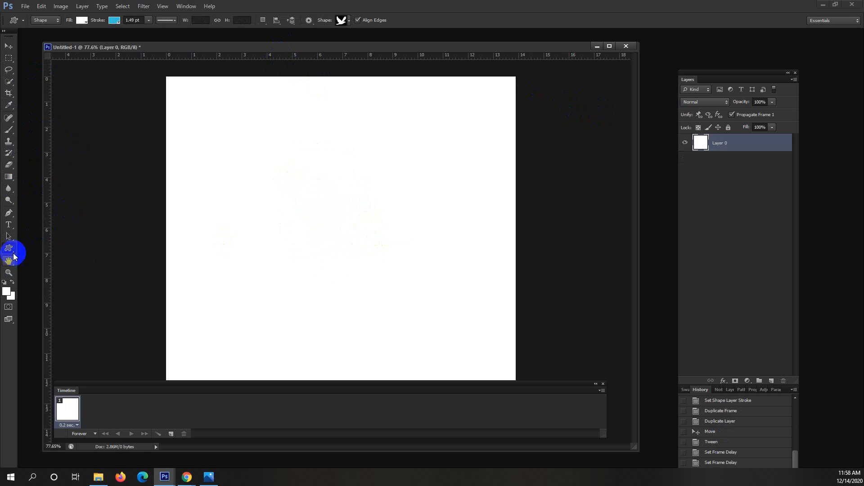
- Draw a circle about 346 px in diameter on the blank canvas with the Ellipse tool
{"action": "left_click", "coordinate": [10, 249]}
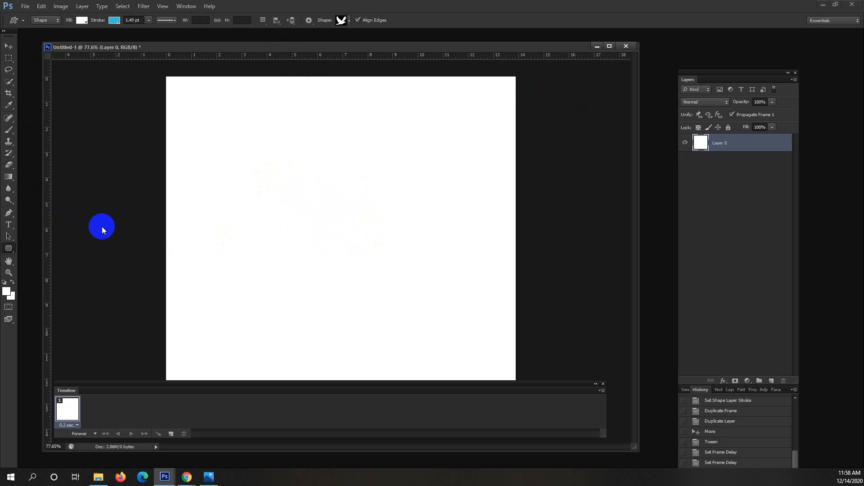
{"action": "left_click", "coordinate": [6, 249]}
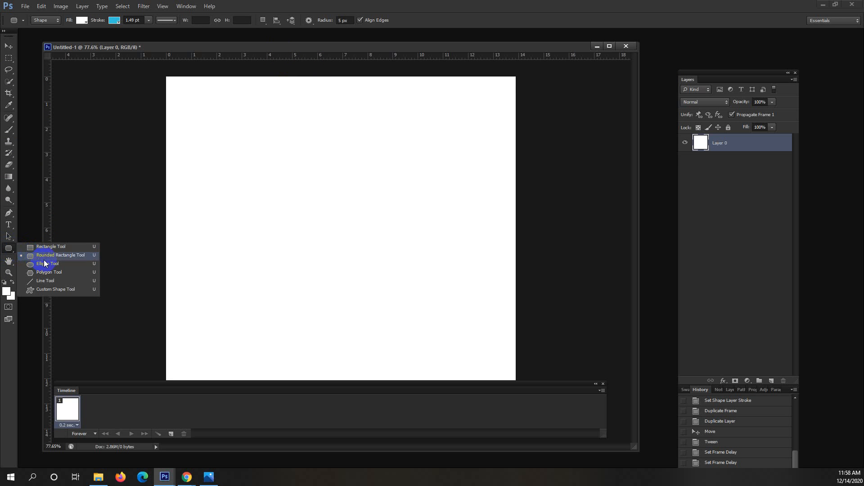
{"action": "left_click", "coordinate": [50, 266]}
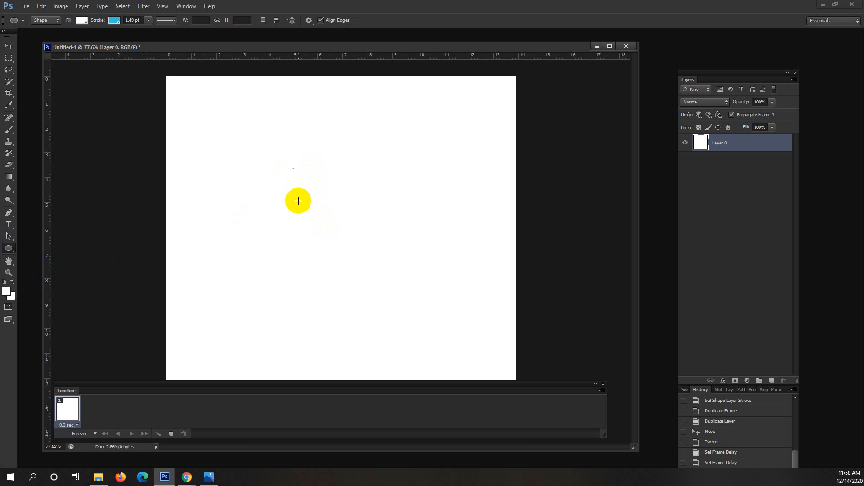
{"action": "left_click", "coordinate": [298, 201]}
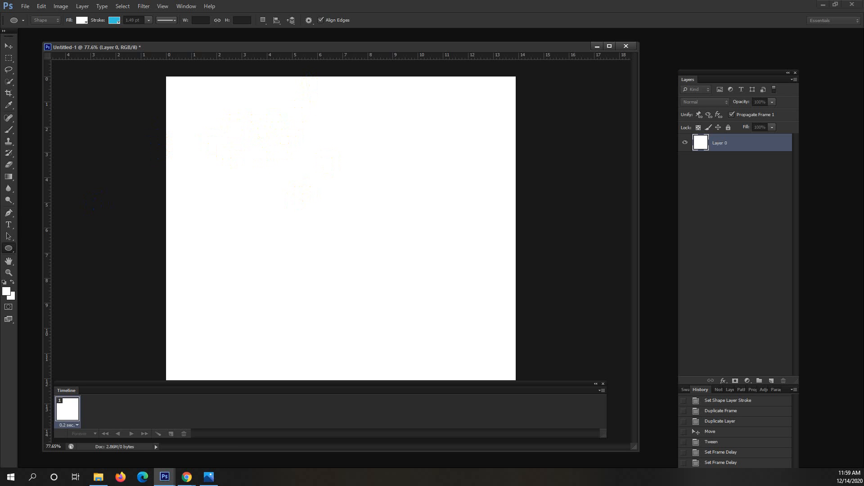
{"action": "left_click_drag", "start_coordinate": [251, 168], "coordinate": [378, 287]}
- Set the circle's fill to red and its stroke to none
{"action": "left_click", "coordinate": [89, 30]}
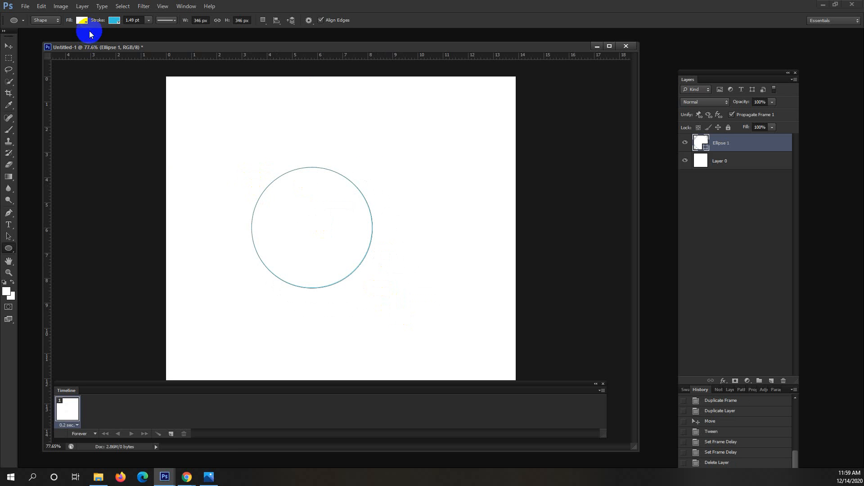
{"action": "left_click", "coordinate": [82, 20]}
{"action": "left_click", "coordinate": [38, 72]}
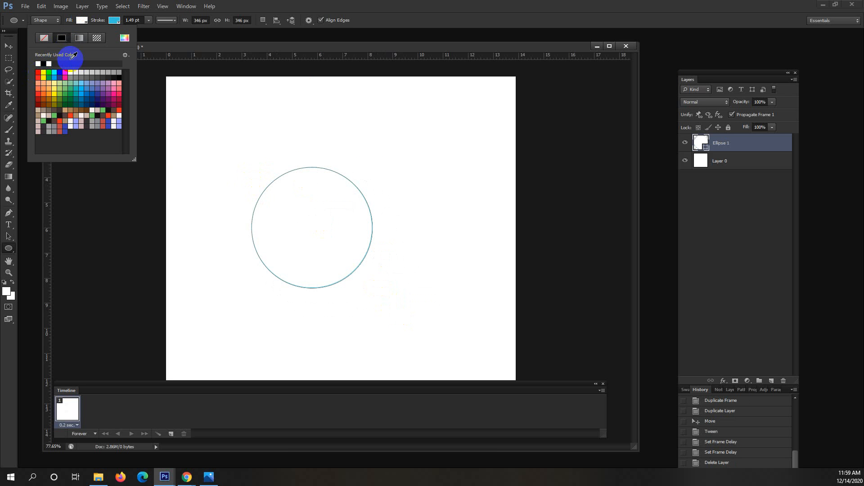
{"action": "left_click", "coordinate": [114, 20]}
{"action": "left_click", "coordinate": [114, 20]}
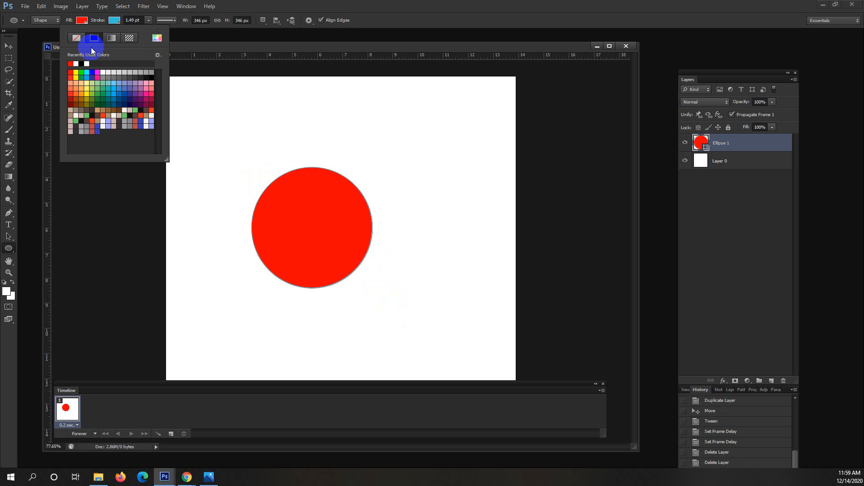
{"action": "left_click", "coordinate": [76, 38]}
{"action": "left_click", "coordinate": [237, 43]}
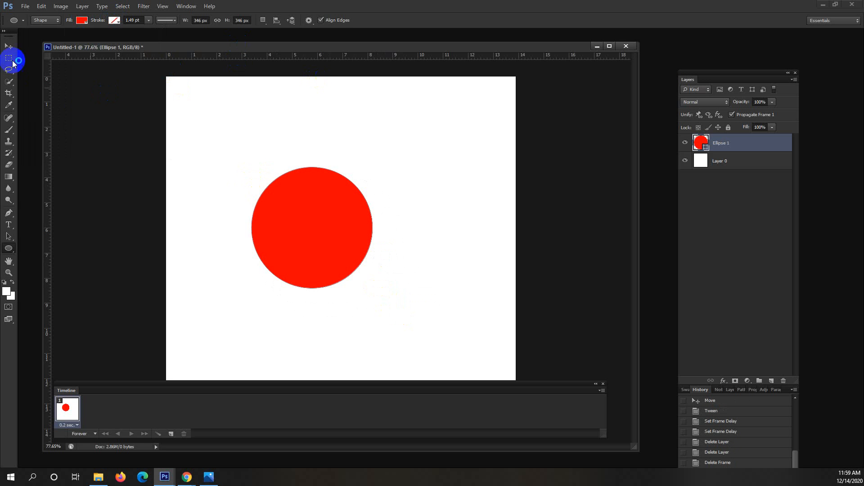
- Move the red circle to roughly the middle of the canvas and duplicate the frame as frame 2
{"action": "left_click", "coordinate": [8, 47]}
{"action": "left_click_drag", "start_coordinate": [332, 218], "coordinate": [356, 219]}
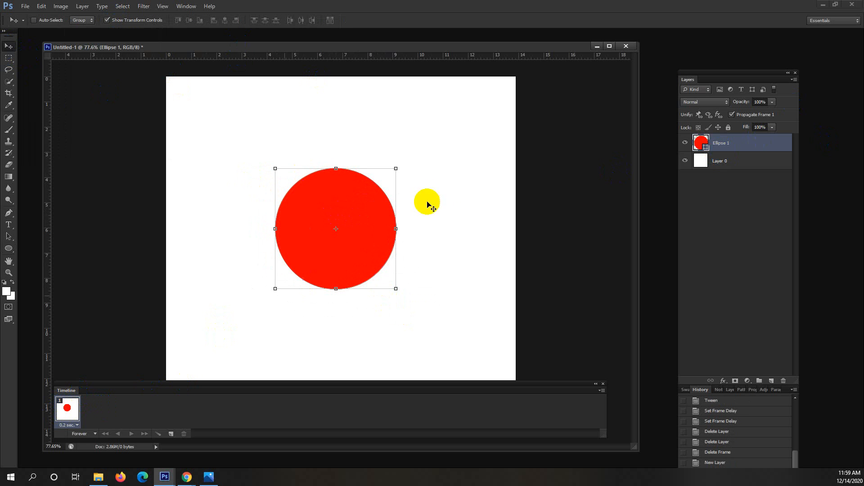
{"action": "left_click_drag", "start_coordinate": [369, 209], "coordinate": [378, 200]}
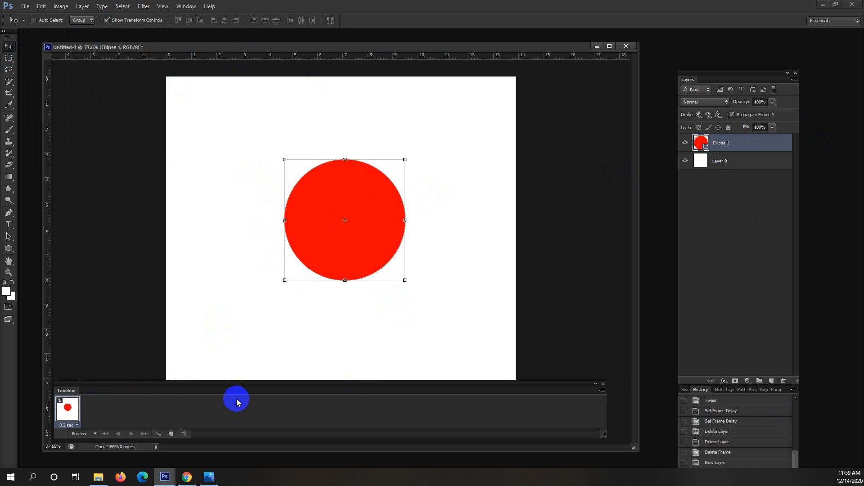
{"action": "left_click", "coordinate": [171, 434]}
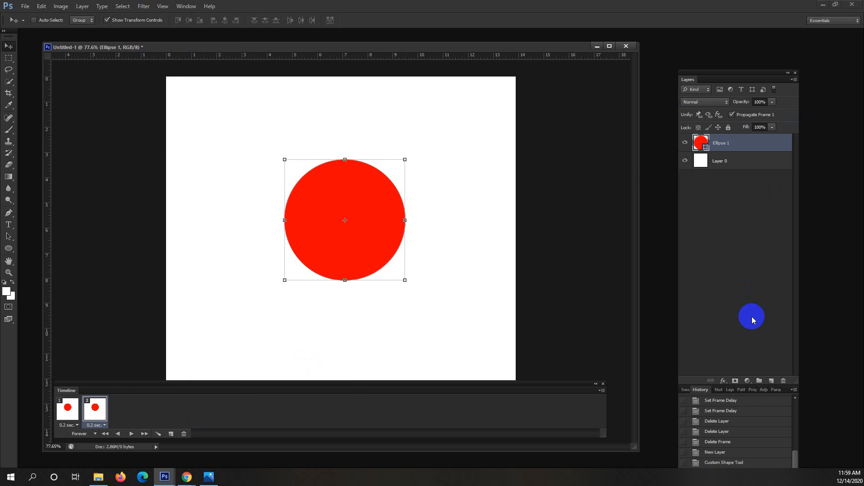
- Duplicate the Ellipse 1 layer five times
{"action": "right_click", "coordinate": [750, 149]}
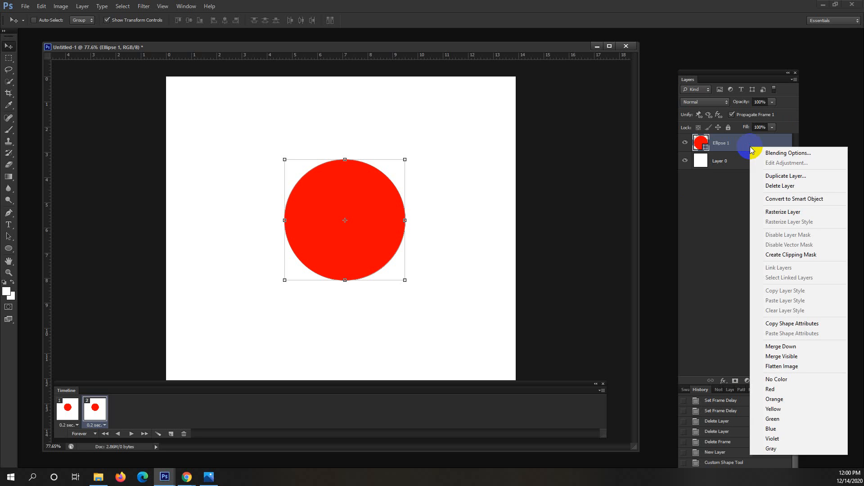
{"action": "left_click", "coordinate": [736, 150]}
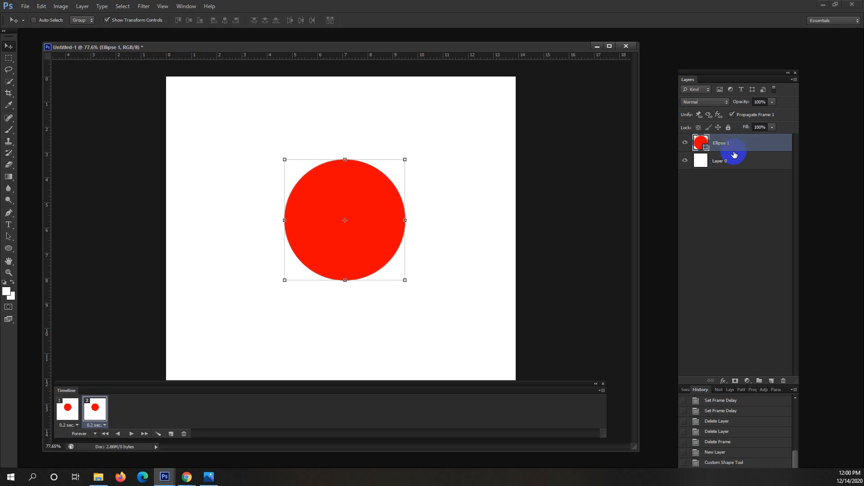
{"action": "key", "text": "ctrl+j"}
{"action": "key", "text": "ctrl+j"}
{"action": "key", "text": "ctrl+j"}
{"action": "key", "text": "ctrl+j"}
{"action": "key", "text": "ctrl+j"}
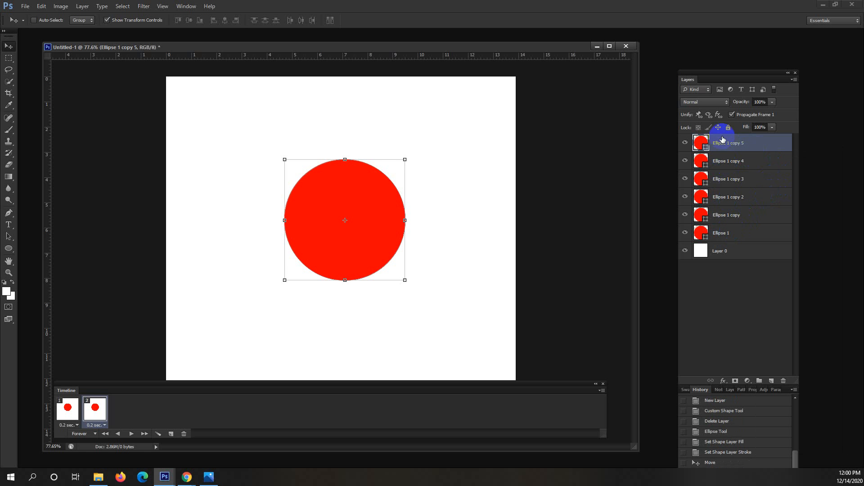
- Set the fill of the Ellipse 1 copy layer's circle to blue
{"action": "left_click", "coordinate": [734, 235]}
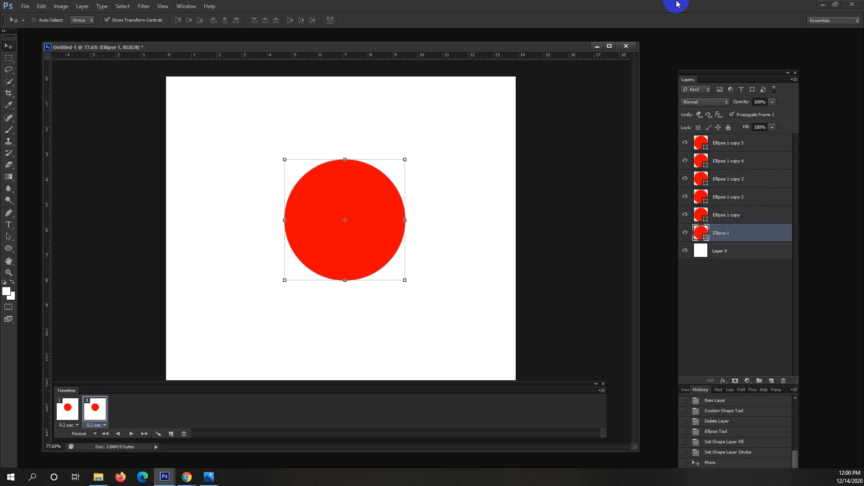
{"action": "left_click", "coordinate": [68, 410]}
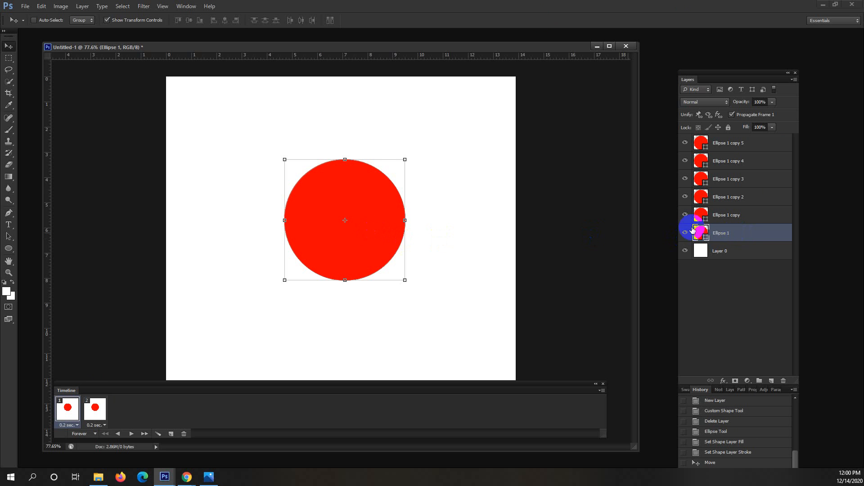
{"action": "left_click", "coordinate": [736, 215]}
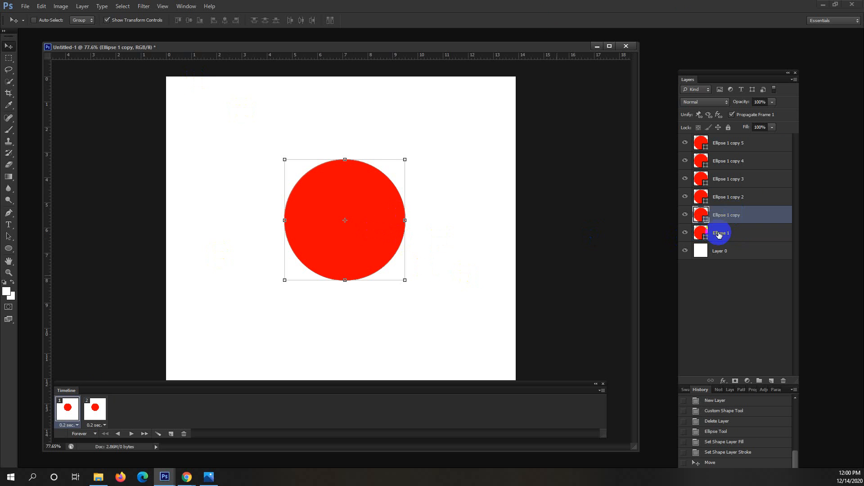
{"action": "left_click", "coordinate": [9, 236]}
{"action": "left_click", "coordinate": [276, 208]}
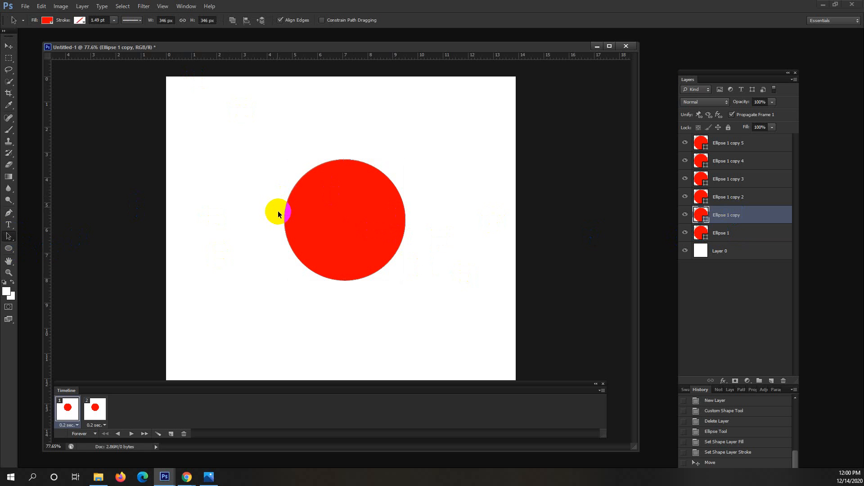
{"action": "left_click", "coordinate": [51, 24]}
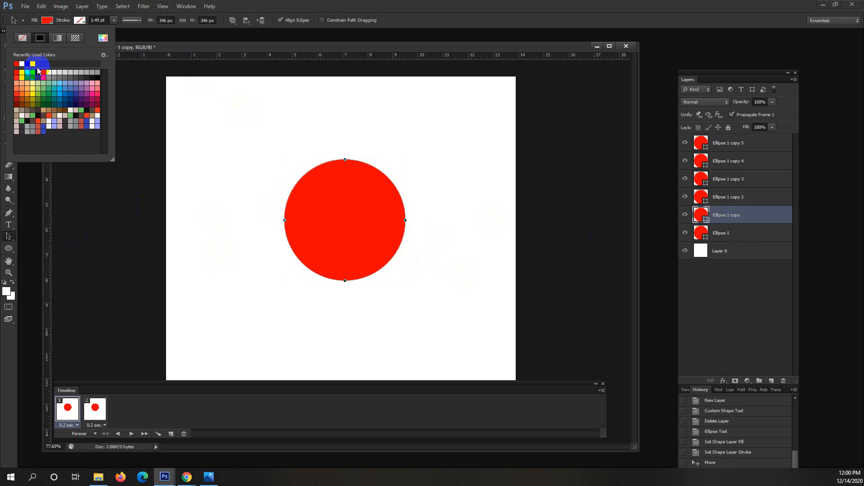
{"action": "left_click", "coordinate": [38, 72]}
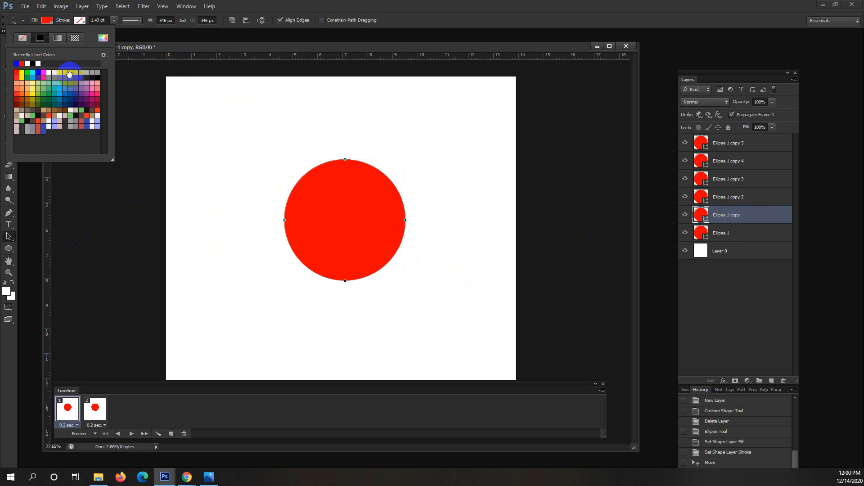
- Set the fill of the Ellipse 1 copy 2 layer's circle to green
{"action": "left_click", "coordinate": [733, 198]}
{"action": "left_click", "coordinate": [733, 199]}
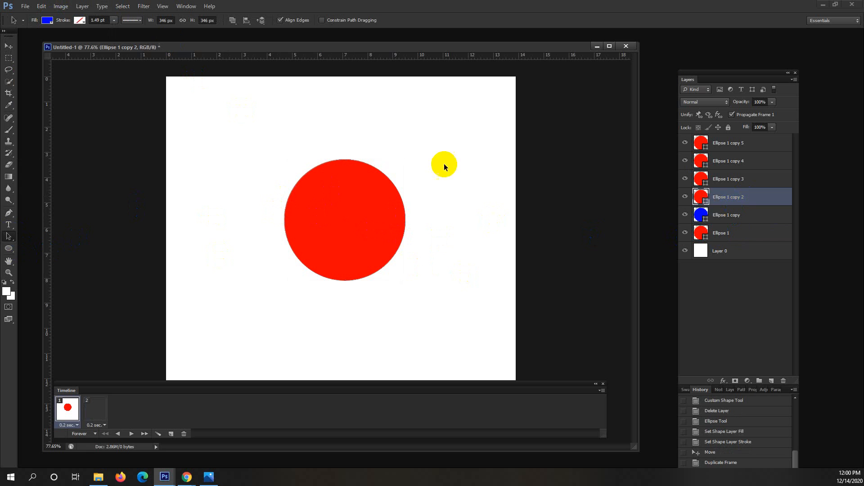
{"action": "left_click", "coordinate": [51, 24]}
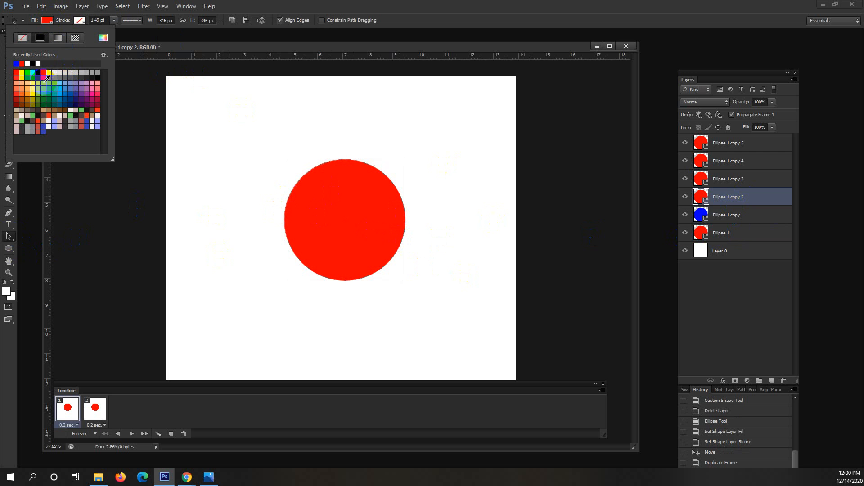
{"action": "left_click", "coordinate": [28, 78]}
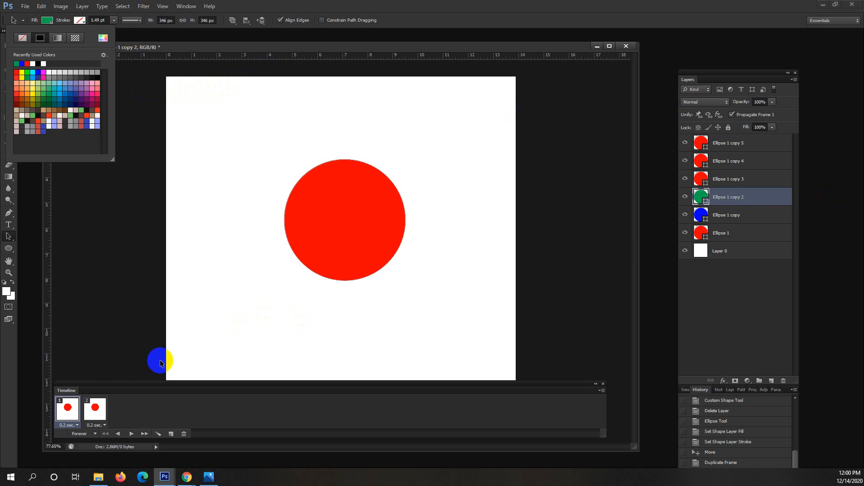
- Duplicate frame 2 four times to bring the animation to six frames
{"action": "left_click", "coordinate": [94, 408]}
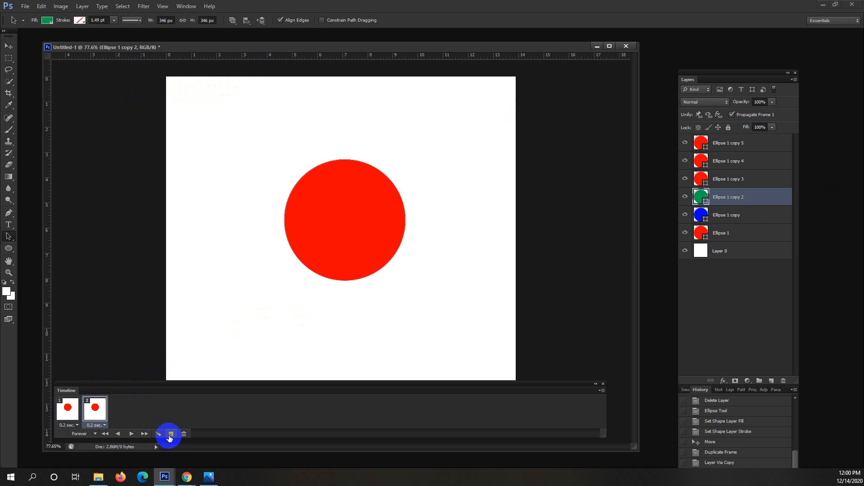
{"action": "left_click", "coordinate": [171, 435]}
{"action": "left_click", "coordinate": [170, 435]}
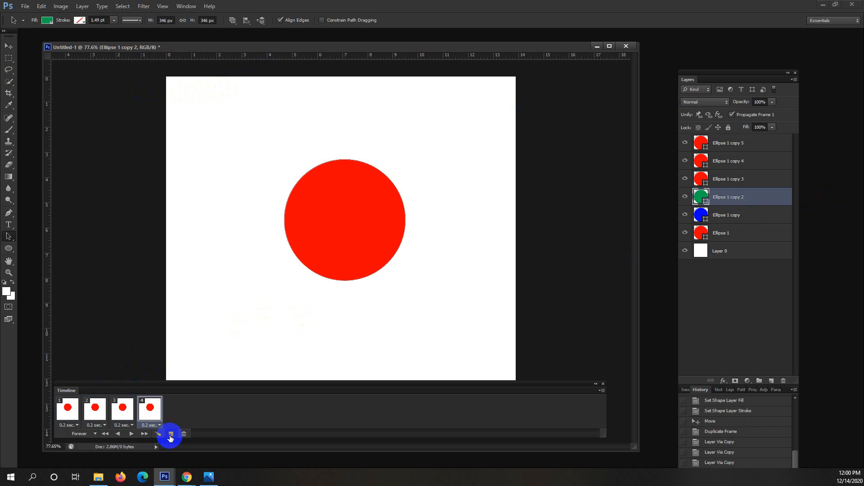
{"action": "left_click", "coordinate": [171, 435]}
{"action": "left_click", "coordinate": [171, 435]}
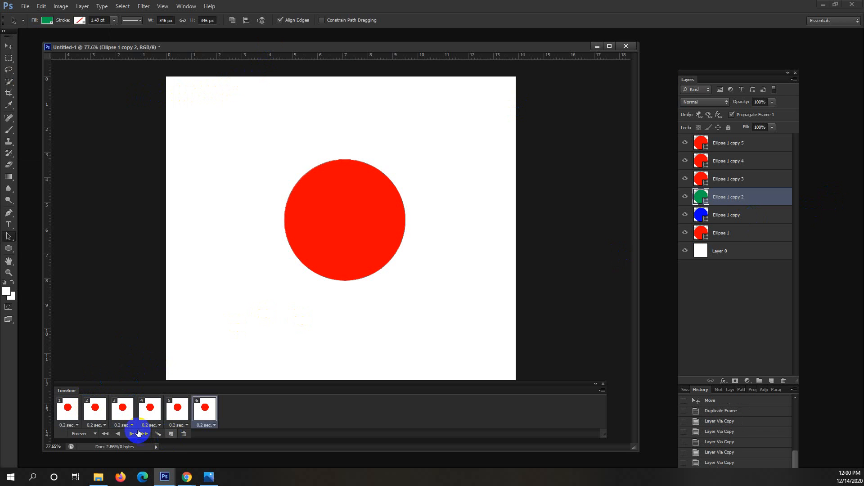
- In frame 2, hide the layers Ellipse 1 copy 2 through Ellipse 1 copy 5 to show the blue circle
{"action": "left_click", "coordinate": [66, 409]}
{"action": "left_click", "coordinate": [729, 234]}
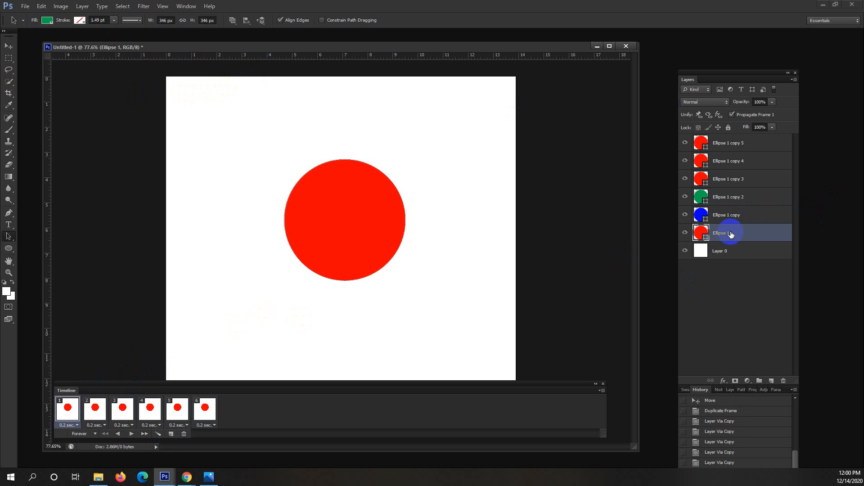
{"action": "left_click", "coordinate": [95, 408]}
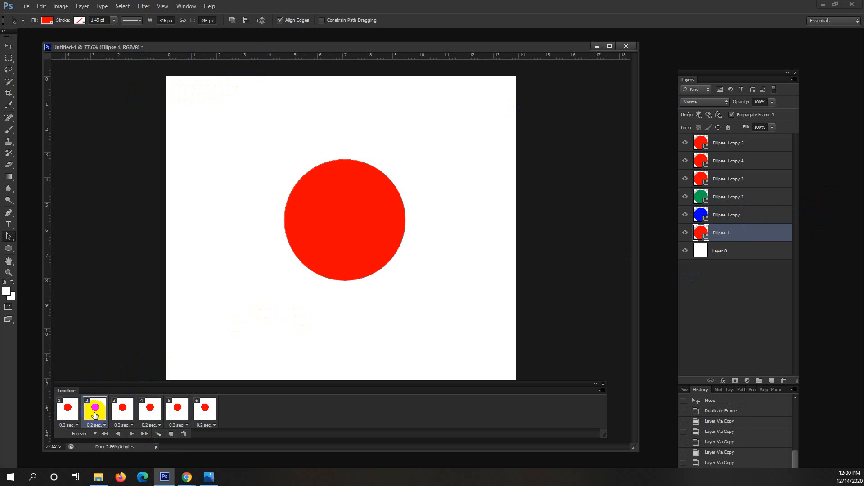
{"action": "left_click", "coordinate": [739, 217]}
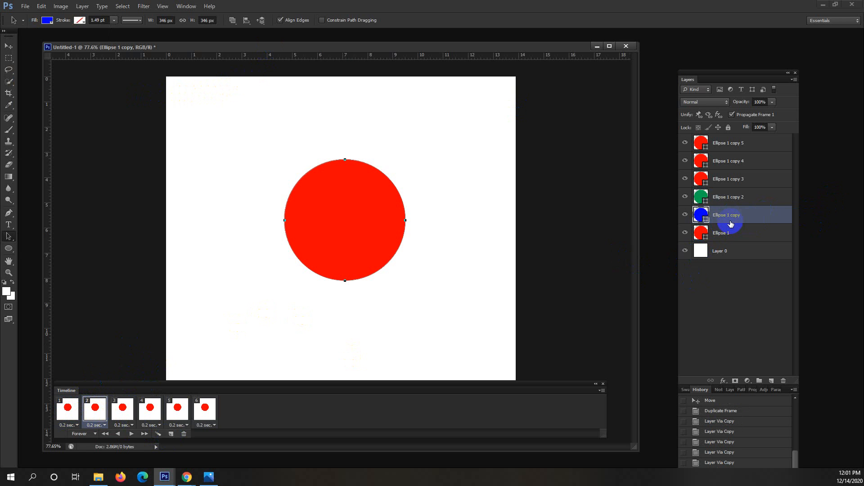
{"action": "left_click", "coordinate": [684, 197]}
{"action": "left_click", "coordinate": [684, 179]}
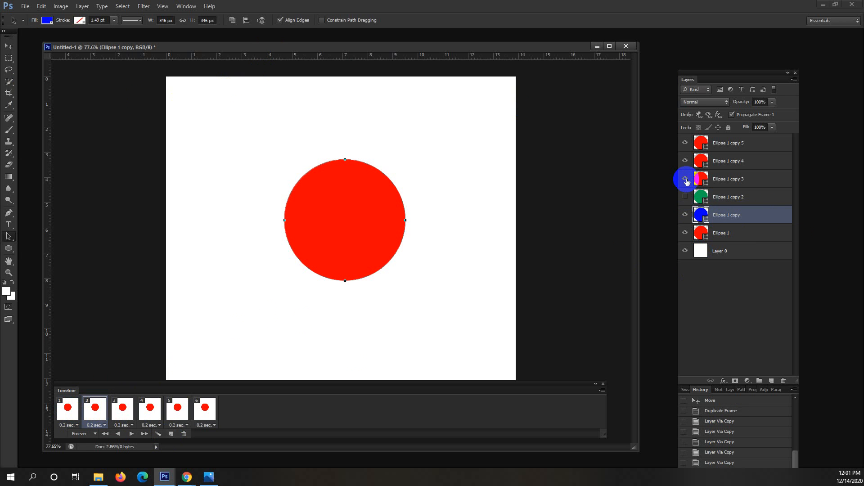
{"action": "left_click", "coordinate": [686, 163]}
{"action": "left_click", "coordinate": [686, 143]}
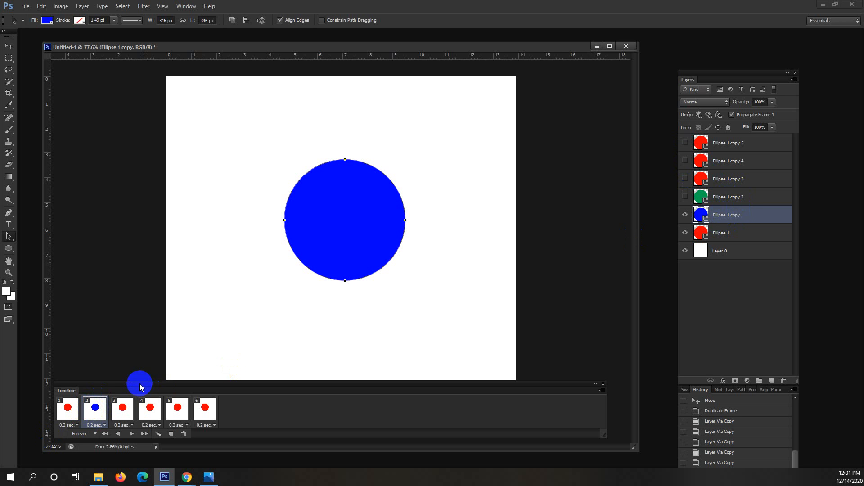
- In frame 3, hide the layers Ellipse 1 copy 3 through Ellipse 1 copy 5 to show the green circle
{"action": "left_click", "coordinate": [123, 408]}
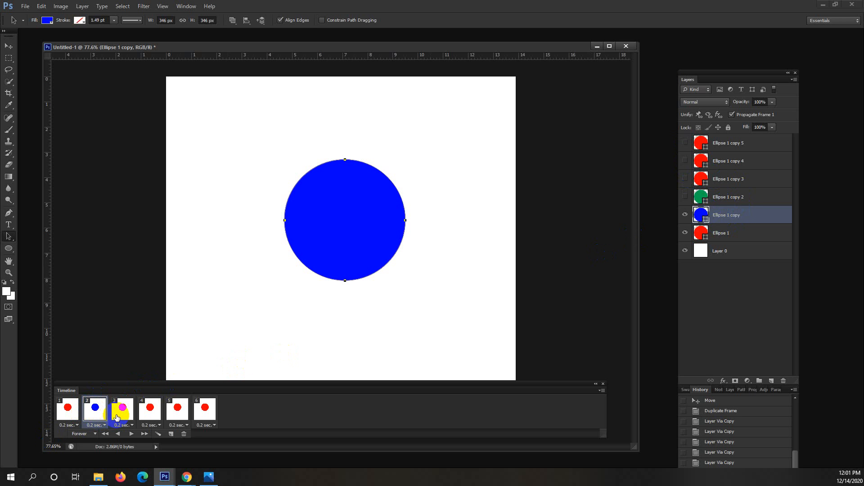
{"action": "left_click", "coordinate": [117, 417]}
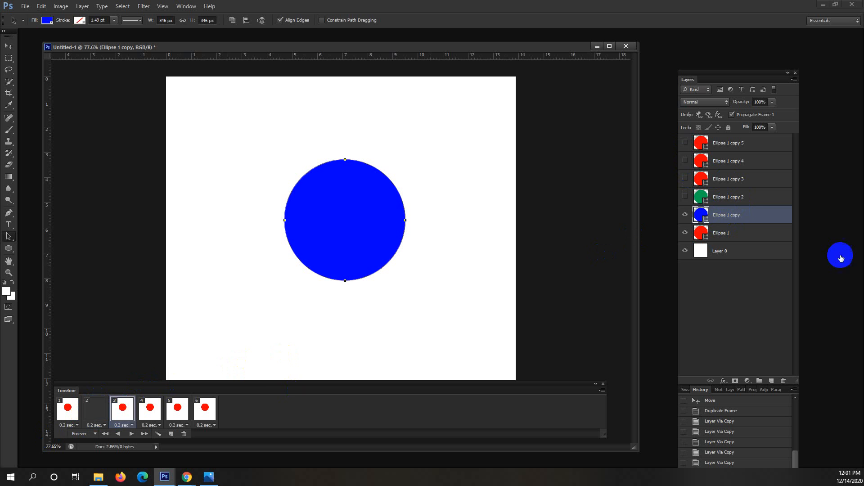
{"action": "left_click", "coordinate": [694, 197]}
{"action": "left_click", "coordinate": [685, 179]}
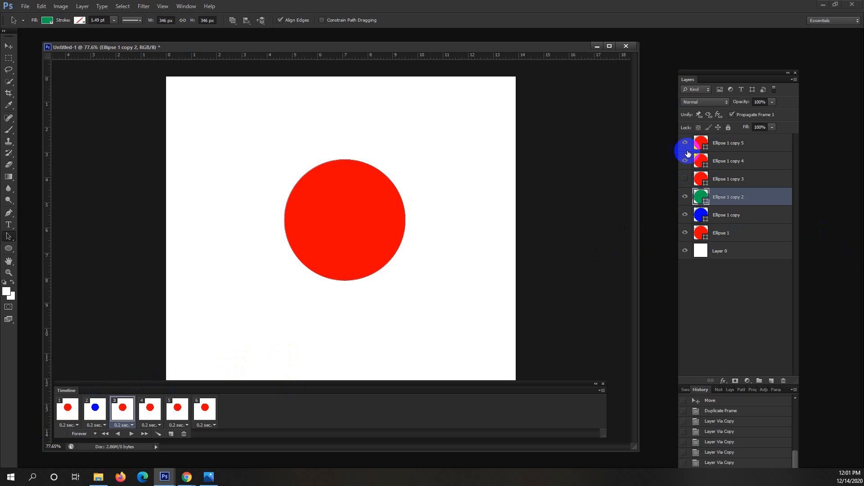
{"action": "left_click", "coordinate": [754, 197]}
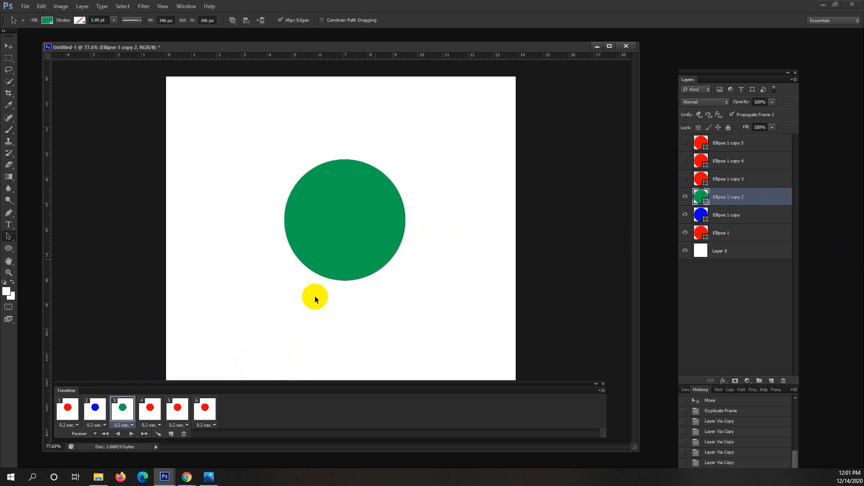
- With frame 4 selected, set the fill of the Ellipse 1 copy 3 layer's circle to magenta
{"action": "left_click", "coordinate": [164, 405]}
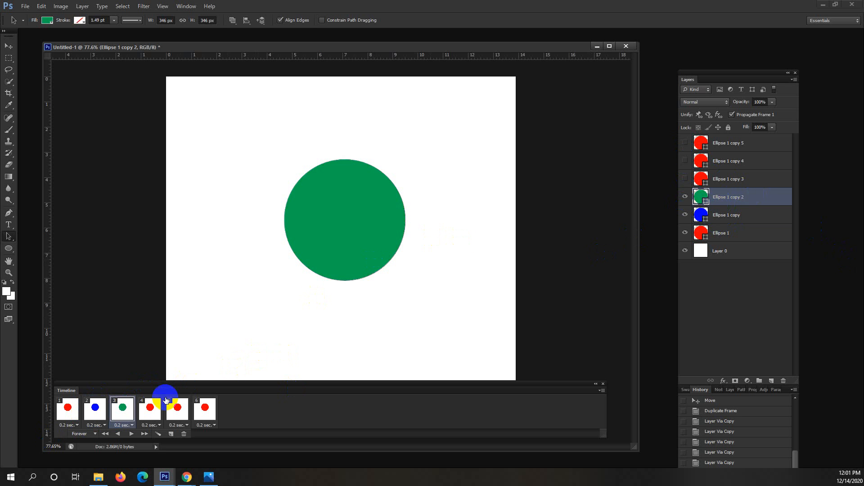
{"action": "left_click", "coordinate": [735, 179]}
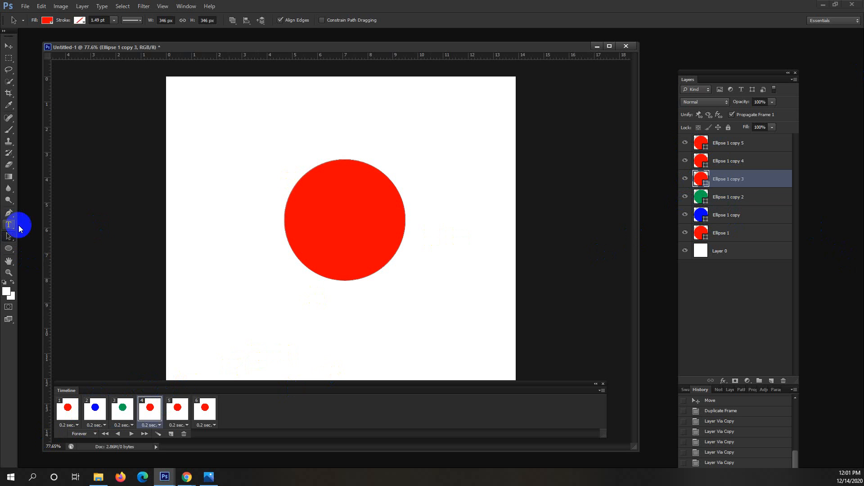
{"action": "left_click", "coordinate": [350, 188]}
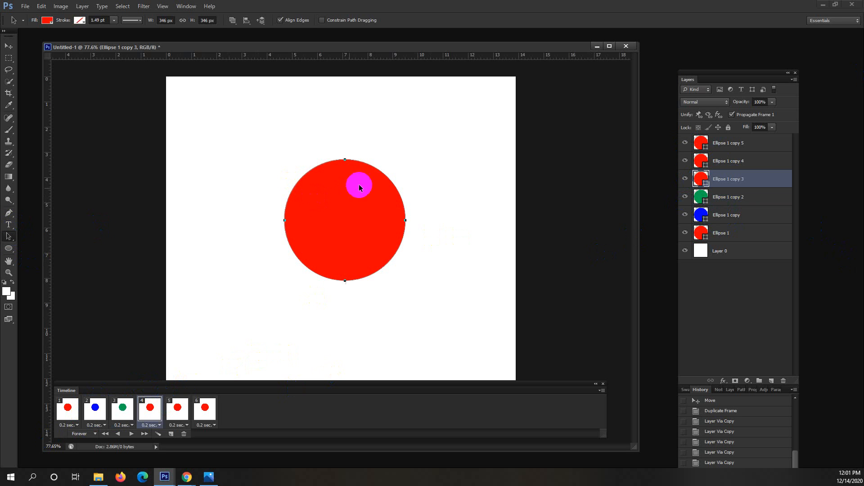
{"action": "left_click", "coordinate": [52, 24]}
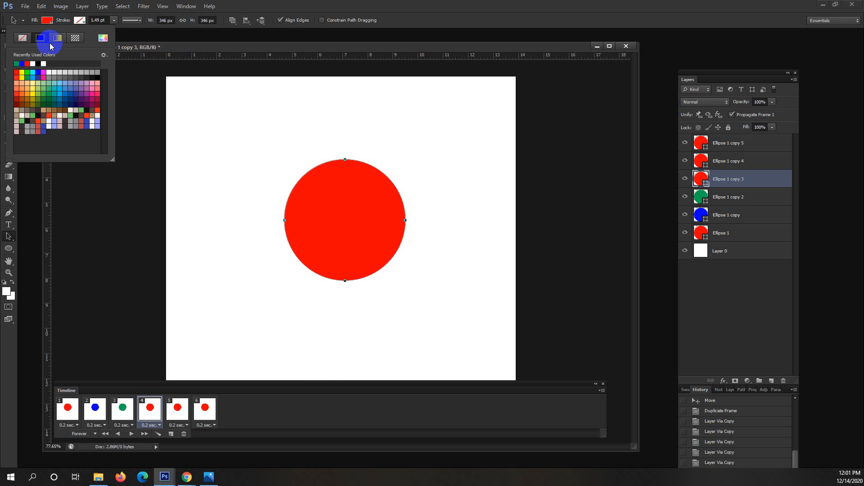
{"action": "left_click", "coordinate": [43, 73]}
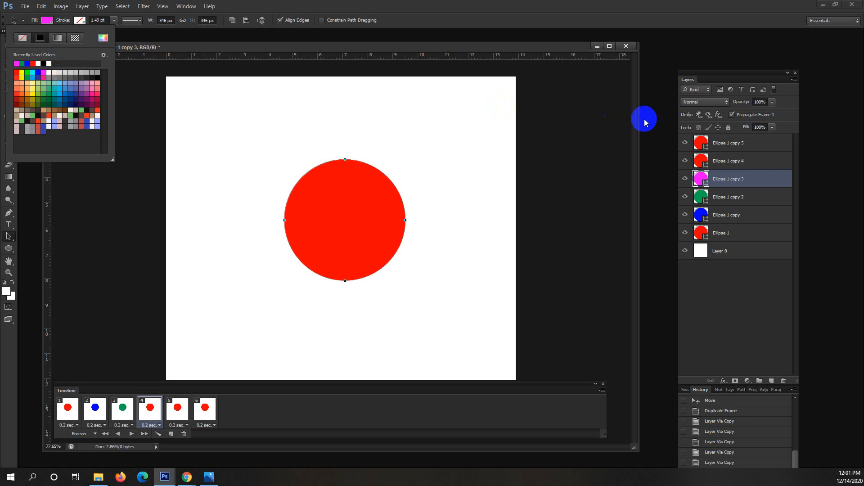
- Set the fill of the Ellipse 1 copy 4 layer's circle to yellow
{"action": "left_click", "coordinate": [732, 159]}
{"action": "left_click", "coordinate": [732, 161]}
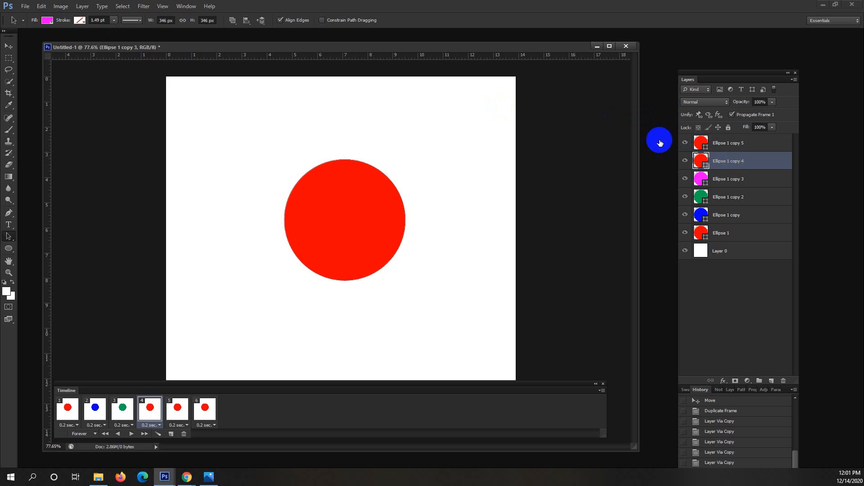
{"action": "left_click", "coordinate": [50, 20]}
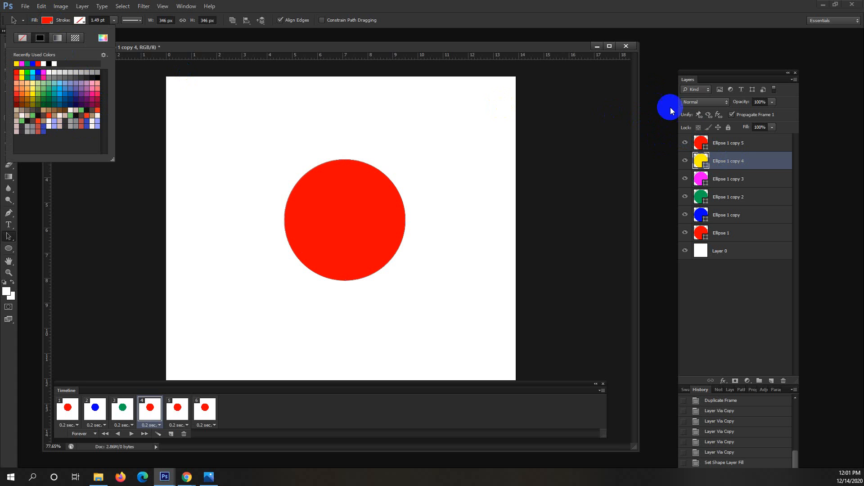
- Set the fill of the Ellipse 1 copy 5 layer's circle to near-black
{"action": "left_click", "coordinate": [743, 141]}
{"action": "left_click", "coordinate": [743, 140]}
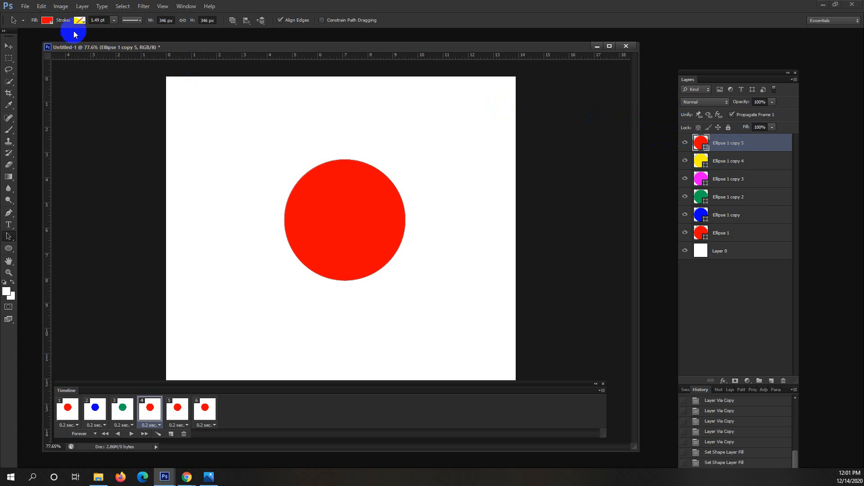
{"action": "left_click", "coordinate": [80, 20]}
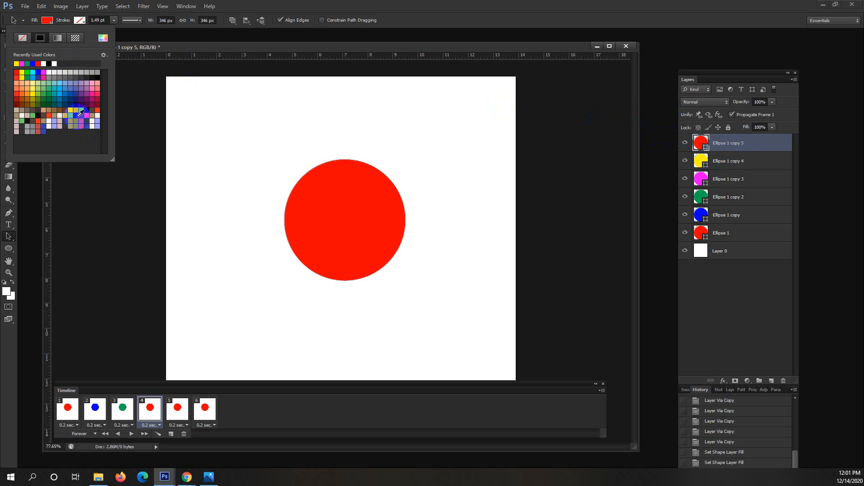
{"action": "left_click", "coordinate": [78, 113]}
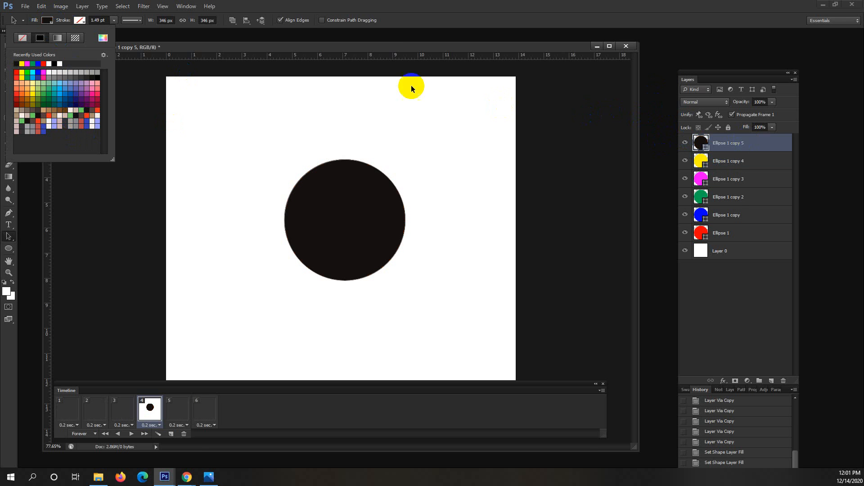
{"action": "left_click", "coordinate": [388, 50]}
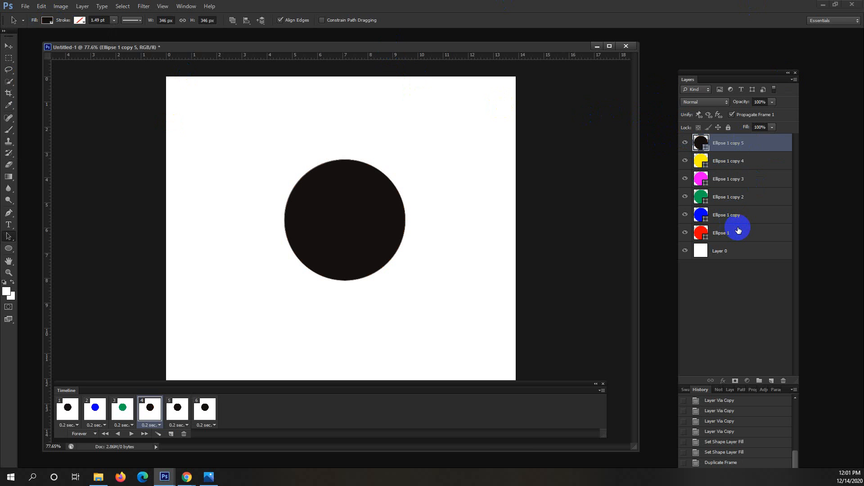
- In frame 1, hide all five Ellipse 1 copy layers to show only the red circle, and select frame 2
{"action": "left_click", "coordinate": [738, 230]}
{"action": "left_click", "coordinate": [57, 409]}
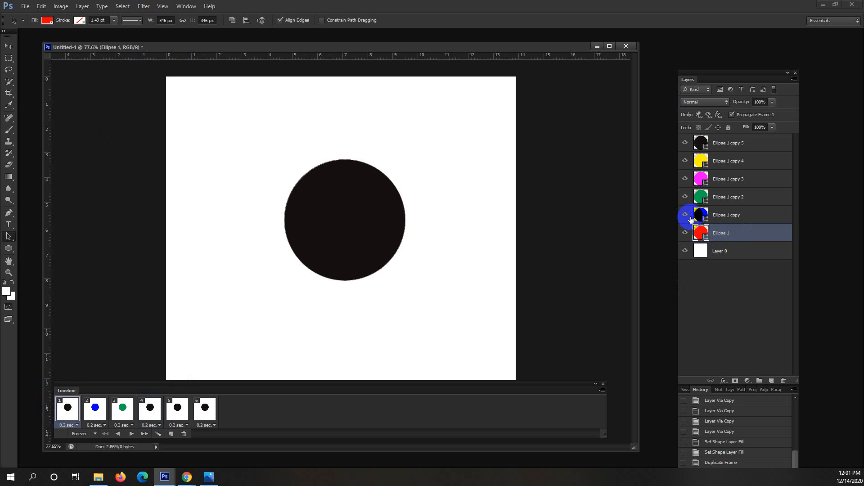
{"action": "left_click_drag", "start_coordinate": [691, 218], "coordinate": [684, 143]}
{"action": "left_click", "coordinate": [78, 421]}
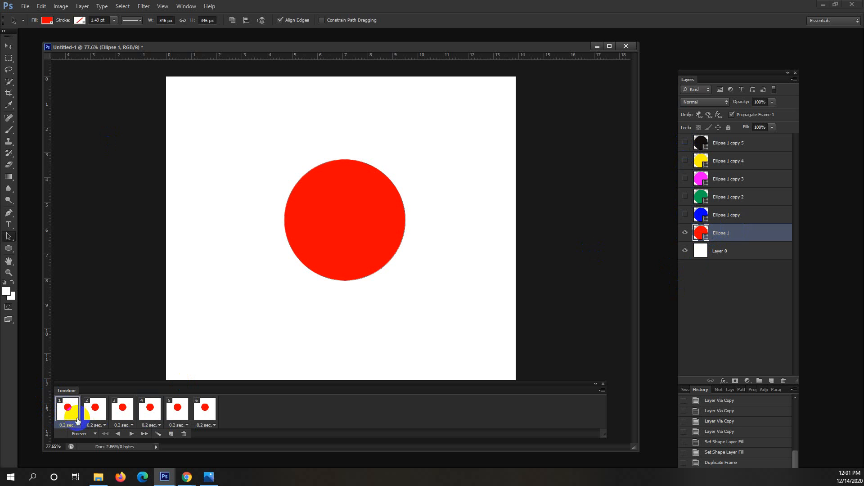
{"action": "left_click", "coordinate": [94, 416]}
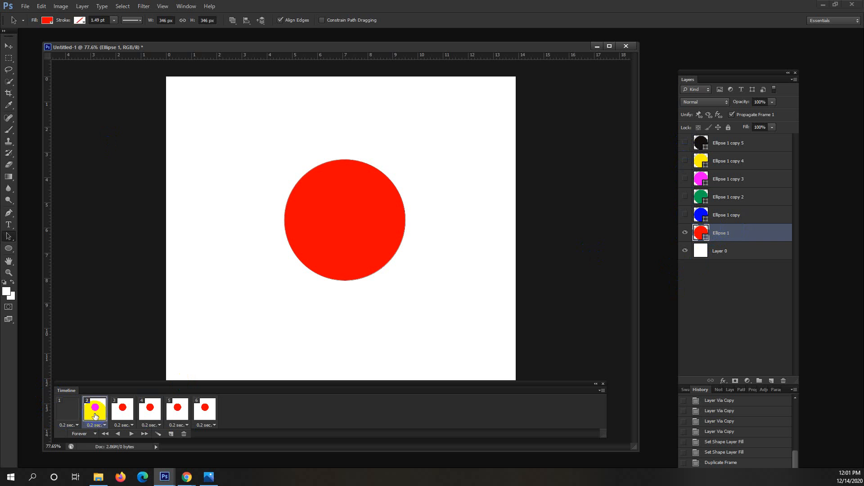
- Make the blue Ellipse 1 copy layer visible in frame 2 and the green Ellipse 1 copy 2 layer visible in frame 3
{"action": "left_click", "coordinate": [737, 217]}
{"action": "left_click", "coordinate": [685, 215]}
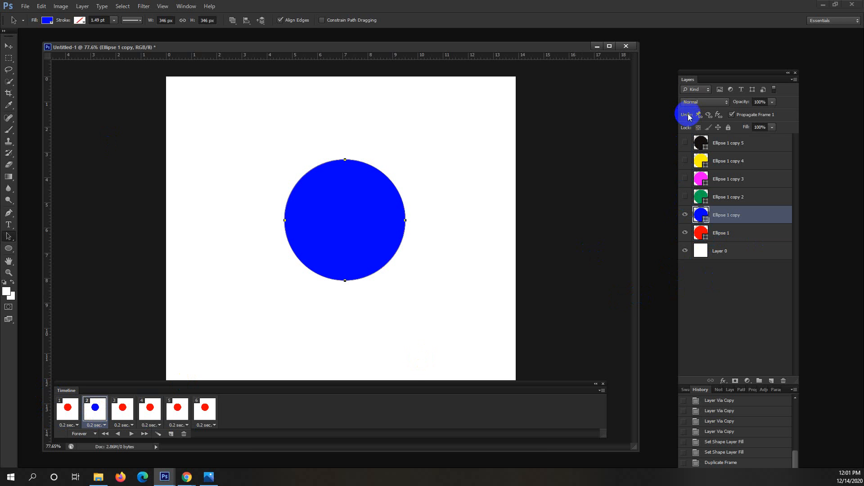
{"action": "left_click", "coordinate": [123, 407]}
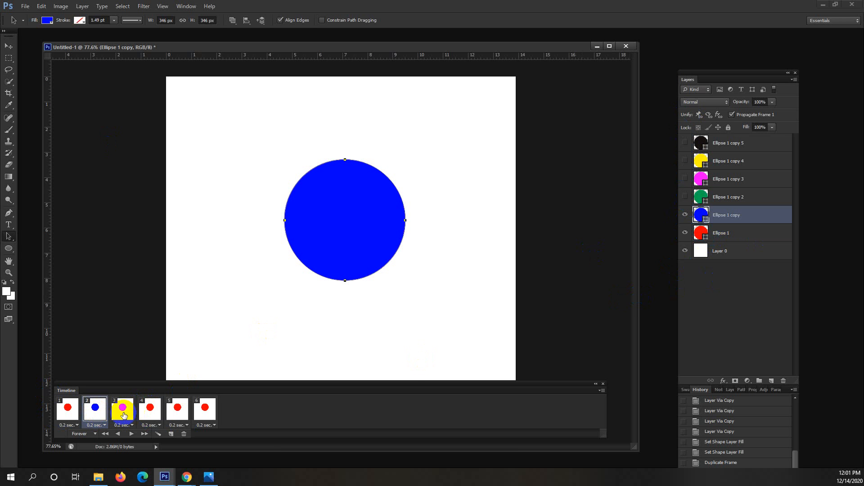
{"action": "left_click", "coordinate": [697, 200]}
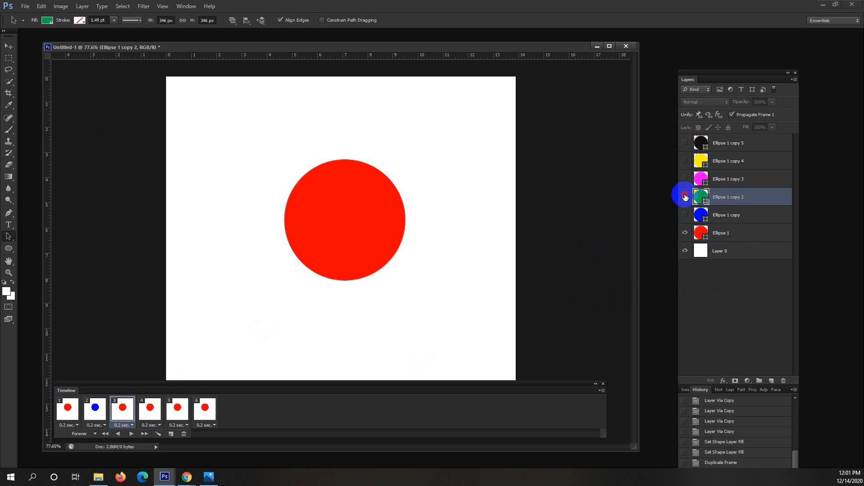
{"action": "left_click", "coordinate": [685, 197]}
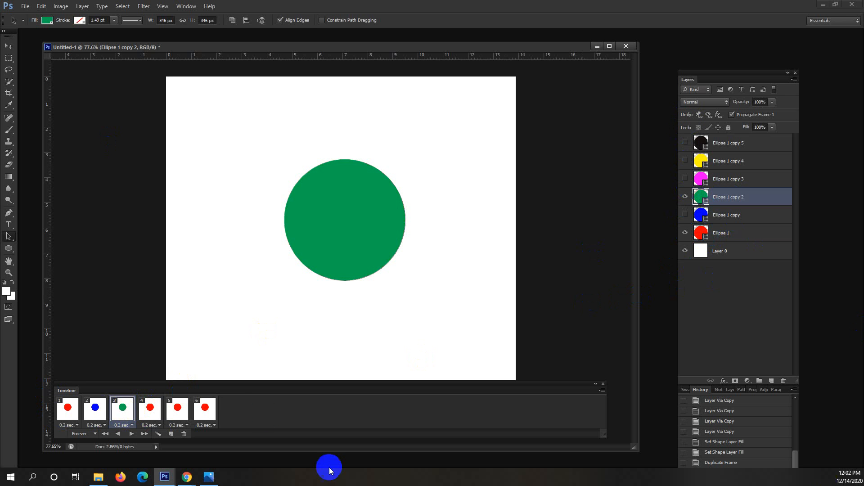
- Make the magenta Ellipse 1 copy 3 layer visible in frame 4 and the yellow Ellipse 1 copy 4 layer visible in frame 5
{"action": "left_click_drag", "start_coordinate": [177, 412], "coordinate": [153, 413]}
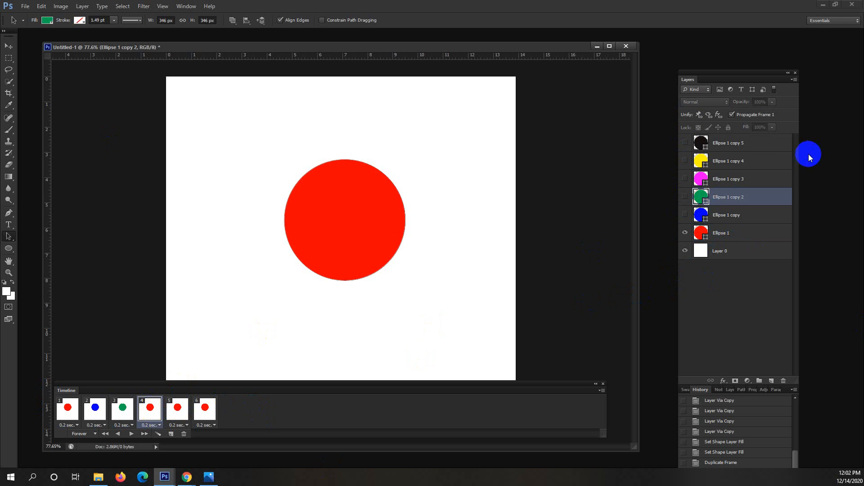
{"action": "left_click", "coordinate": [699, 180]}
{"action": "left_click", "coordinate": [685, 179]}
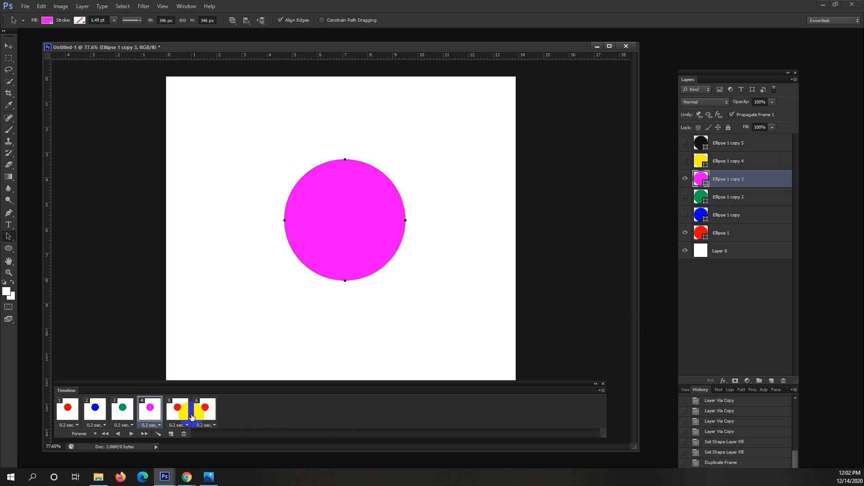
{"action": "left_click", "coordinate": [177, 410]}
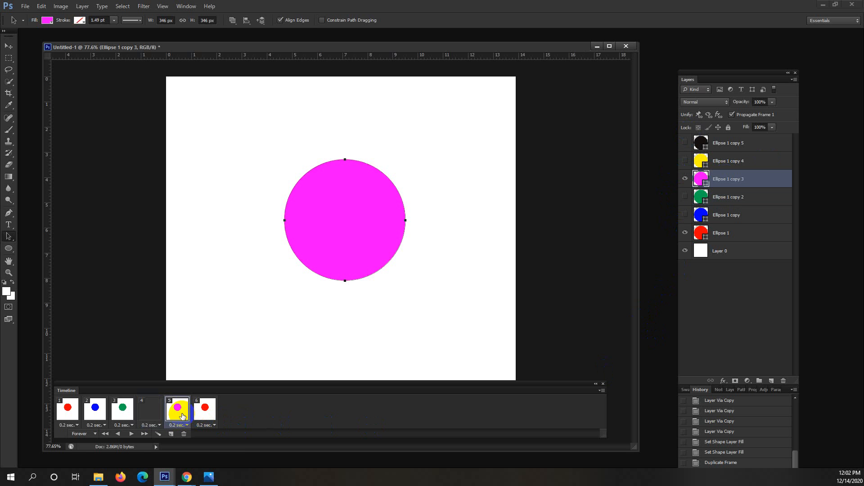
{"action": "left_click", "coordinate": [685, 160]}
{"action": "left_click", "coordinate": [743, 164]}
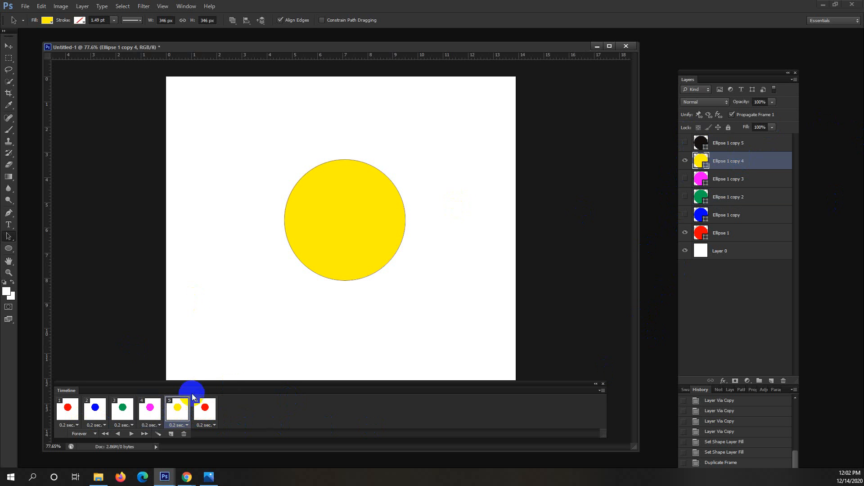
- In frame 6, show the near-black Ellipse 1 copy 5 layer and hide the red Ellipse 1 layer
{"action": "left_click", "coordinate": [205, 409]}
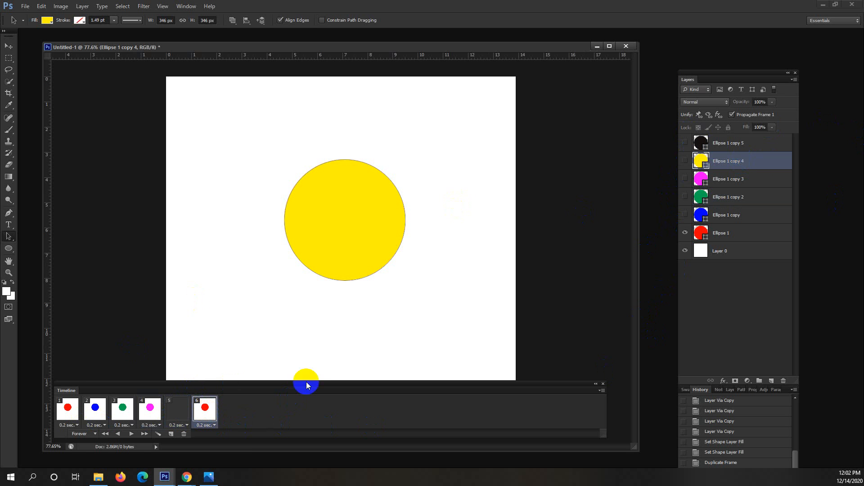
{"action": "left_click", "coordinate": [705, 142]}
{"action": "left_click", "coordinate": [685, 143]}
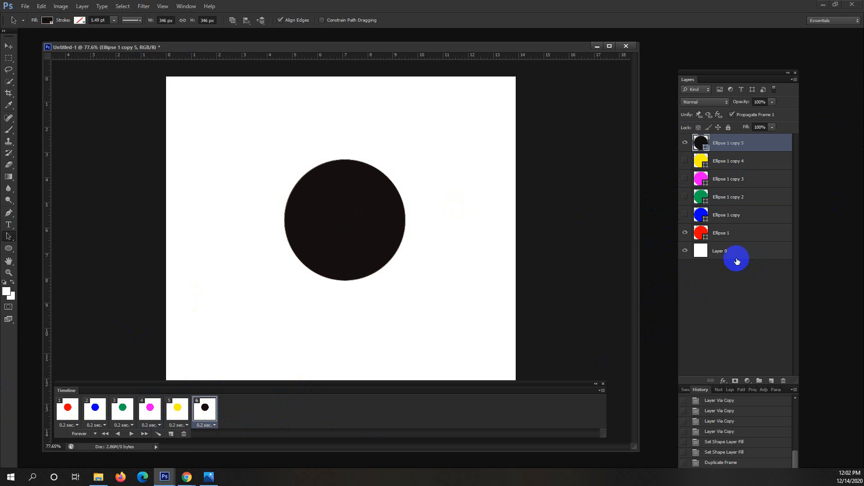
{"action": "left_click", "coordinate": [686, 233]}
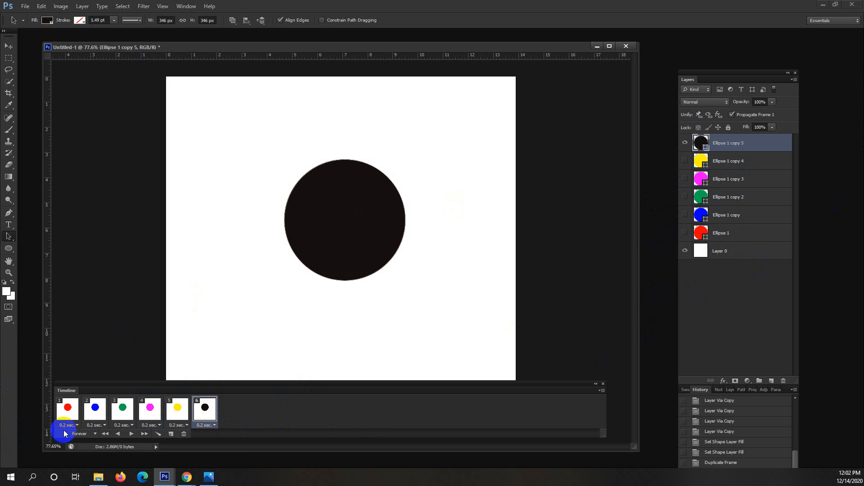
- Hide the red Ellipse 1 layer in frames 2, 3, 4 and 5, checking every frame from 1 to 6
{"action": "left_click", "coordinate": [68, 412]}
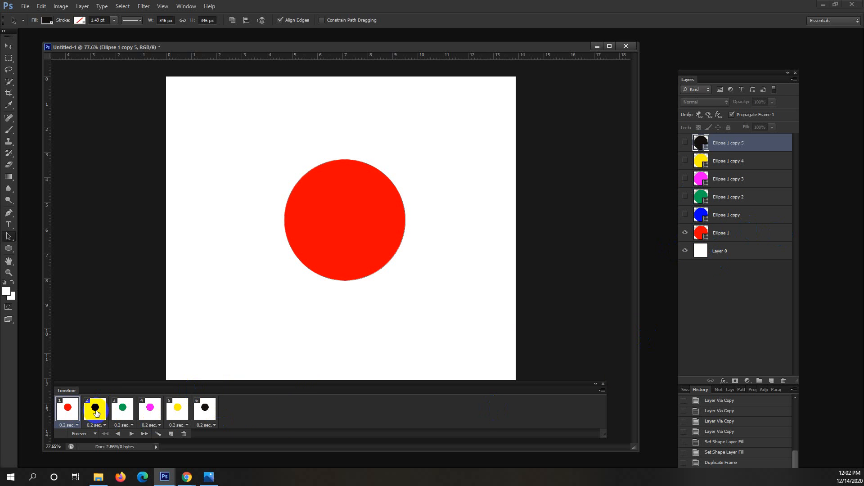
{"action": "left_click", "coordinate": [100, 414]}
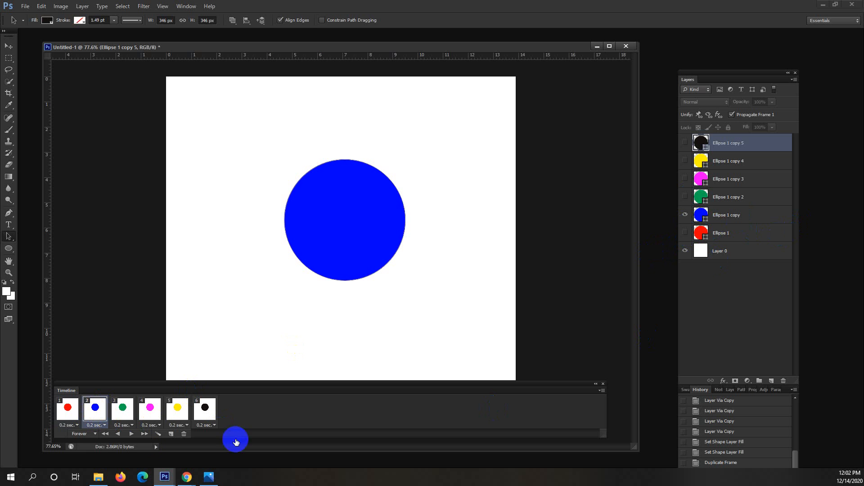
{"action": "left_click", "coordinate": [123, 409]}
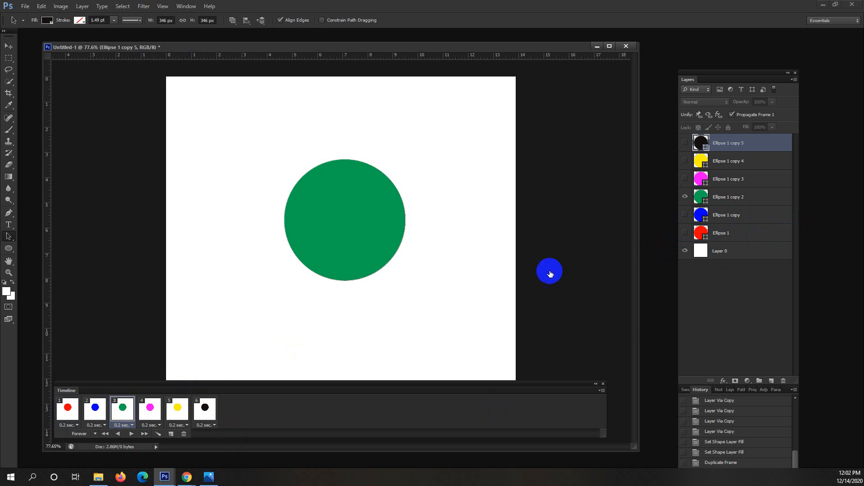
{"action": "left_click", "coordinate": [151, 409]}
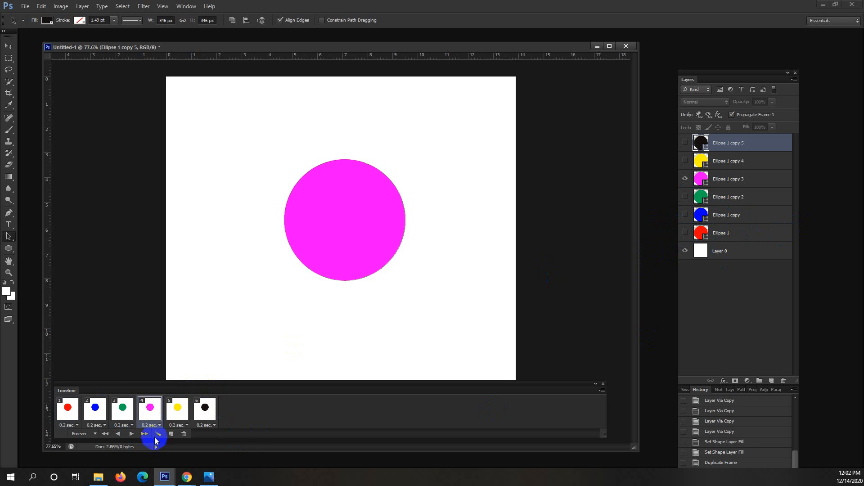
{"action": "left_click", "coordinate": [178, 409]}
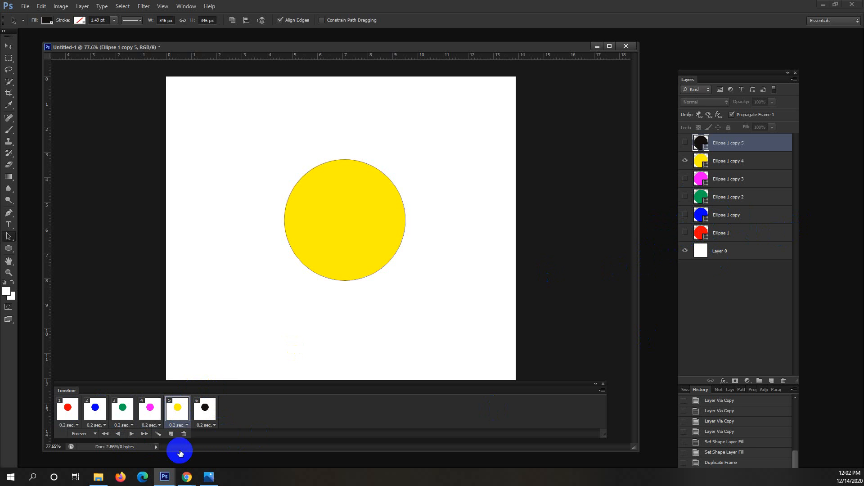
{"action": "left_click", "coordinate": [205, 409]}
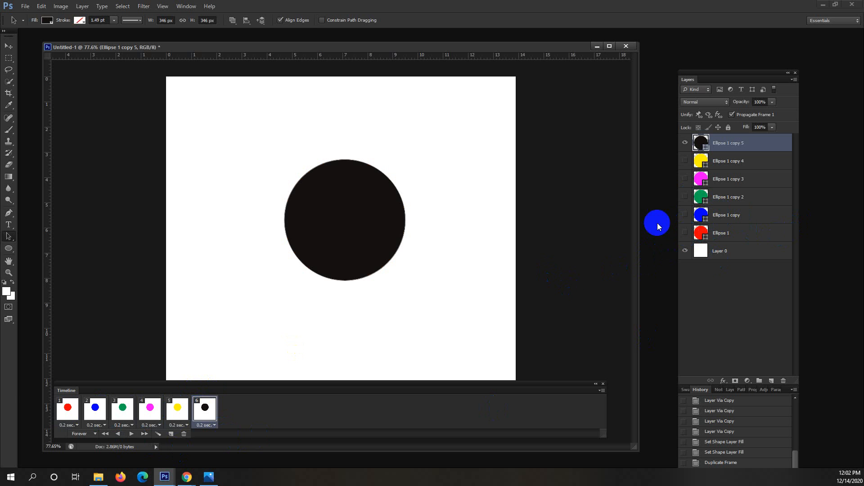
- Review frames 1 to 6 in order and check which circle layer is visible in each one
{"action": "left_click", "coordinate": [63, 404]}
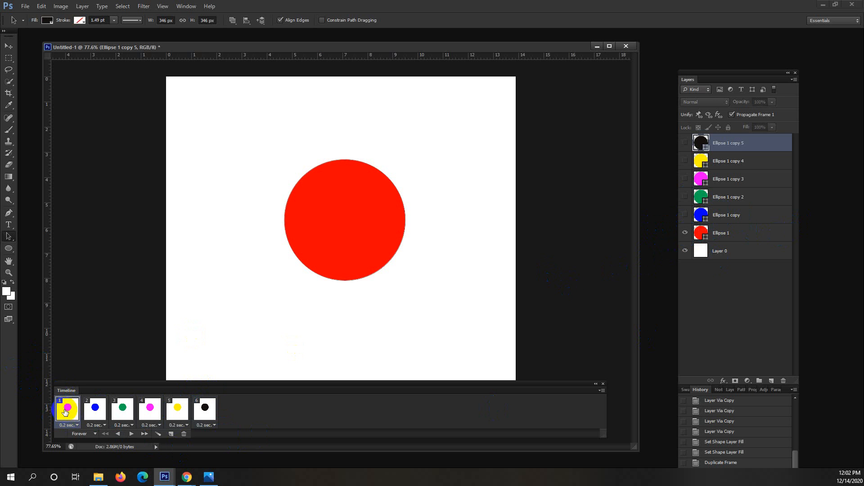
{"action": "left_click", "coordinate": [719, 235]}
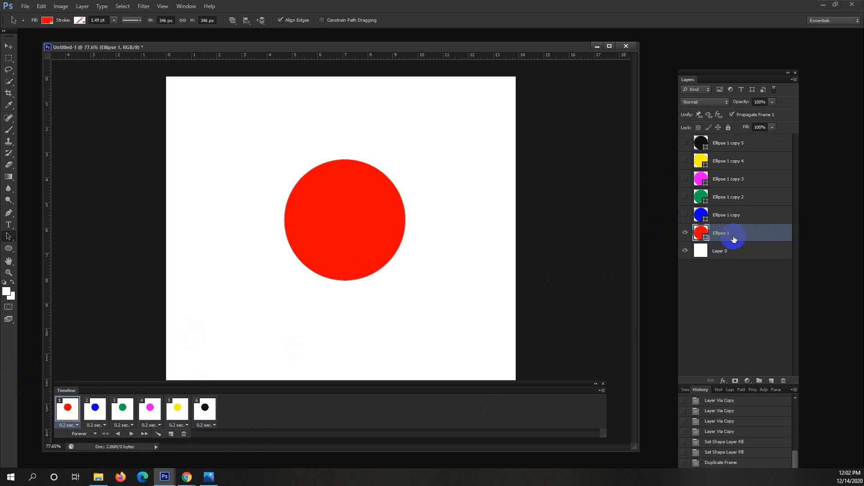
{"action": "left_click", "coordinate": [95, 408]}
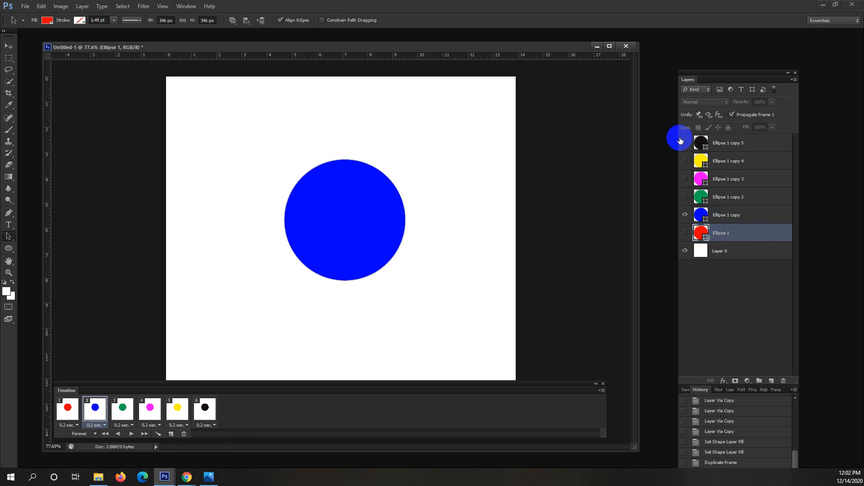
{"action": "left_click", "coordinate": [123, 409]}
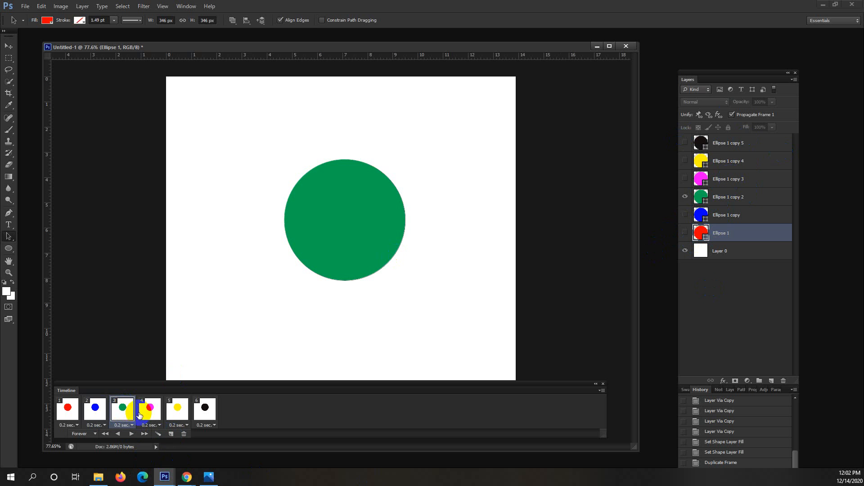
{"action": "left_click", "coordinate": [139, 414]}
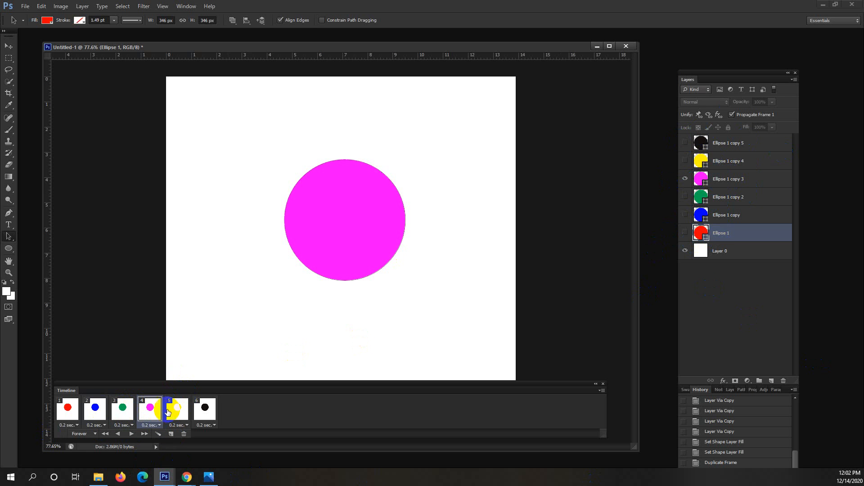
{"action": "left_click", "coordinate": [186, 411]}
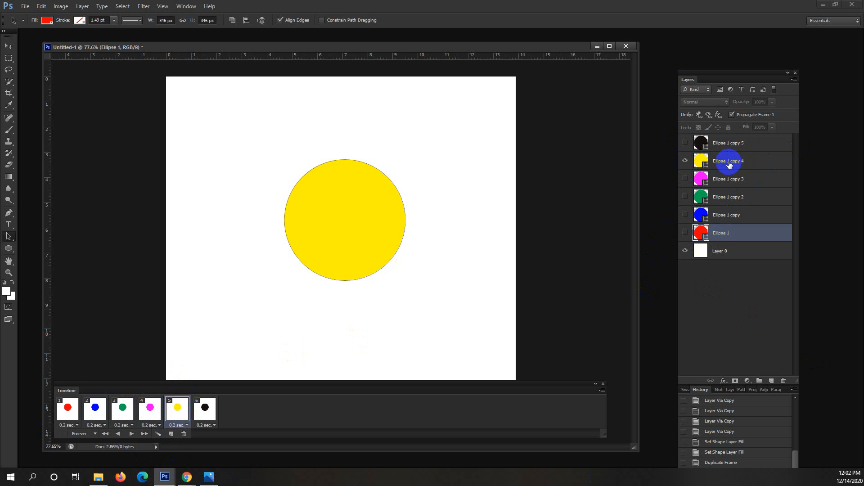
{"action": "left_click", "coordinate": [730, 163]}
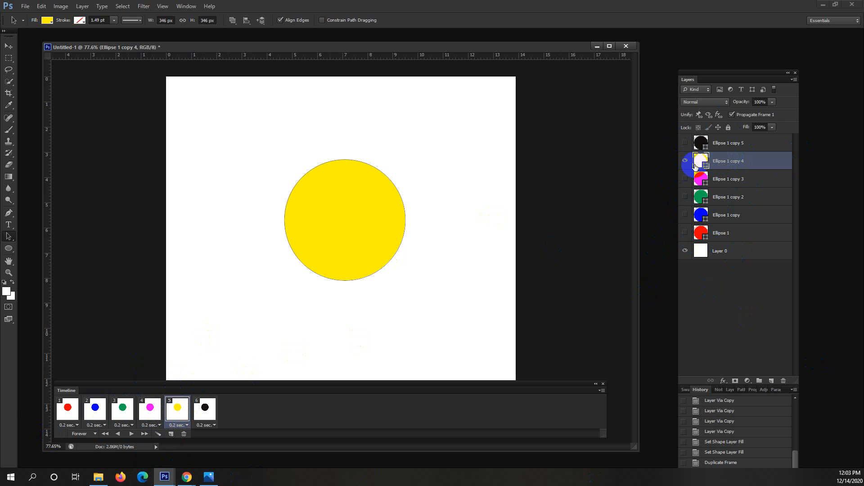
{"action": "left_click", "coordinate": [200, 413]}
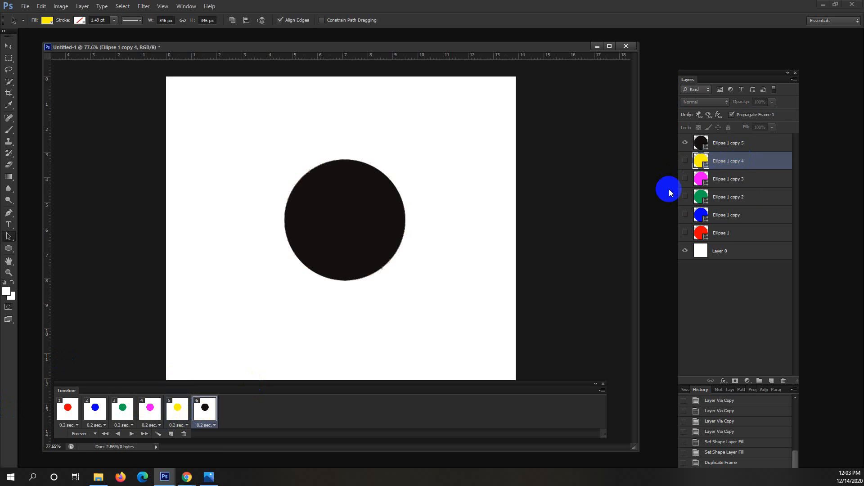
{"action": "left_click", "coordinate": [762, 140]}
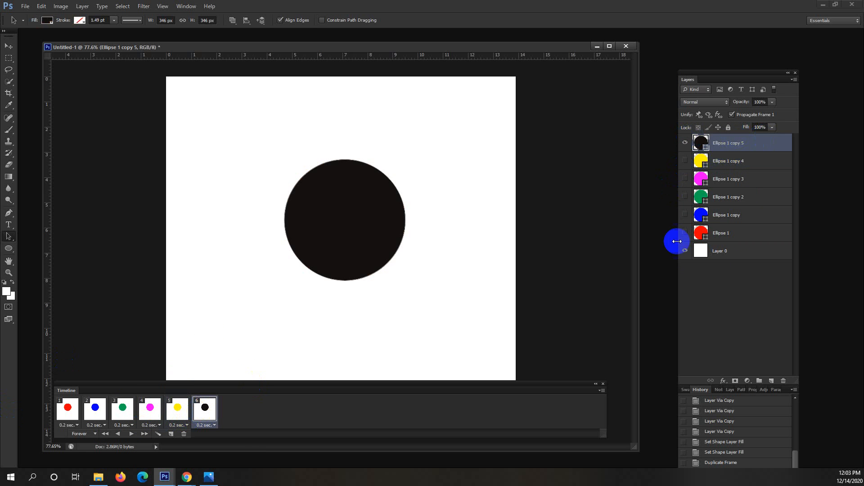
- Select frames 1 through 6, play the animation to preview the colour changes, and stop the playback
{"action": "left_click", "coordinate": [67, 408]}
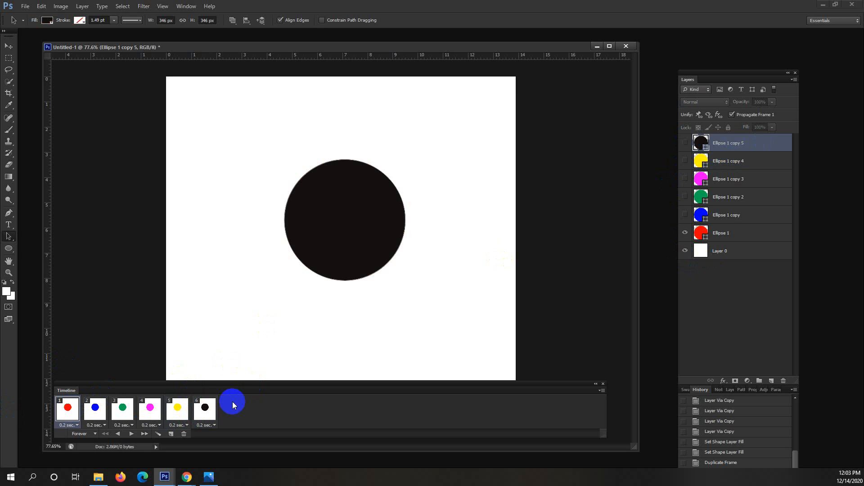
{"action": "left_click", "coordinate": [210, 421], "text": "shift"}
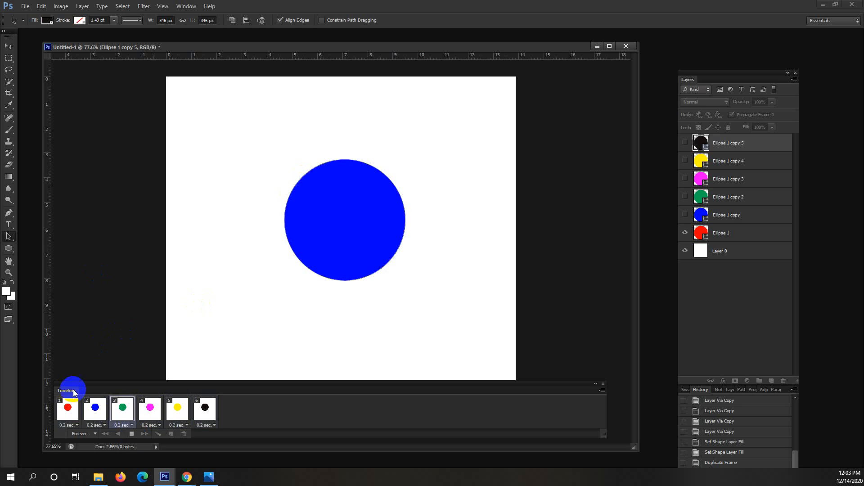
{"action": "left_click", "coordinate": [131, 434]}
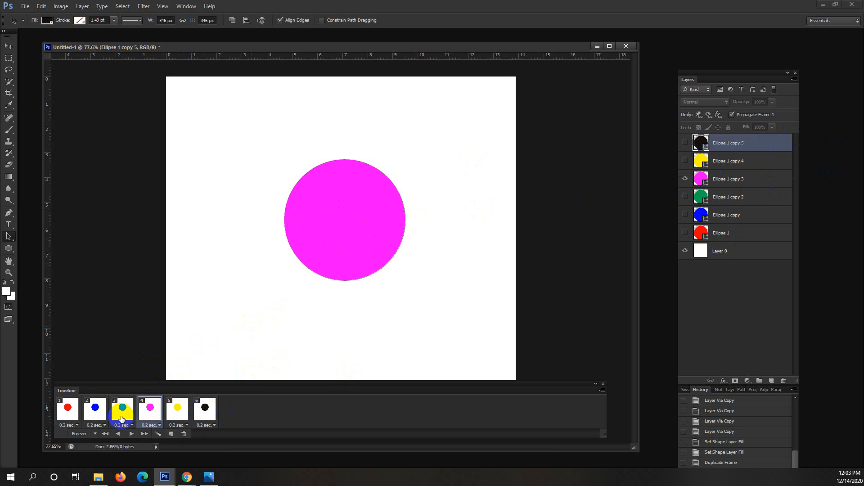
- Tween between frames 1 and 2, adding 5 frames for all layers
{"action": "left_click", "coordinate": [73, 412]}
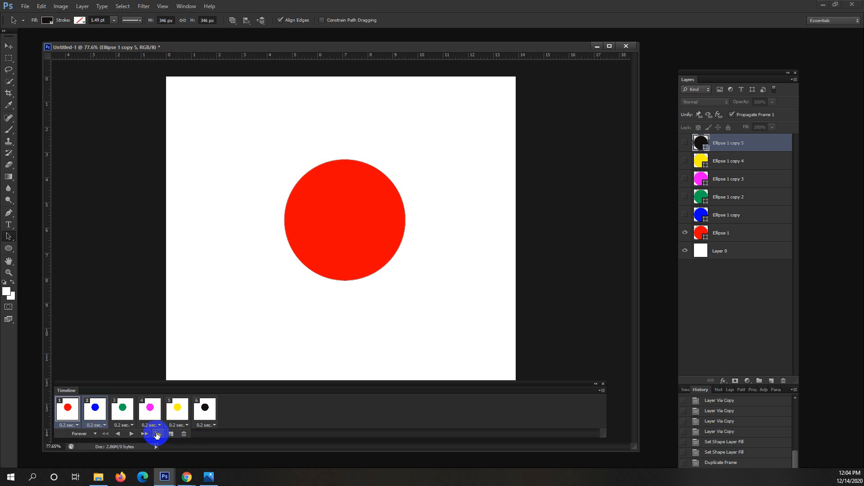
{"action": "left_click", "coordinate": [157, 435]}
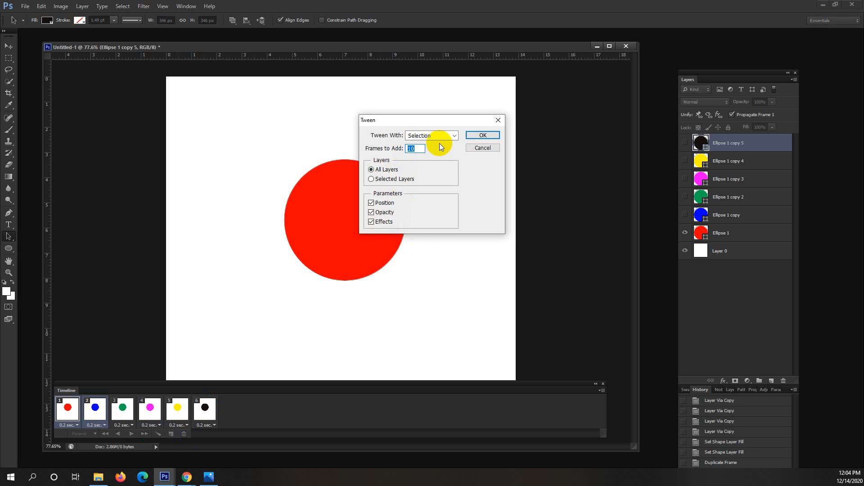
{"action": "type", "text": "5"}
{"action": "left_click", "coordinate": [483, 134]}
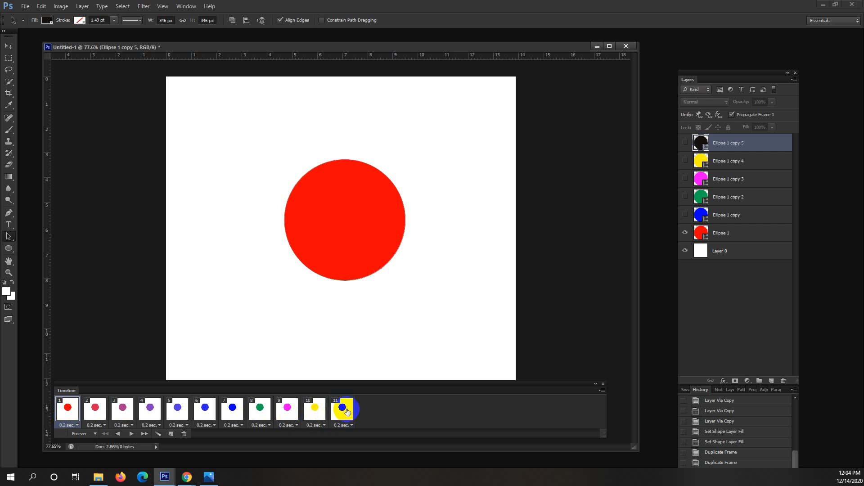
- Select all frames from 1 to 11 and set their delay to 0.2 seconds
{"action": "left_click", "coordinate": [346, 413], "text": "shift"}
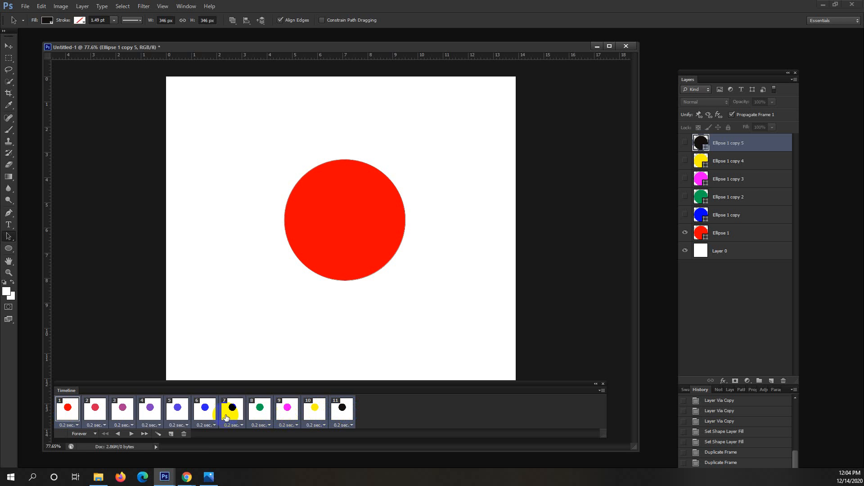
{"action": "left_click", "coordinate": [76, 427]}
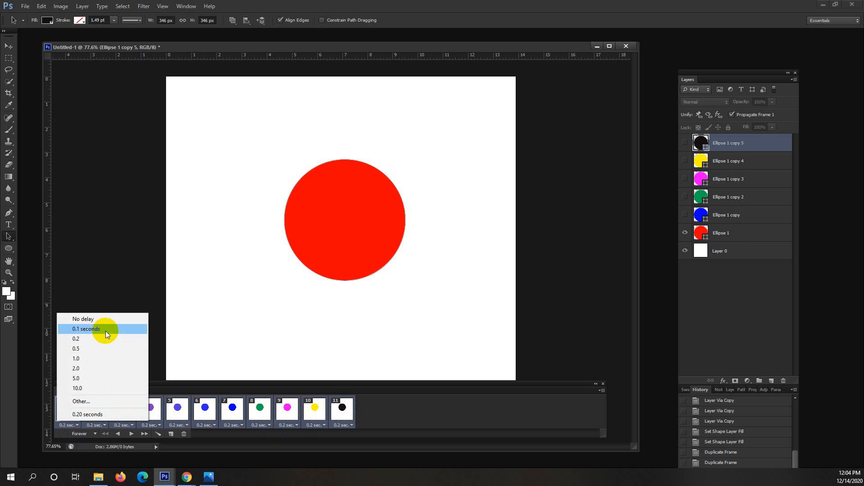
{"action": "left_click", "coordinate": [79, 343]}
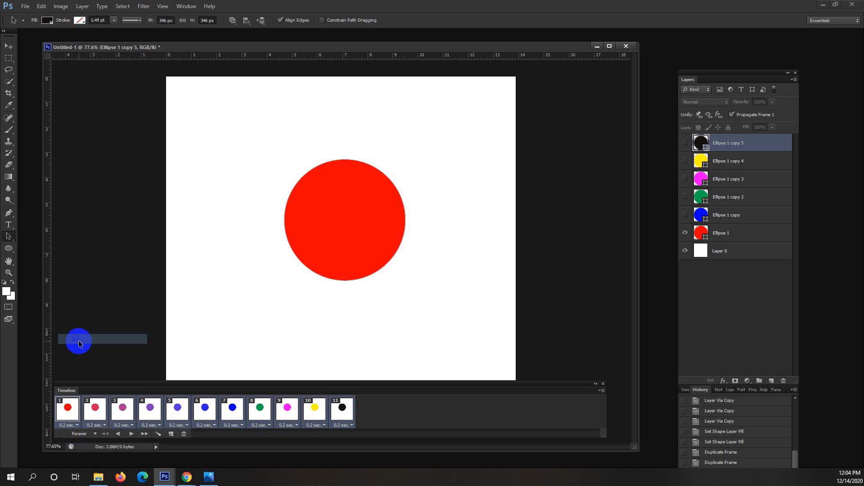
- Play the tweened animation to preview it, and delete the black, yellow, magenta and green circle layers
{"action": "left_click", "coordinate": [132, 434]}
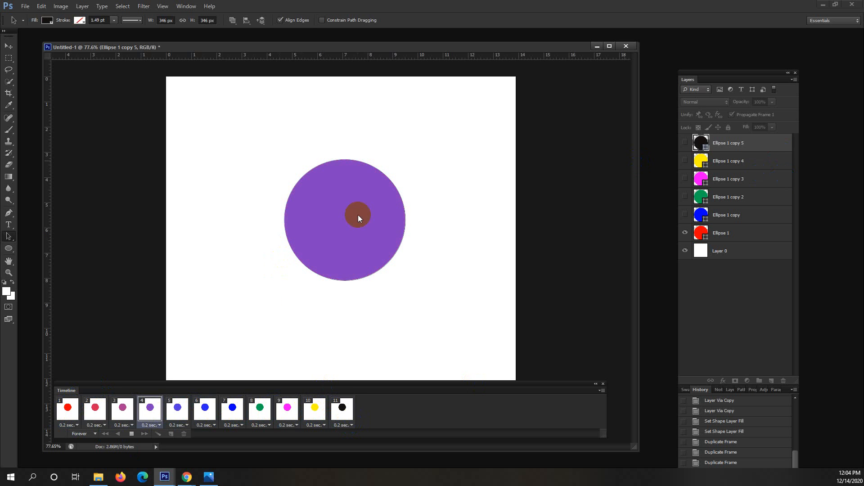
{"action": "left_click", "coordinate": [745, 142]}
{"action": "key", "text": "Delete"}
{"action": "key", "text": "Delete"}
{"action": "key", "text": "Delete"}
{"action": "key", "text": "Delete"}
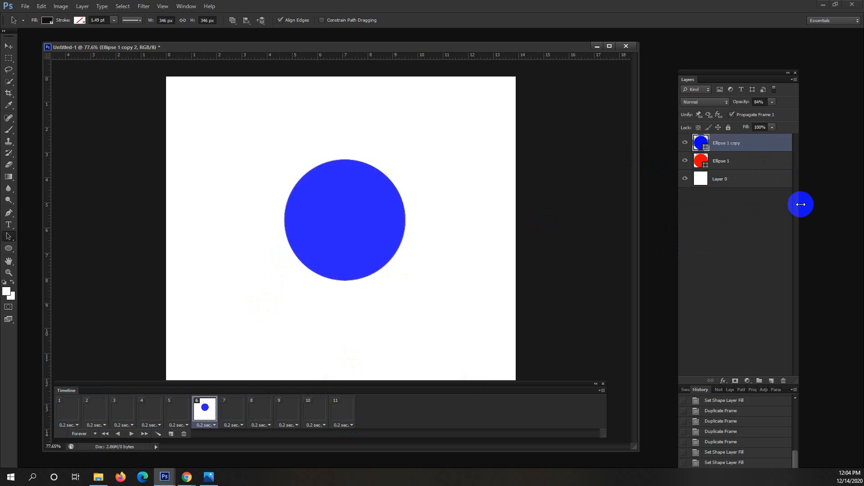
- Delete the remaining blue and red circle layers so that only Layer 0 is left
{"action": "left_click", "coordinate": [728, 161]}
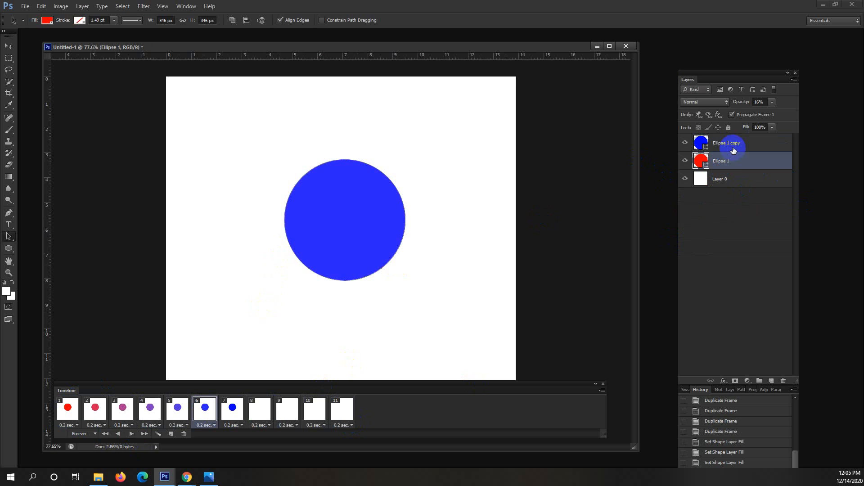
{"action": "left_click", "coordinate": [718, 147]}
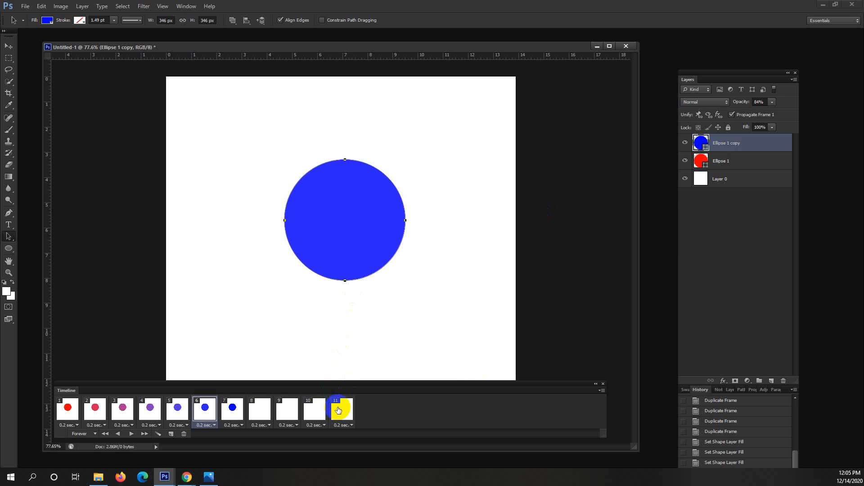
{"action": "left_click", "coordinate": [339, 410]}
{"action": "key", "text": "Delete"}
{"action": "left_click", "coordinate": [318, 409]}
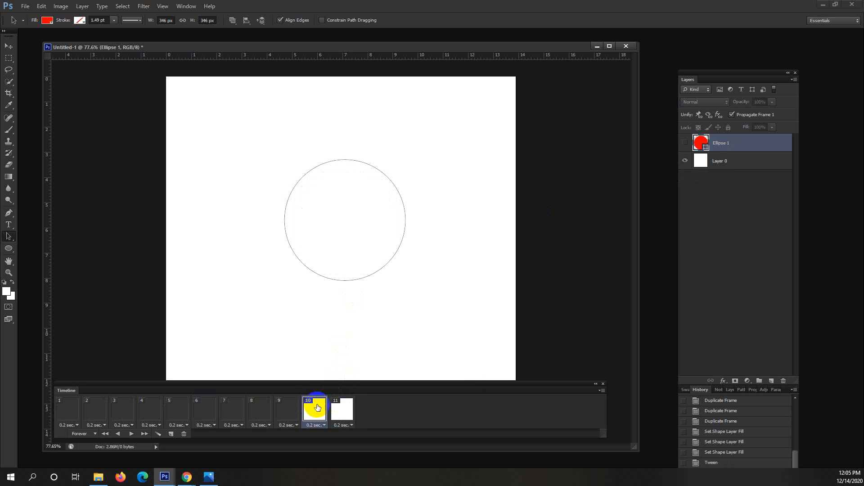
{"action": "key", "text": "Delete"}
{"action": "left_click", "coordinate": [289, 408]}
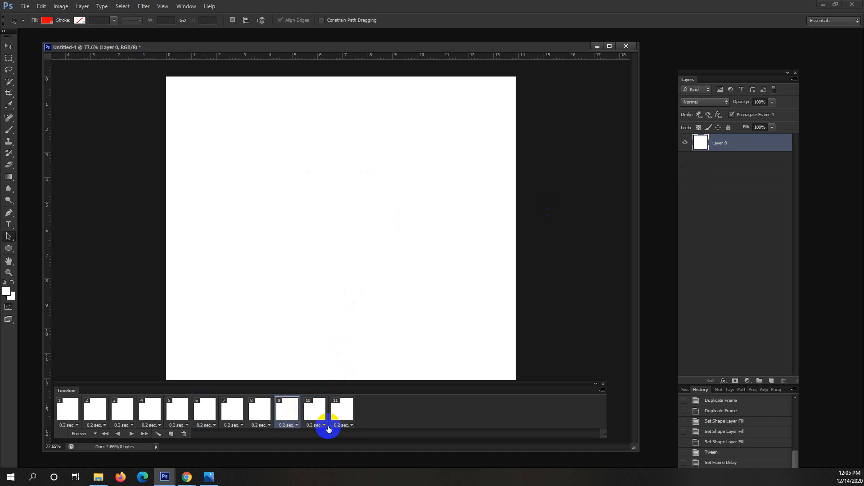
- Delete frames 3 through 11 from the animation
{"action": "left_click", "coordinate": [343, 407]}
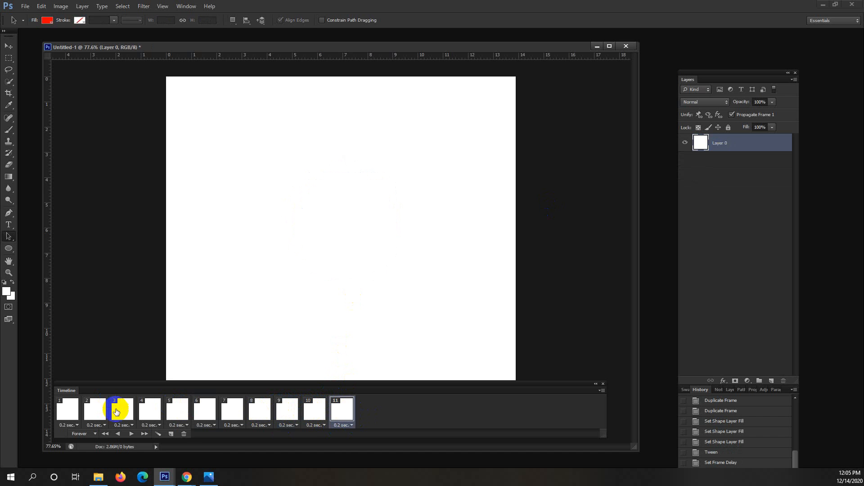
{"action": "left_click", "coordinate": [116, 411], "text": "shift"}
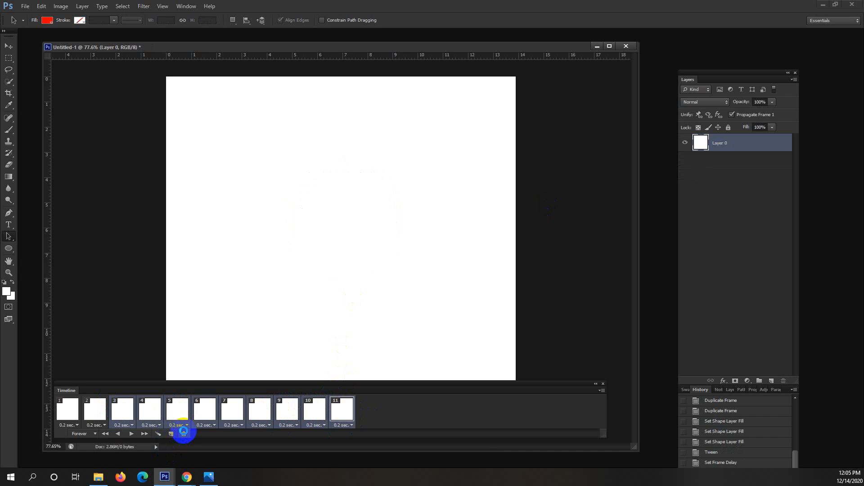
{"action": "left_click", "coordinate": [183, 433]}
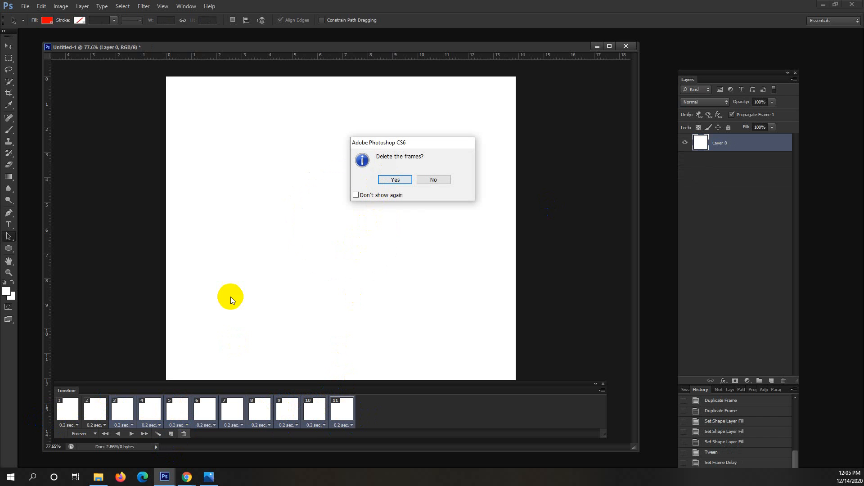
{"action": "left_click", "coordinate": [388, 182]}
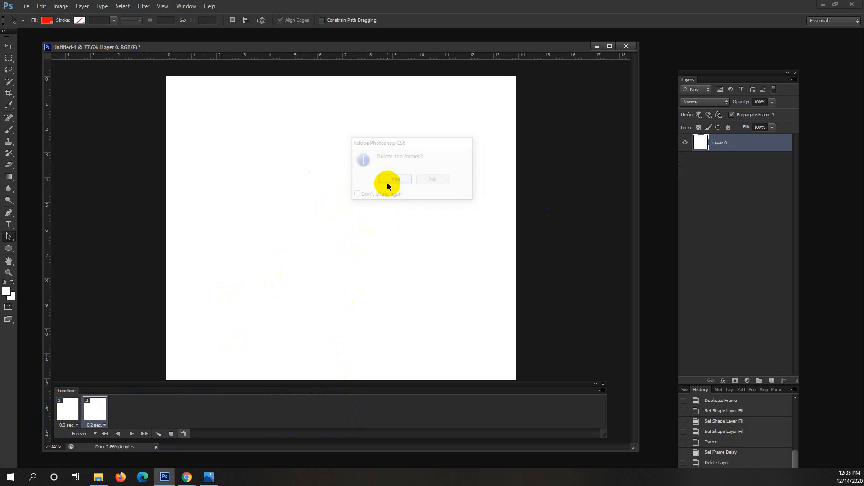
- Add a new layer in frame 1 and draw a heart custom shape about 346 by 481 px near the canvas centre
{"action": "left_click", "coordinate": [63, 410]}
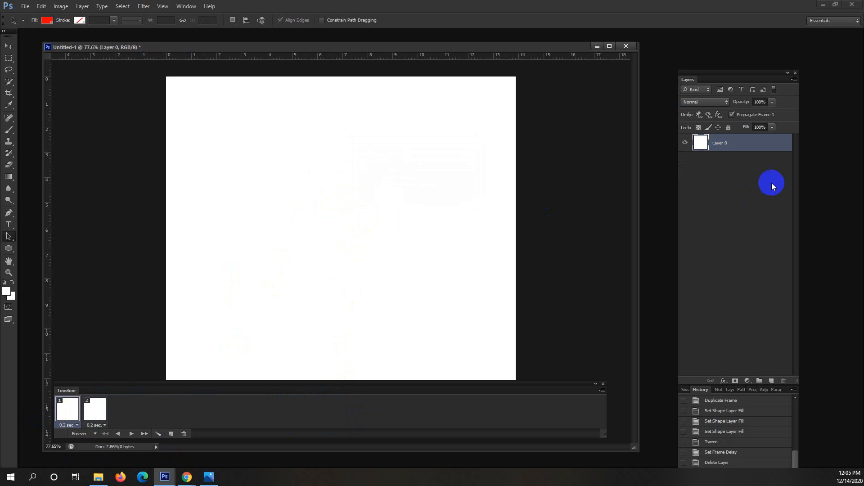
{"action": "left_click", "coordinate": [755, 379]}
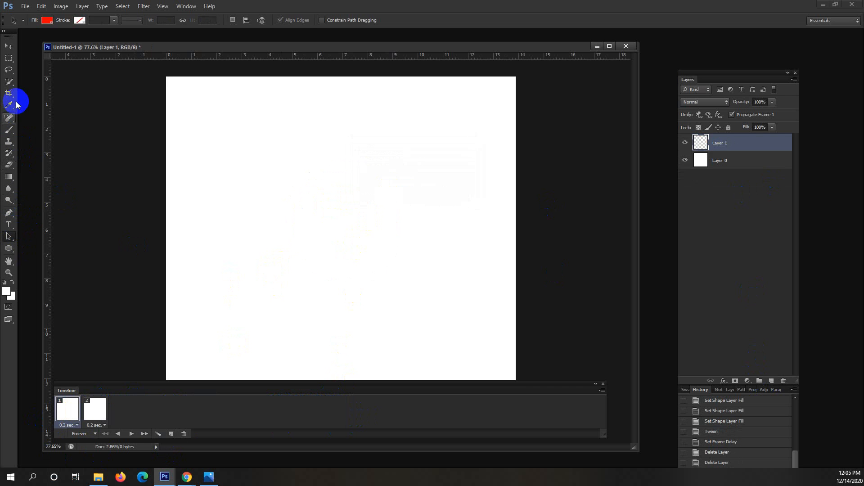
{"action": "left_click", "coordinate": [8, 249]}
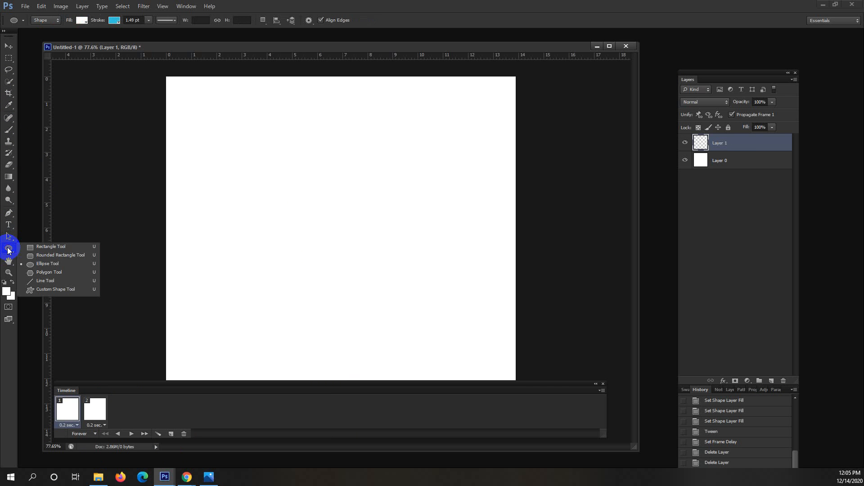
{"action": "left_click", "coordinate": [47, 289]}
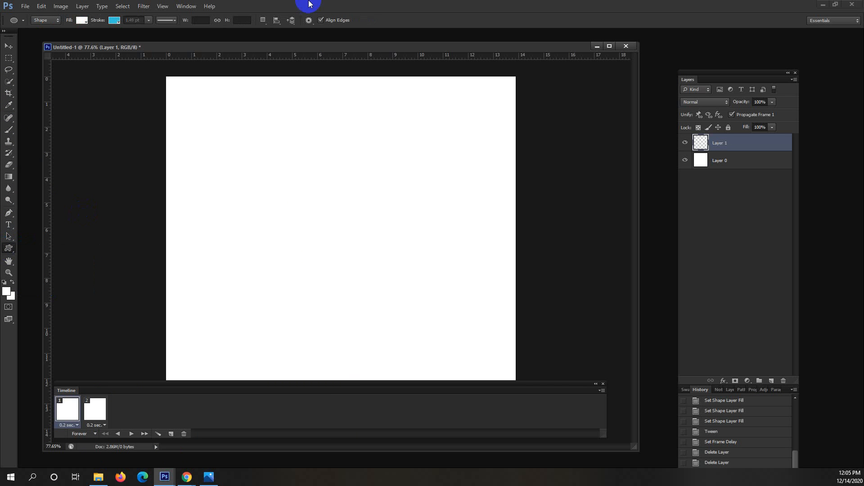
{"action": "left_click", "coordinate": [350, 20]}
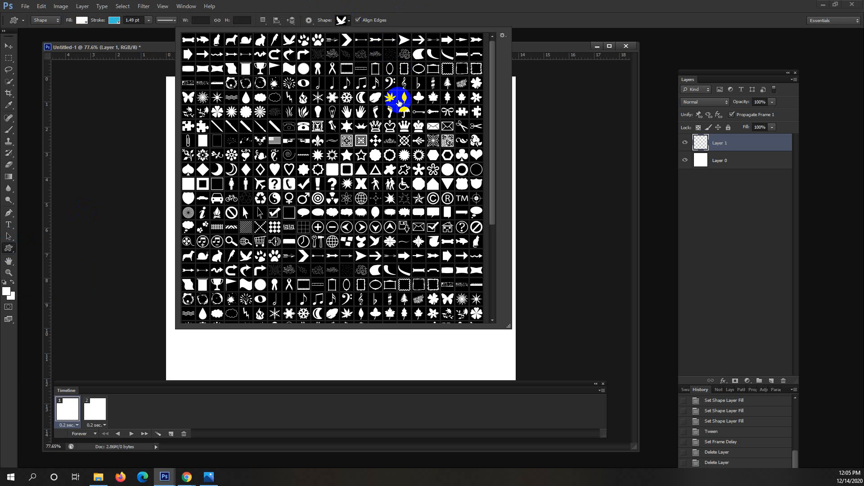
{"action": "left_click", "coordinate": [476, 154]}
{"action": "left_click", "coordinate": [535, 48]}
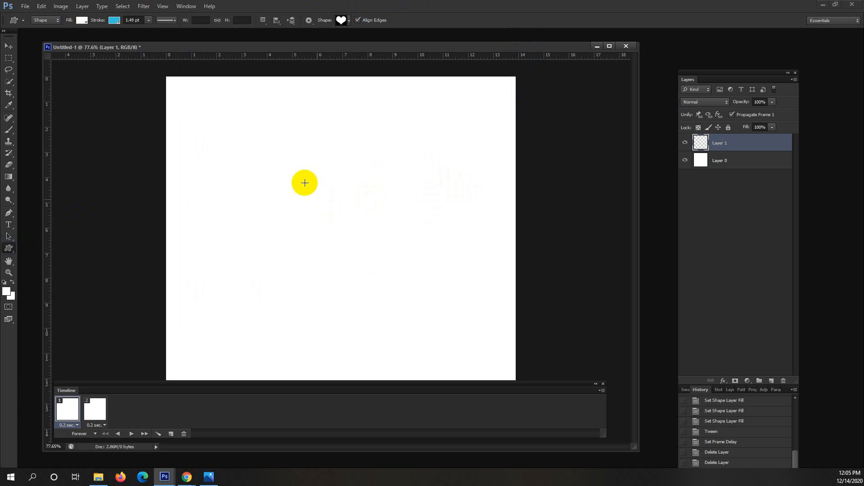
{"action": "left_click_drag", "start_coordinate": [290, 147], "coordinate": [410, 315]}
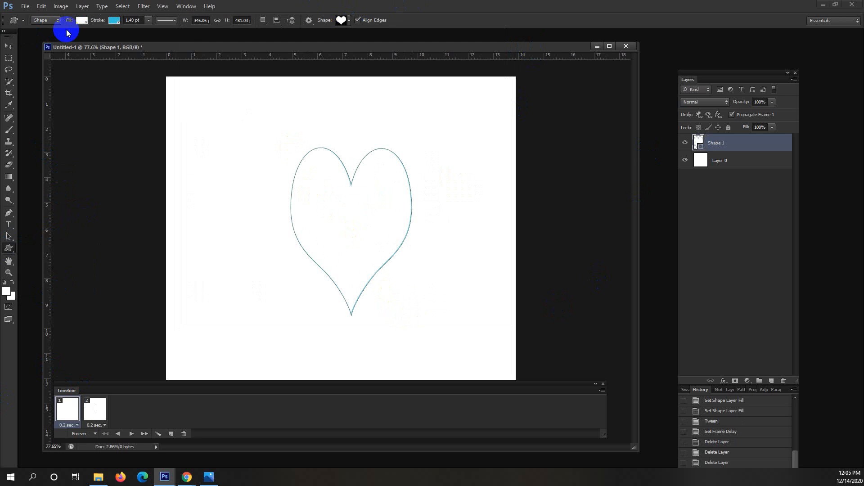
- Fill the heart with red and remove its stroke, checking both frames
{"action": "left_click", "coordinate": [81, 21]}
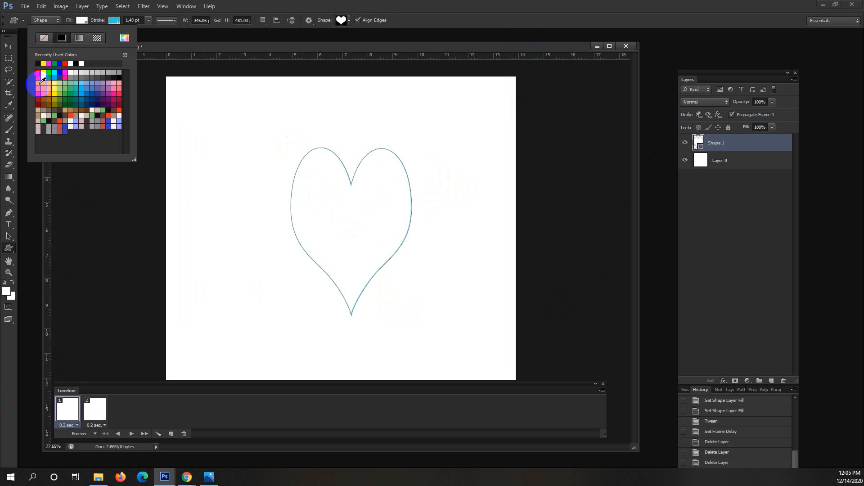
{"action": "left_click", "coordinate": [39, 73]}
{"action": "left_click", "coordinate": [93, 408]}
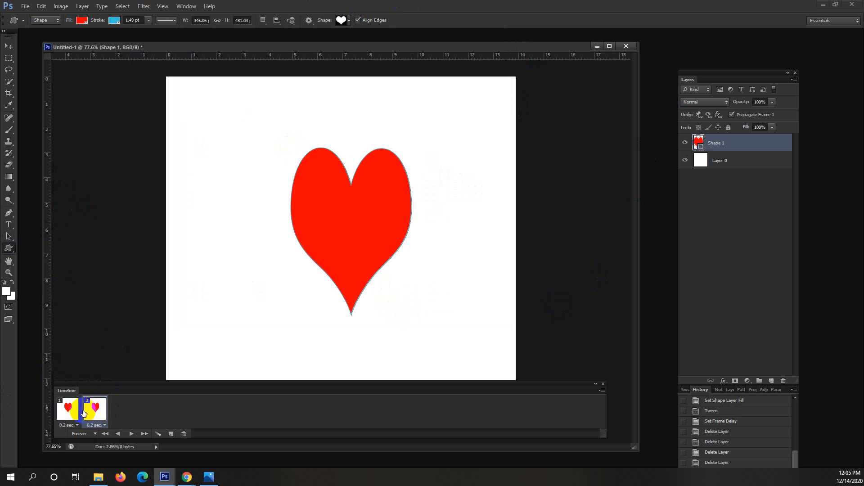
{"action": "left_click", "coordinate": [76, 413]}
{"action": "left_click", "coordinate": [90, 413]}
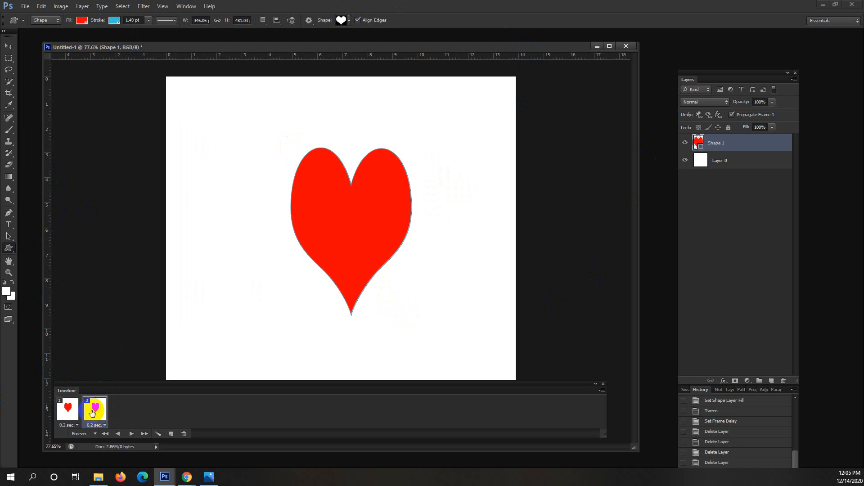
{"action": "left_click", "coordinate": [116, 20]}
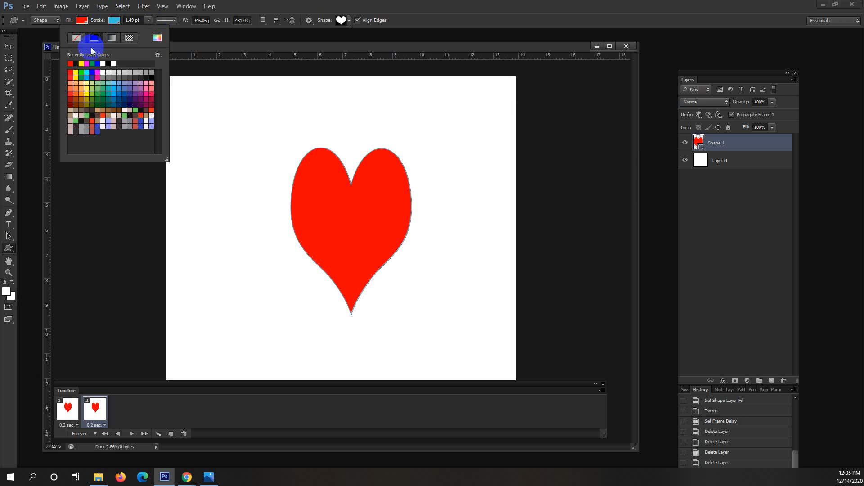
{"action": "left_click", "coordinate": [77, 40]}
{"action": "left_click", "coordinate": [67, 409]}
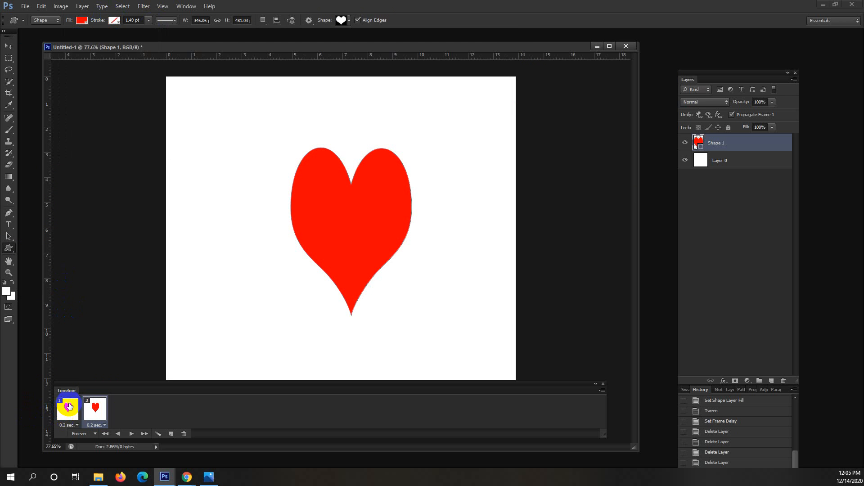
{"action": "left_click", "coordinate": [95, 403]}
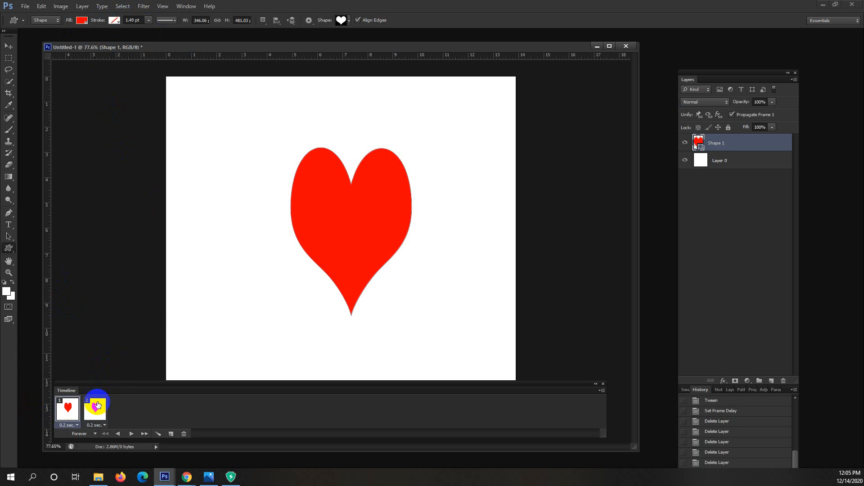
- Duplicate the Shape 1 heart layer in frame 1, keeping the default copy name
{"action": "left_click", "coordinate": [67, 409]}
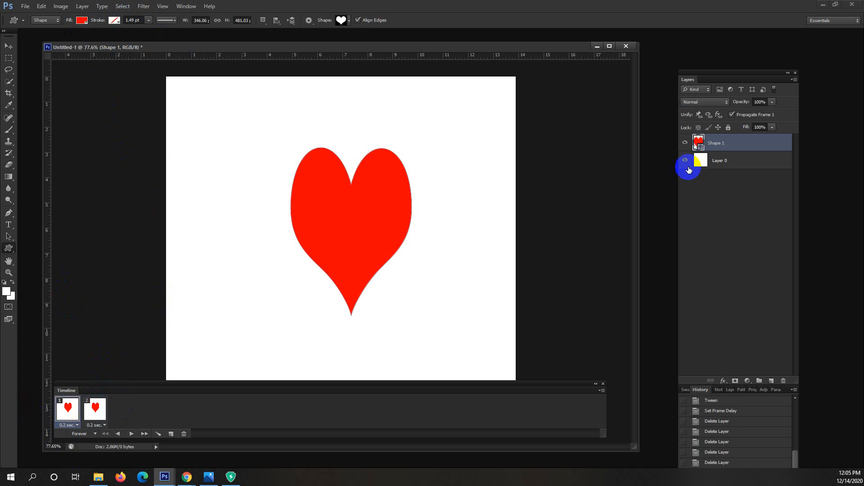
{"action": "right_click", "coordinate": [736, 156]}
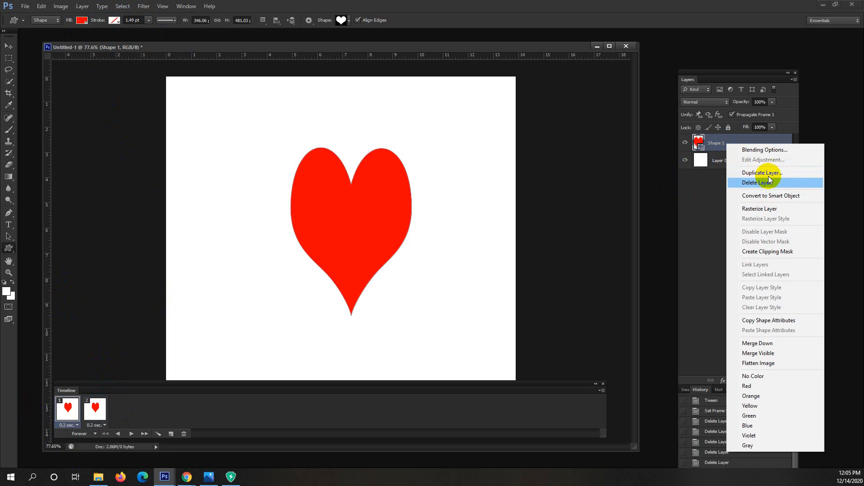
{"action": "left_click", "coordinate": [785, 172]}
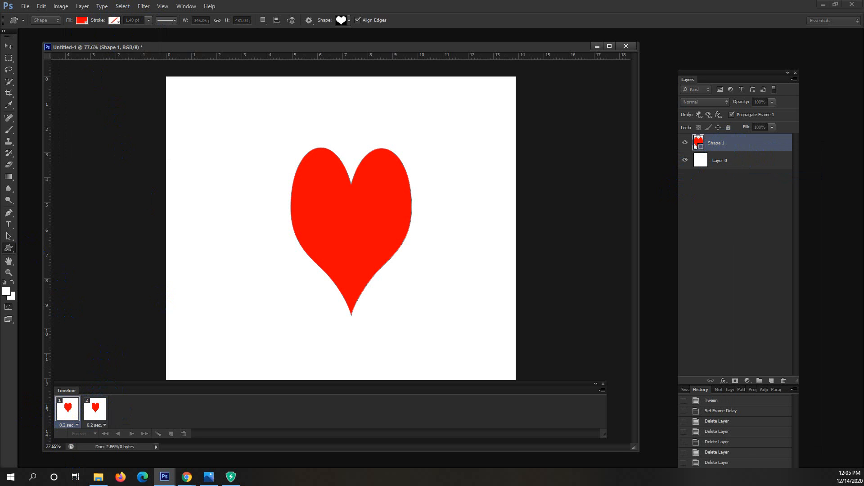
{"action": "key", "text": "Return"}
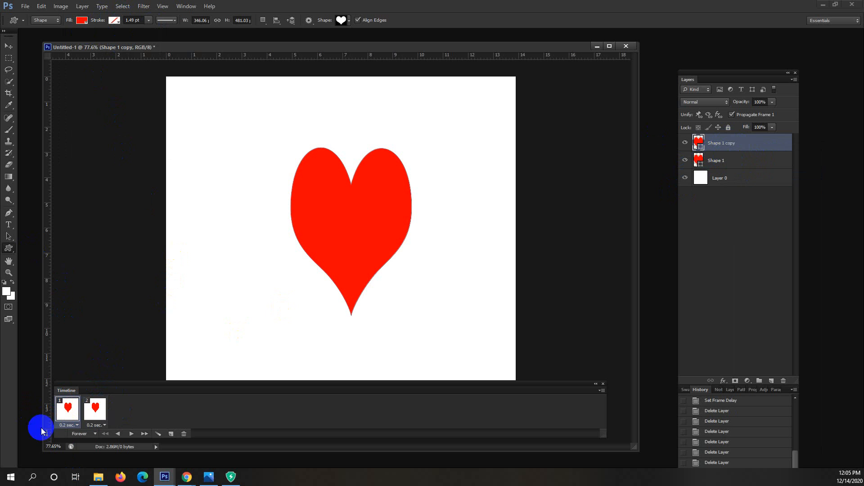
- Change the fill of the Shape 1 copy heart to blue with frame 2 selected
{"action": "left_click", "coordinate": [732, 161]}
{"action": "left_click", "coordinate": [100, 412]}
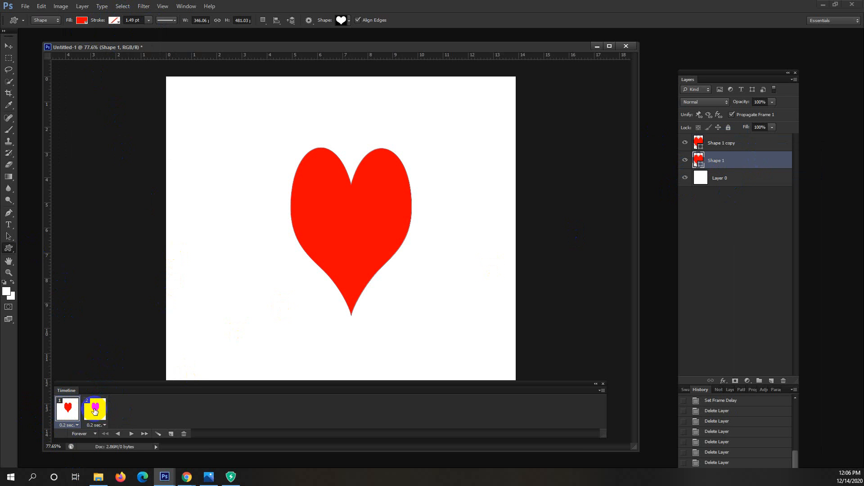
{"action": "left_click", "coordinate": [95, 412]}
{"action": "left_click", "coordinate": [745, 144]}
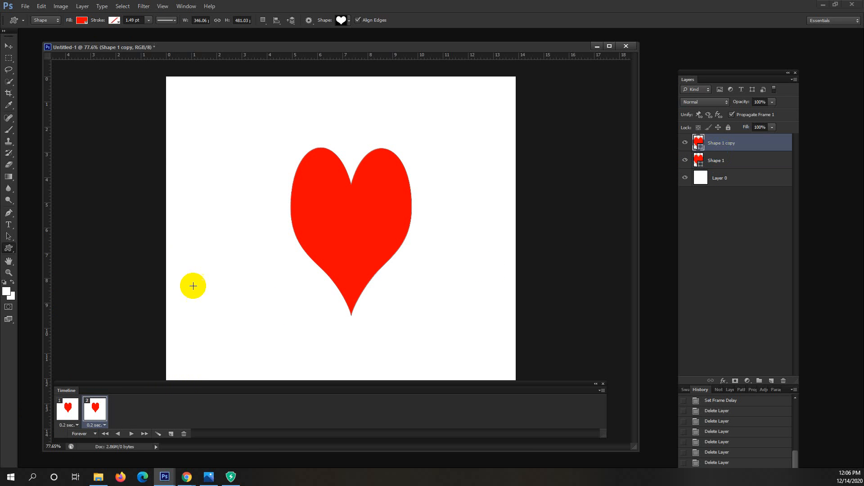
{"action": "left_click", "coordinate": [83, 21]}
{"action": "left_click", "coordinate": [68, 63]}
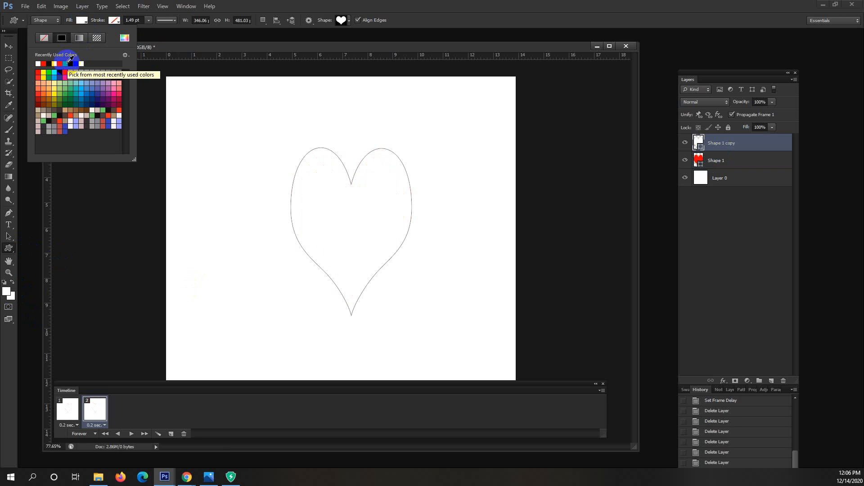
{"action": "left_click", "coordinate": [72, 64]}
{"action": "left_click", "coordinate": [314, 96]}
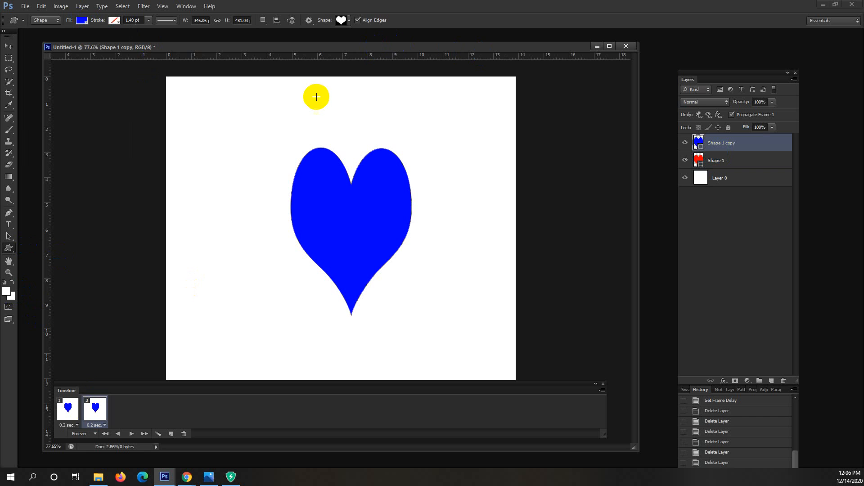
- Hide the blue Shape 1 copy layer in frame 1, leaving the red heart visible
{"action": "left_click", "coordinate": [80, 404]}
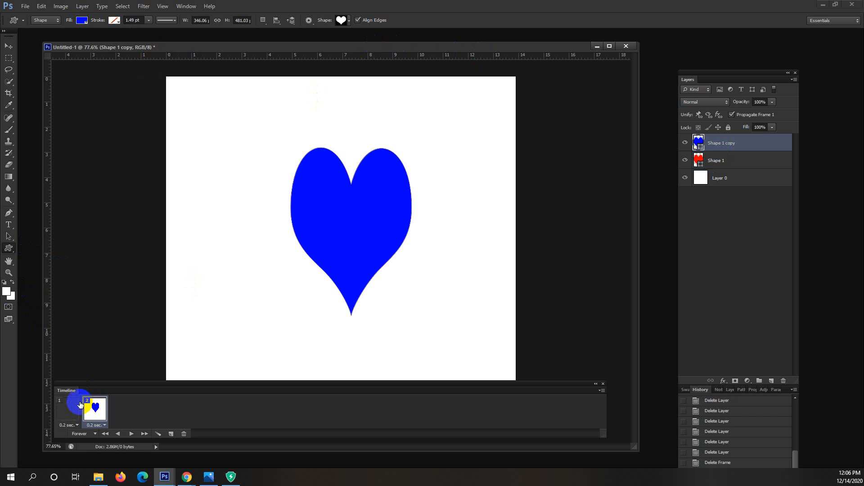
{"action": "left_click", "coordinate": [733, 163]}
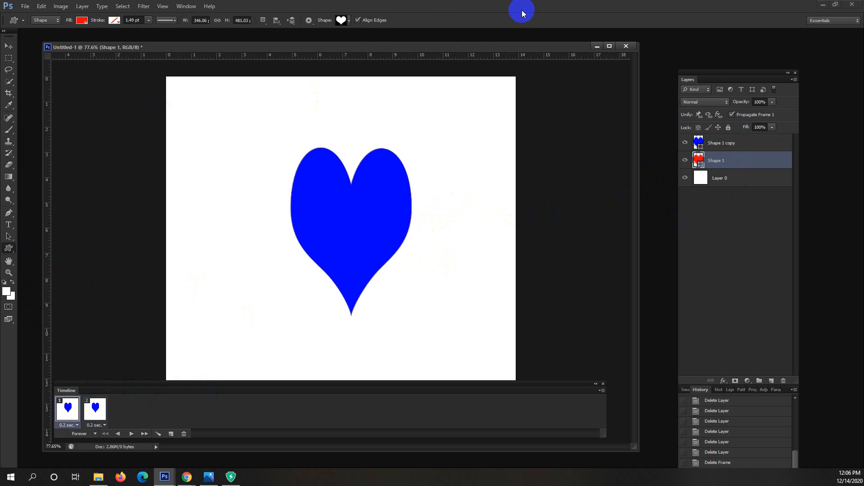
{"action": "left_click", "coordinate": [686, 144]}
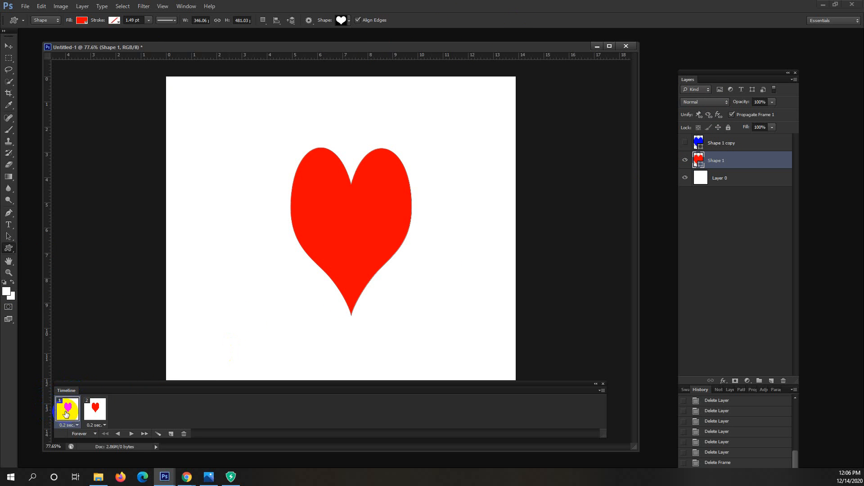
- Hide the red Shape 1 layer in frame 2 so only the blue heart remains there, comparing both frames
{"action": "left_click", "coordinate": [92, 410]}
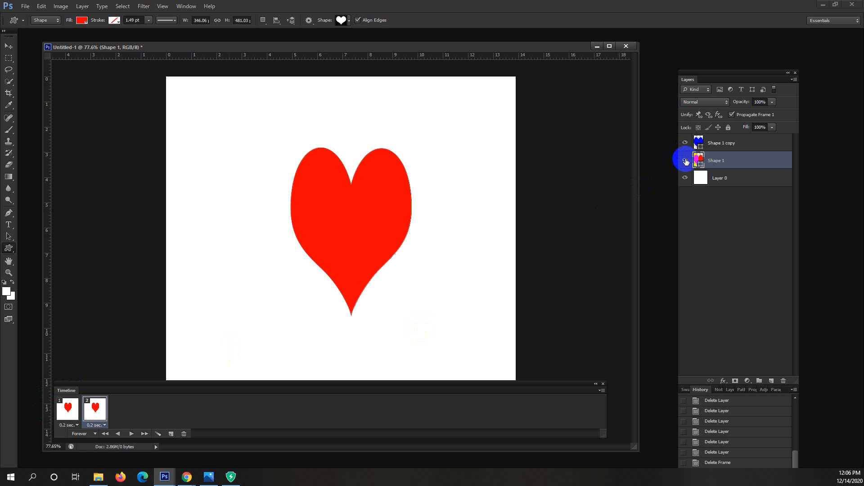
{"action": "left_click", "coordinate": [685, 161]}
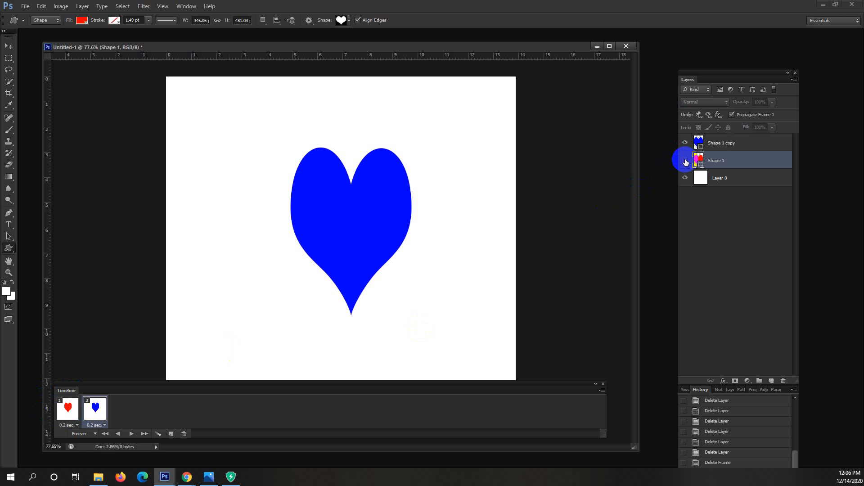
{"action": "left_click", "coordinate": [68, 409]}
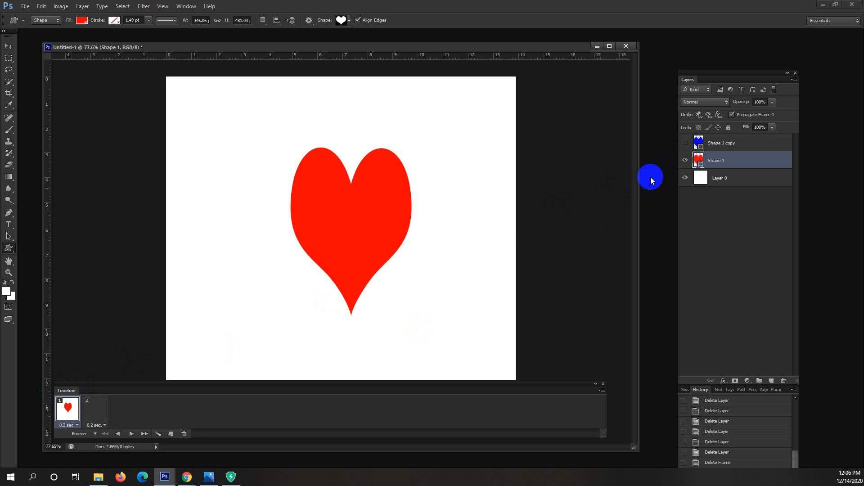
{"action": "left_click", "coordinate": [95, 408]}
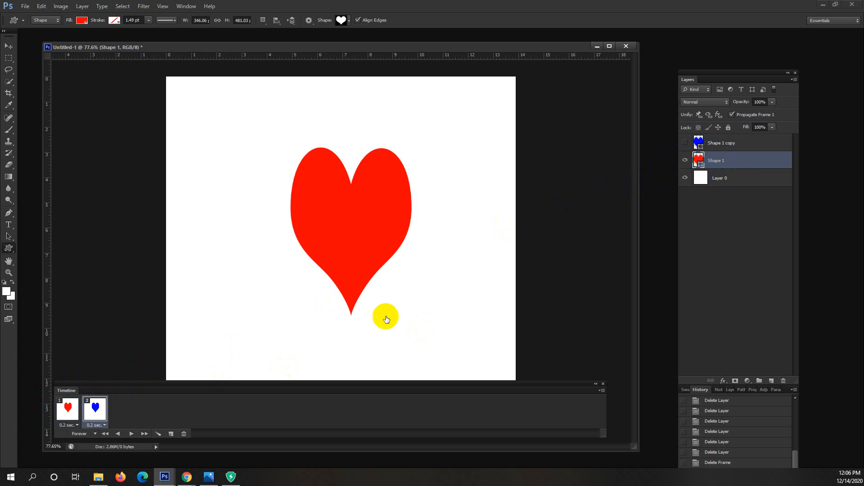
{"action": "left_click", "coordinate": [727, 143]}
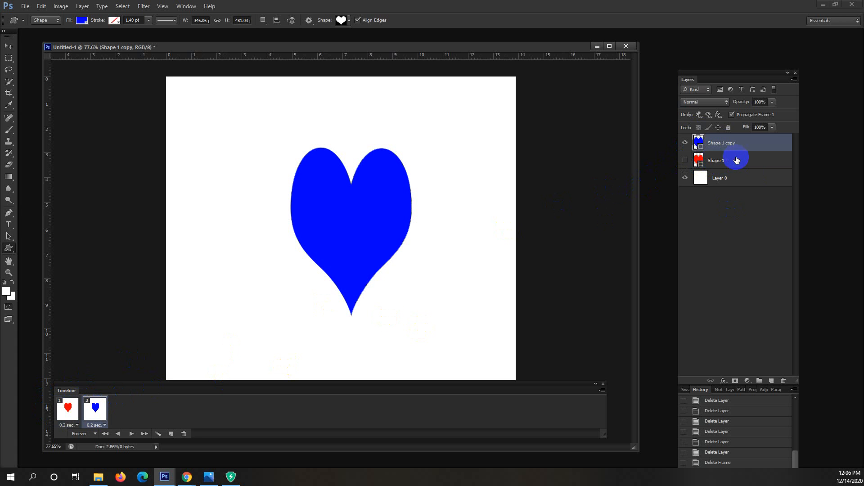
{"action": "left_click", "coordinate": [737, 161]}
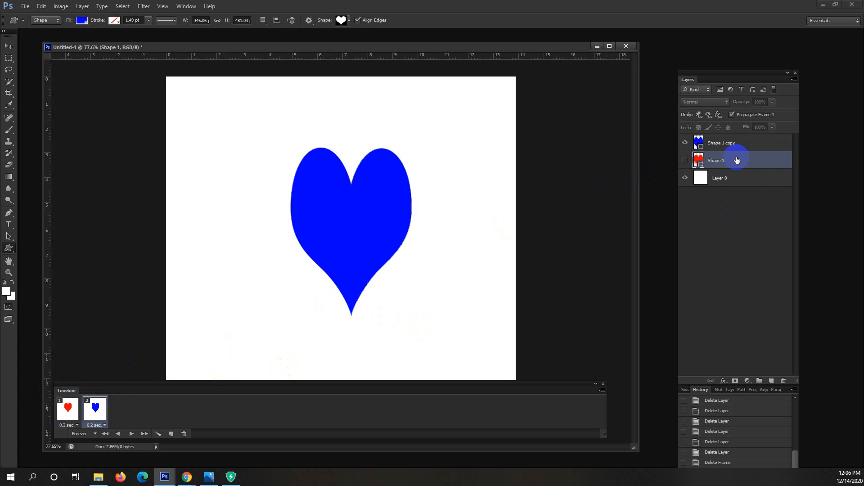
- Tween frames 1 and 2 with 15 added frames, including all layers and the position, opacity and effects parameters
{"action": "left_click", "coordinate": [78, 408]}
{"action": "left_click", "coordinate": [96, 408]}
{"action": "left_click", "coordinate": [69, 408]}
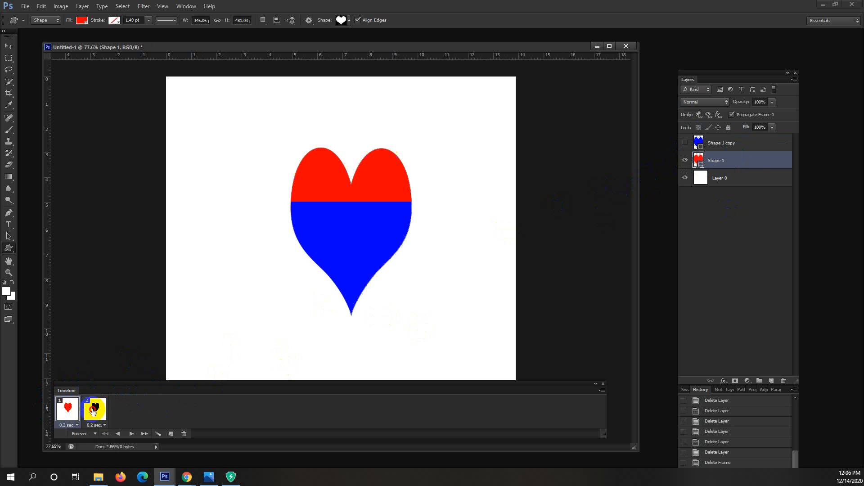
{"action": "left_click", "coordinate": [93, 410], "text": "shift"}
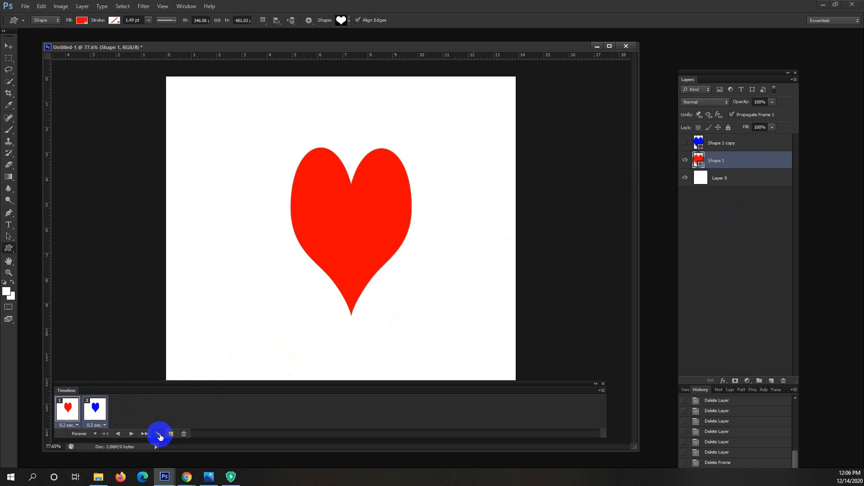
{"action": "left_click", "coordinate": [158, 435]}
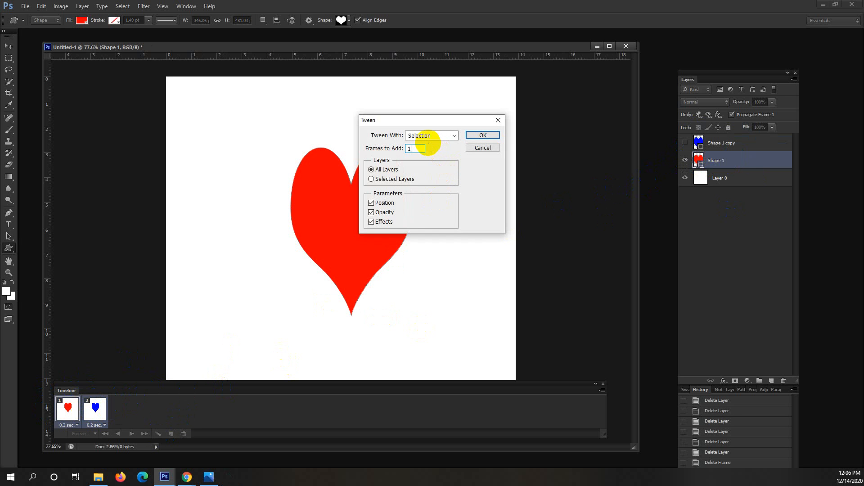
{"action": "left_click", "coordinate": [488, 135]}
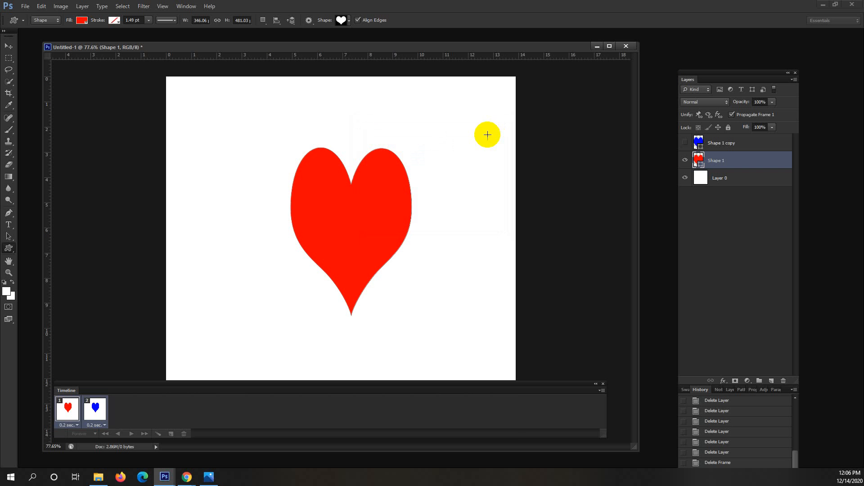
- Select the tweened frames and play the red-to-blue heart animation
{"action": "left_click_drag", "start_coordinate": [67, 407], "coordinate": [137, 412]}
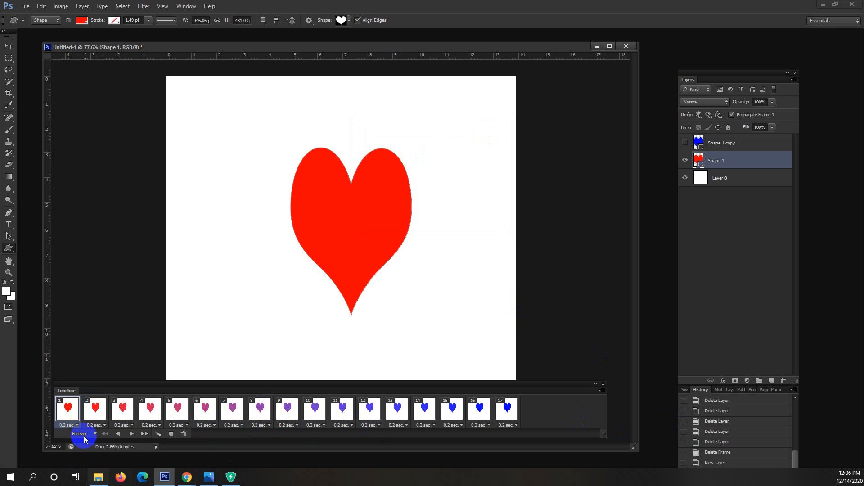
{"action": "left_click", "coordinate": [503, 412], "text": "shift"}
{"action": "left_click", "coordinate": [132, 435]}
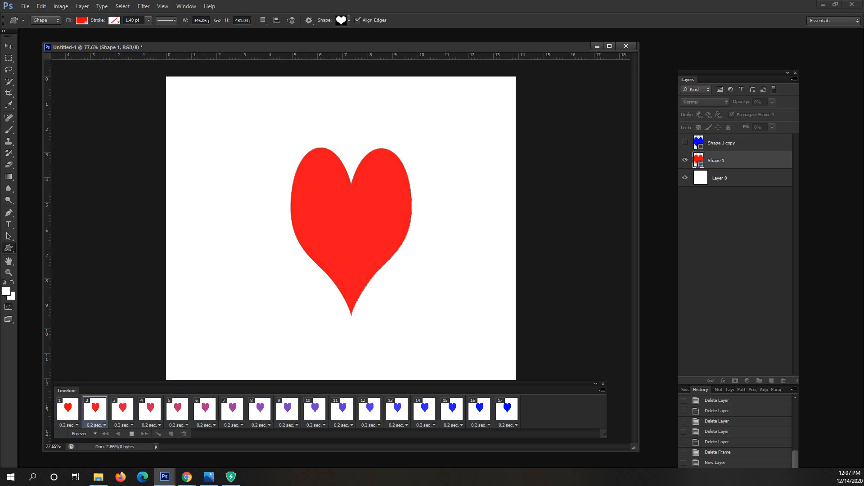
- Delete the Shape 1 and Shape 1 copy heart layers, keeping only Layer 0
{"action": "key", "text": "Delete"}
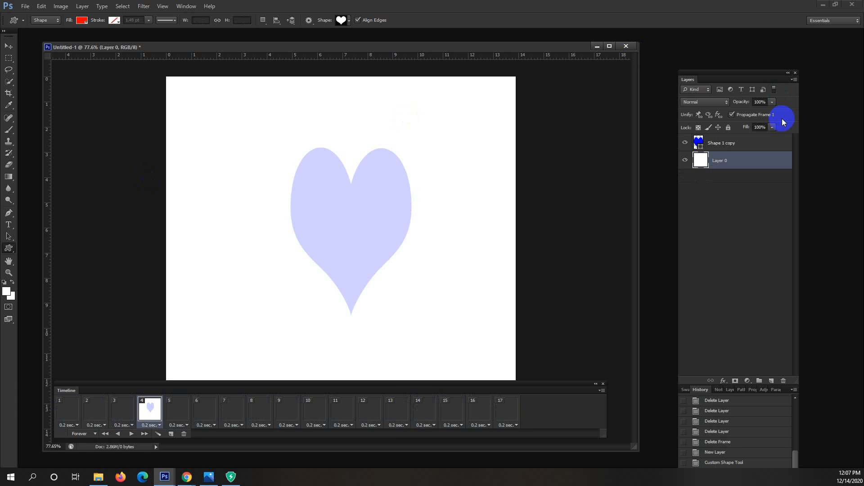
{"action": "left_click", "coordinate": [764, 155]}
{"action": "left_click", "coordinate": [759, 146]}
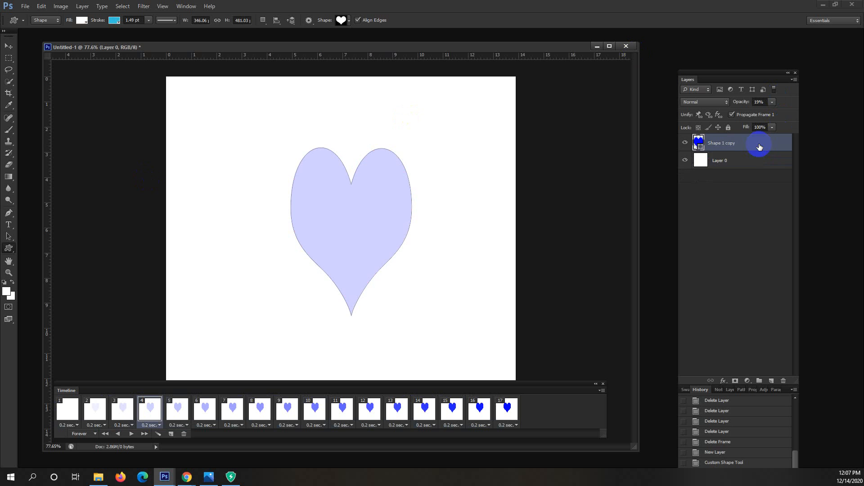
{"action": "key", "text": "Delete"}
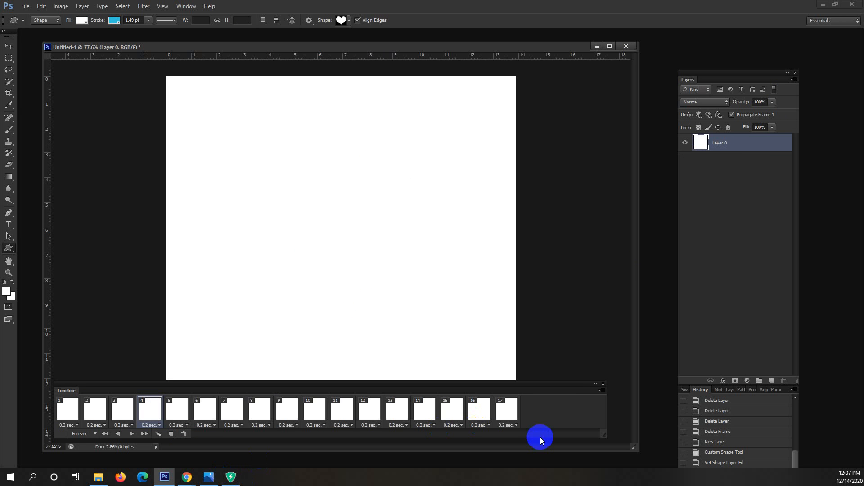
- Delete frames 2 through 17 from the animation, keeping only frame 1
{"action": "left_click", "coordinate": [479, 410]}
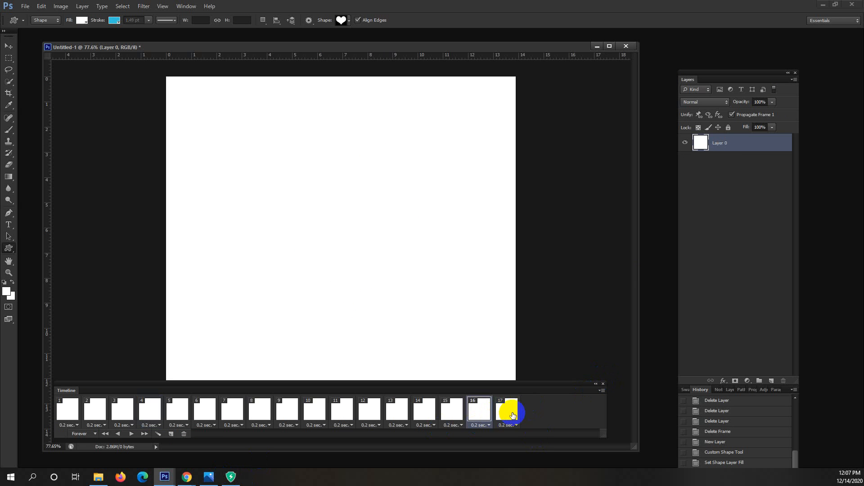
{"action": "left_click", "coordinate": [513, 415]}
{"action": "left_click", "coordinate": [98, 410], "text": "shift"}
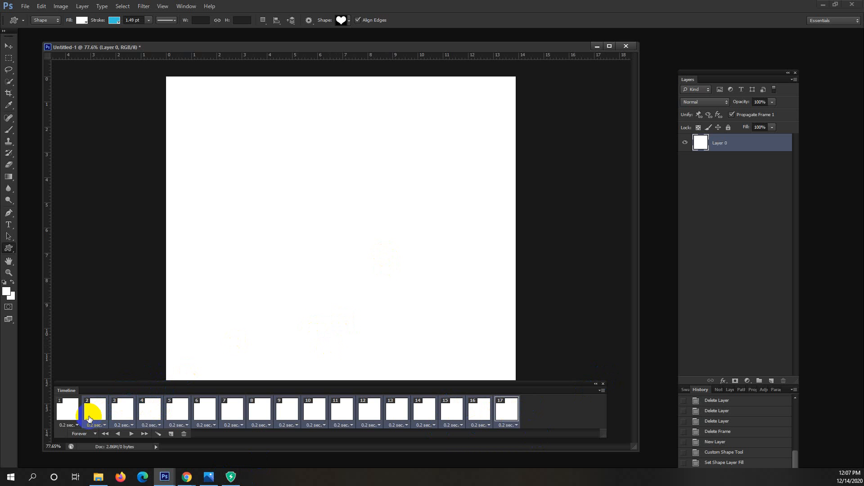
{"action": "left_click", "coordinate": [89, 417]}
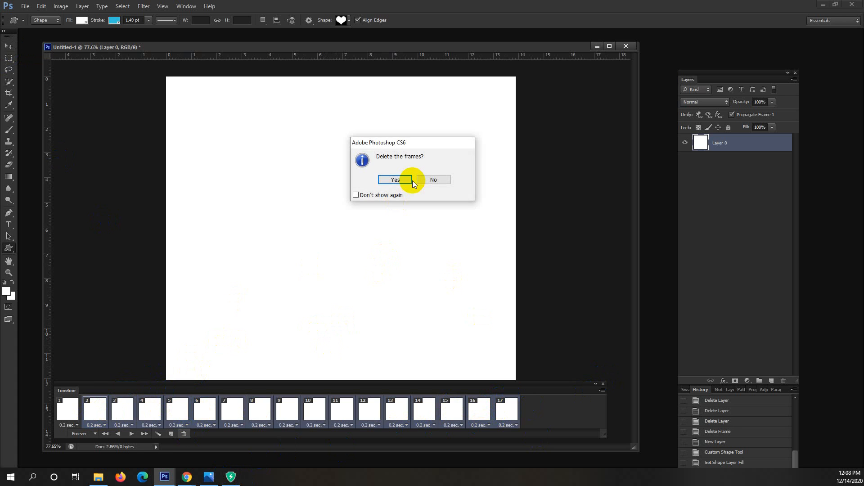
{"action": "left_click", "coordinate": [411, 179]}
- Bring up the open Chrome windows to switch to the Google Meet call
{"action": "left_click", "coordinate": [187, 478]}
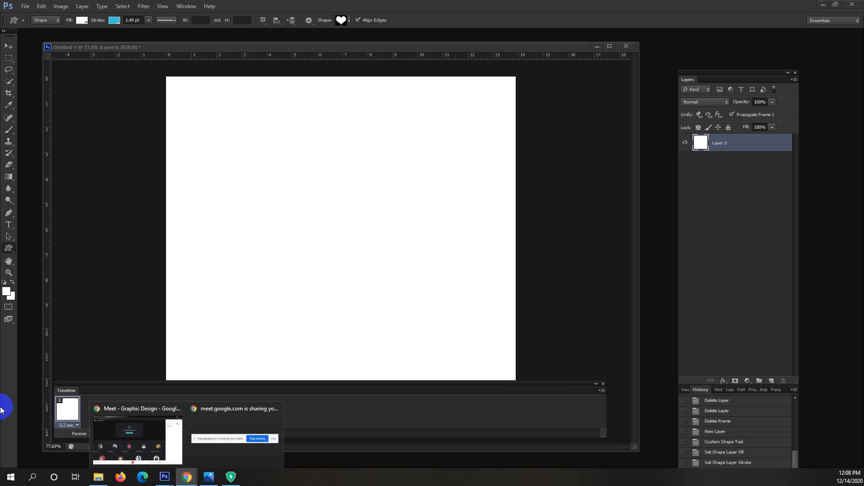